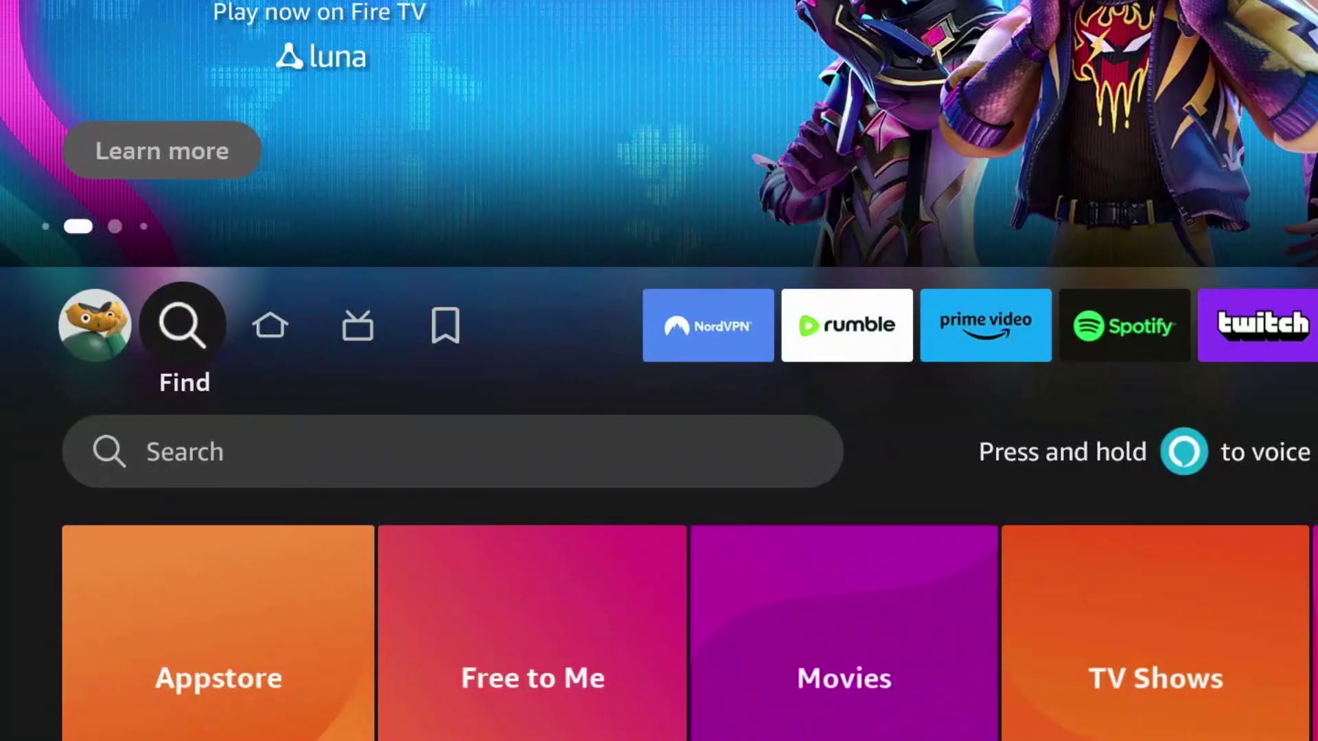
- Search for the Downloader app from the Find page using the suggested search term
key(Down)
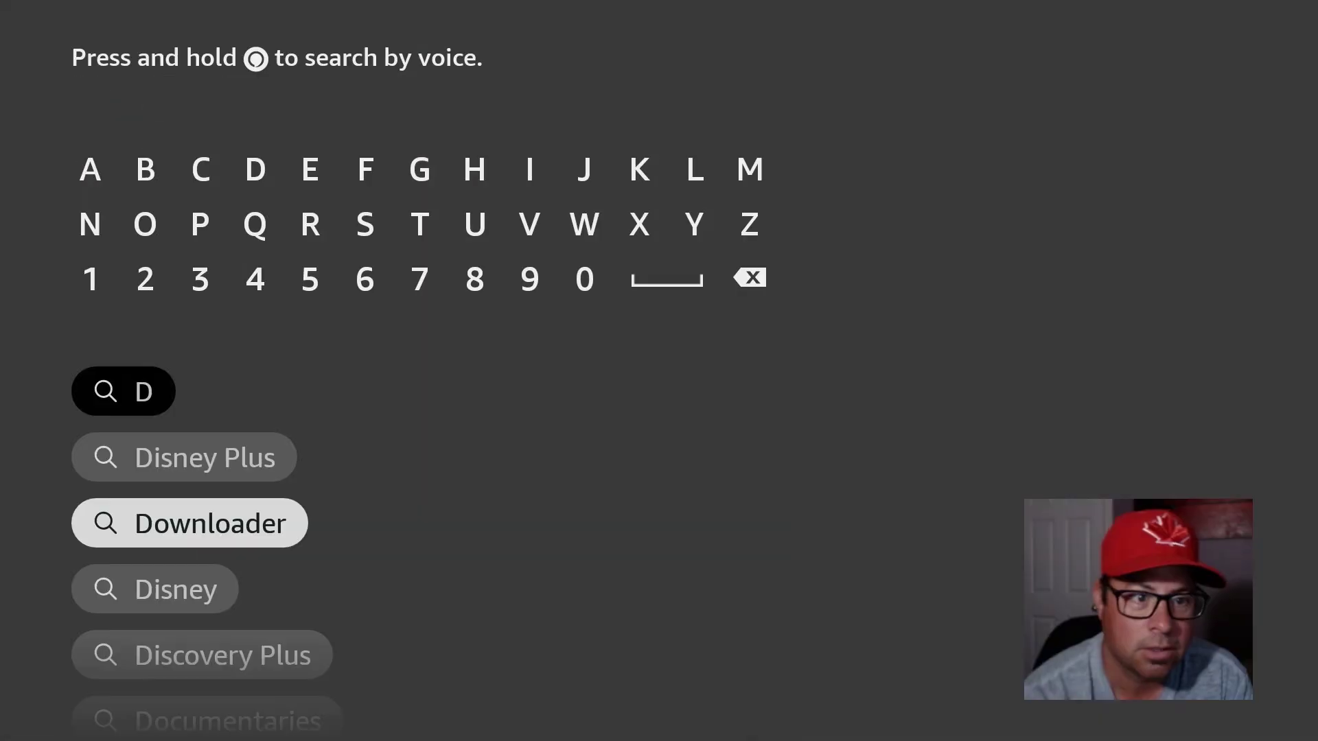
key(Return)
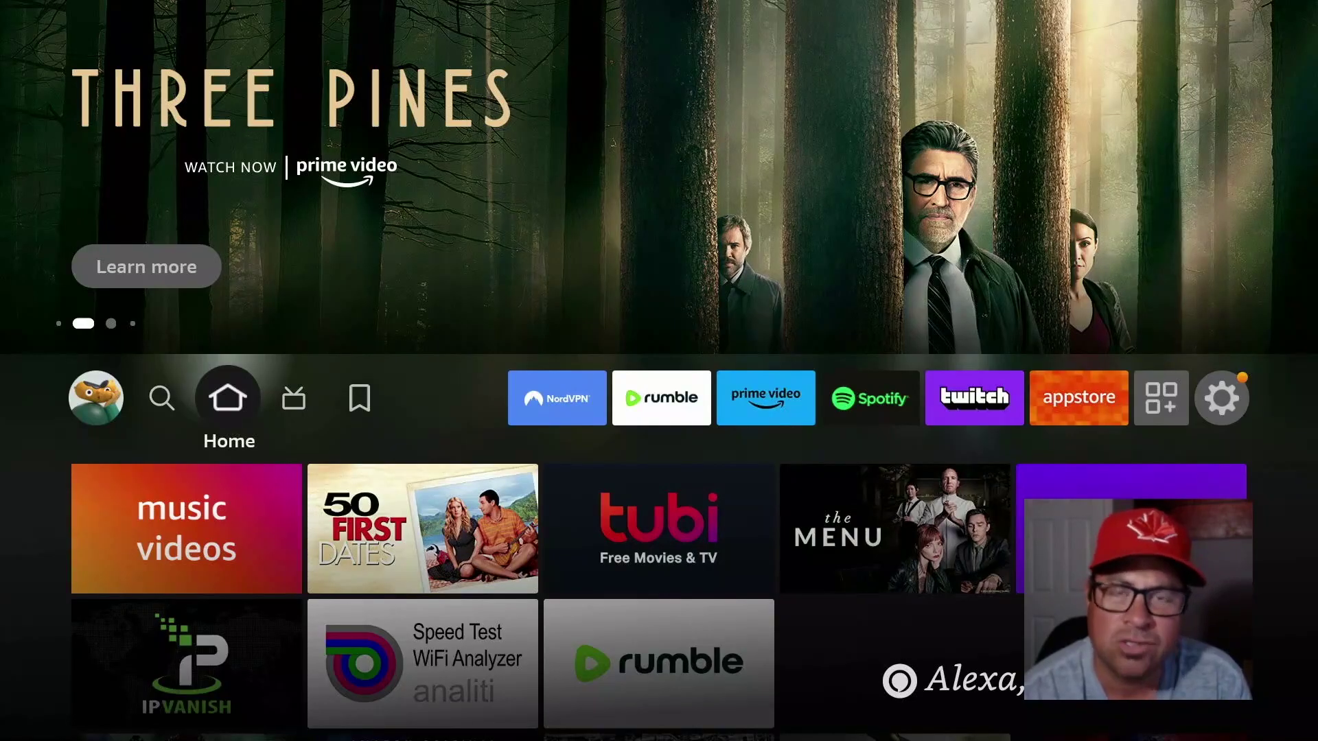
- Open the Find search and enter "Nor" as the search text
key(Left)
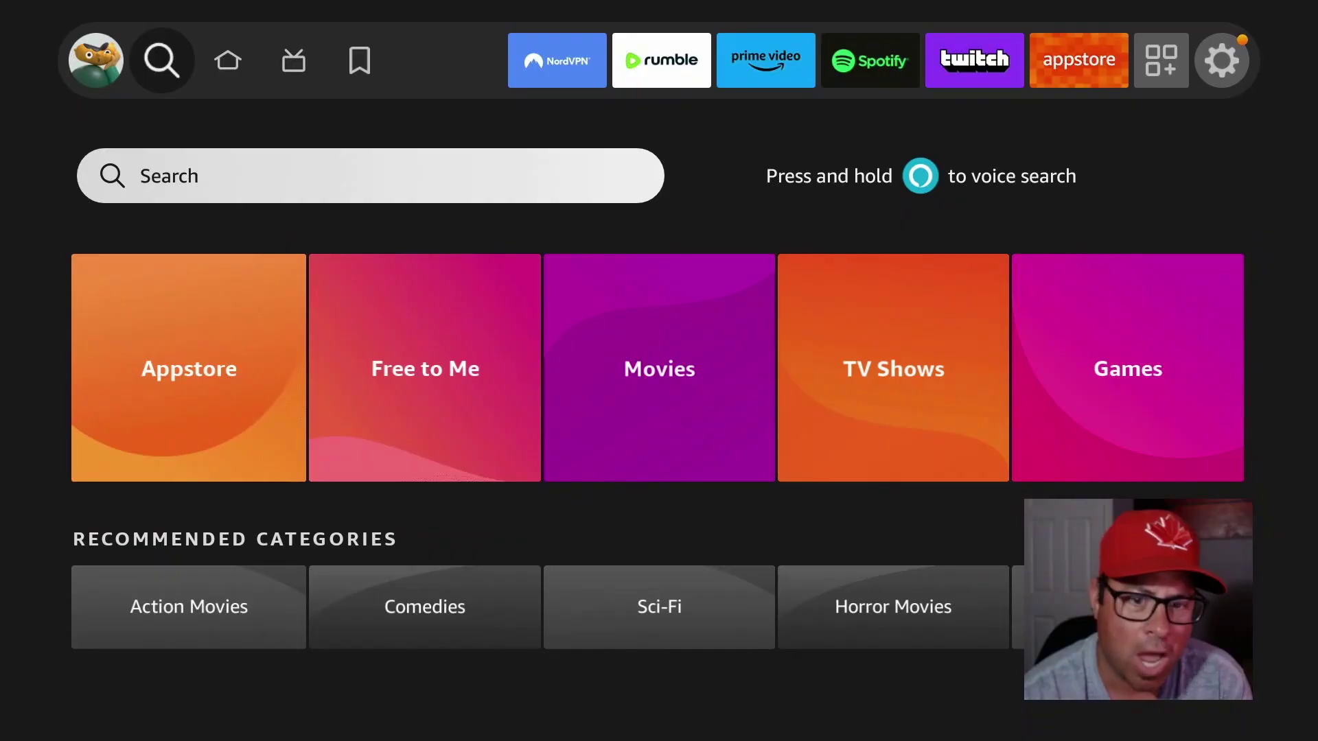
key(Return)
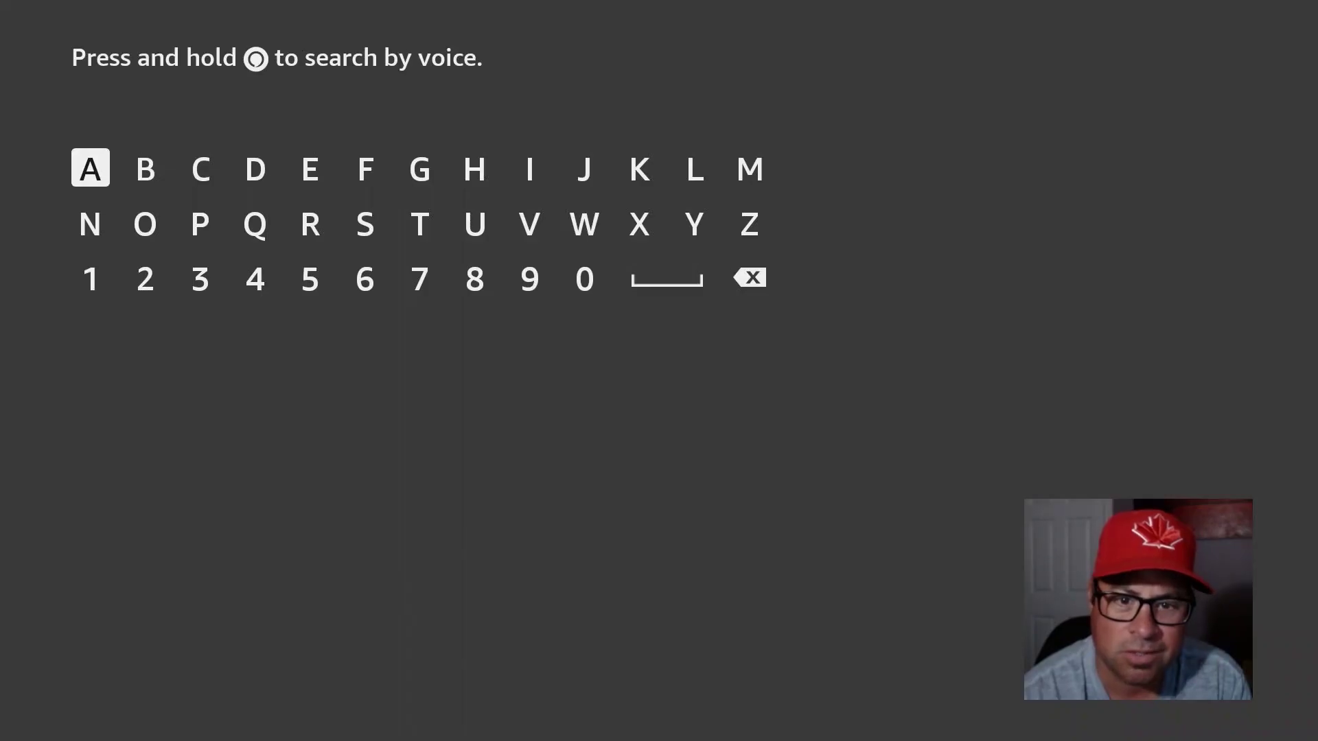
key(Right)
key(Down)
key(Left)
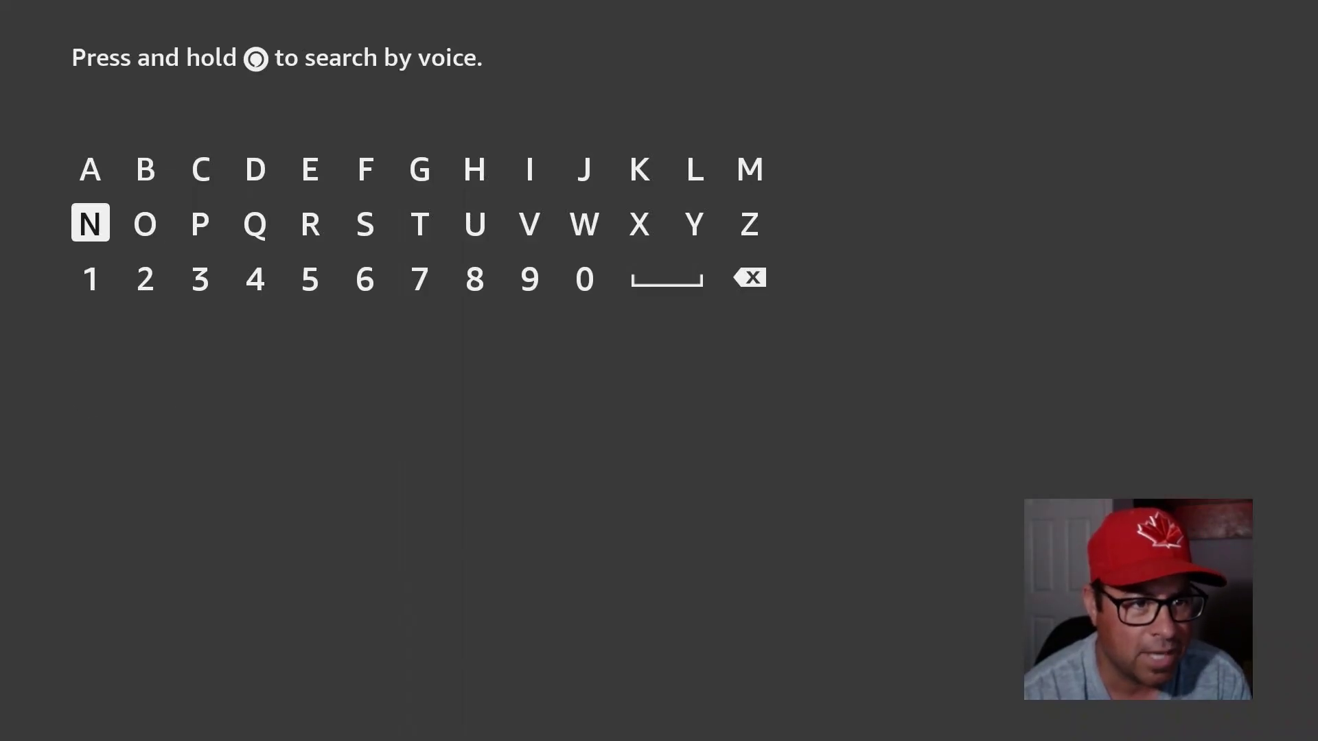
key(Return)
key(Right)
key(Return)
key(Right)
key(Right)
key(Right)
key(Return)
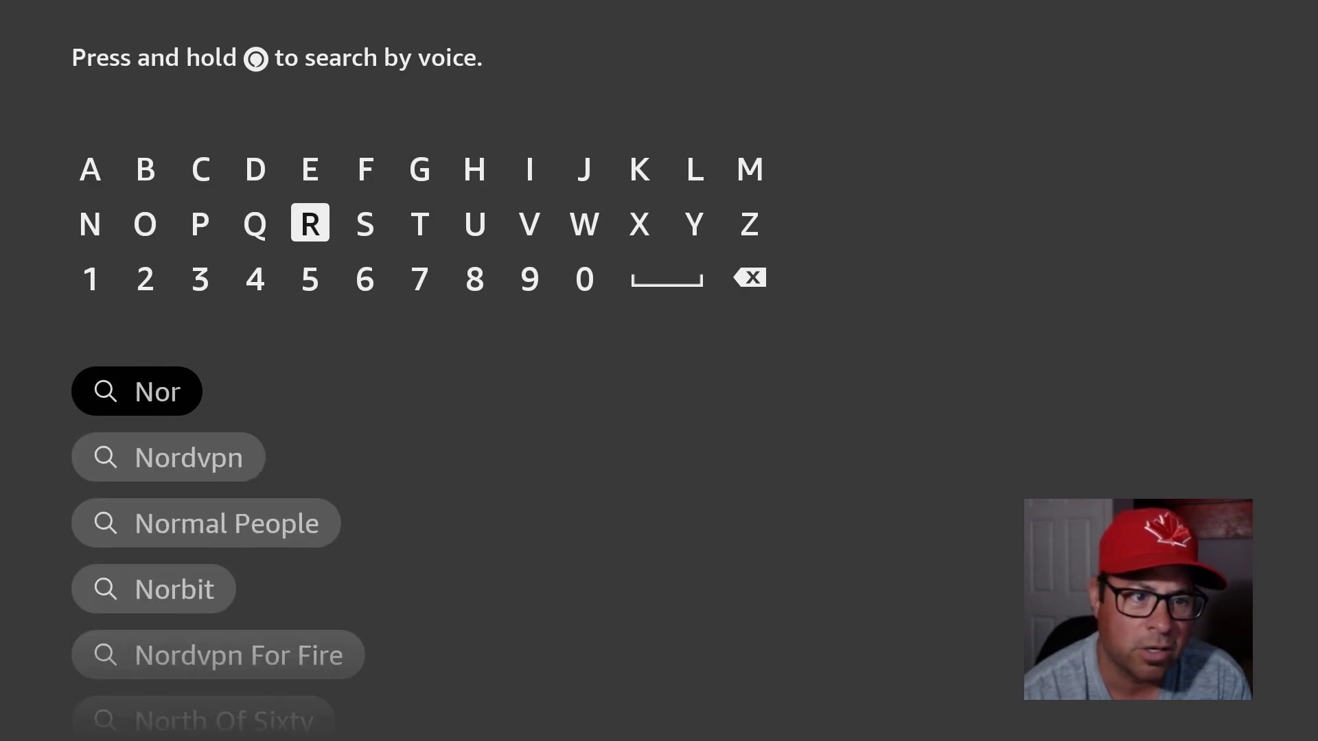
- Run the search with the suggested term Nordvpn
key(Down)
key(Down)
key(Down)
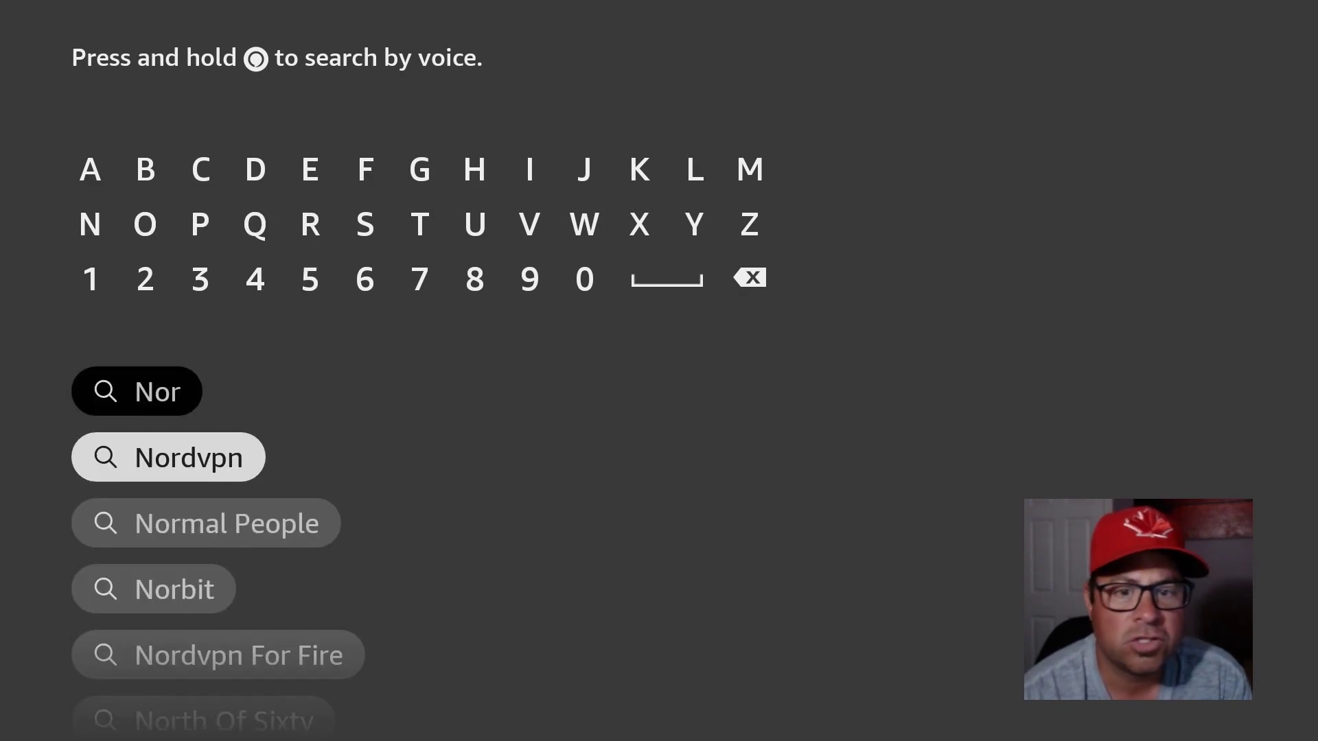
key(Return)
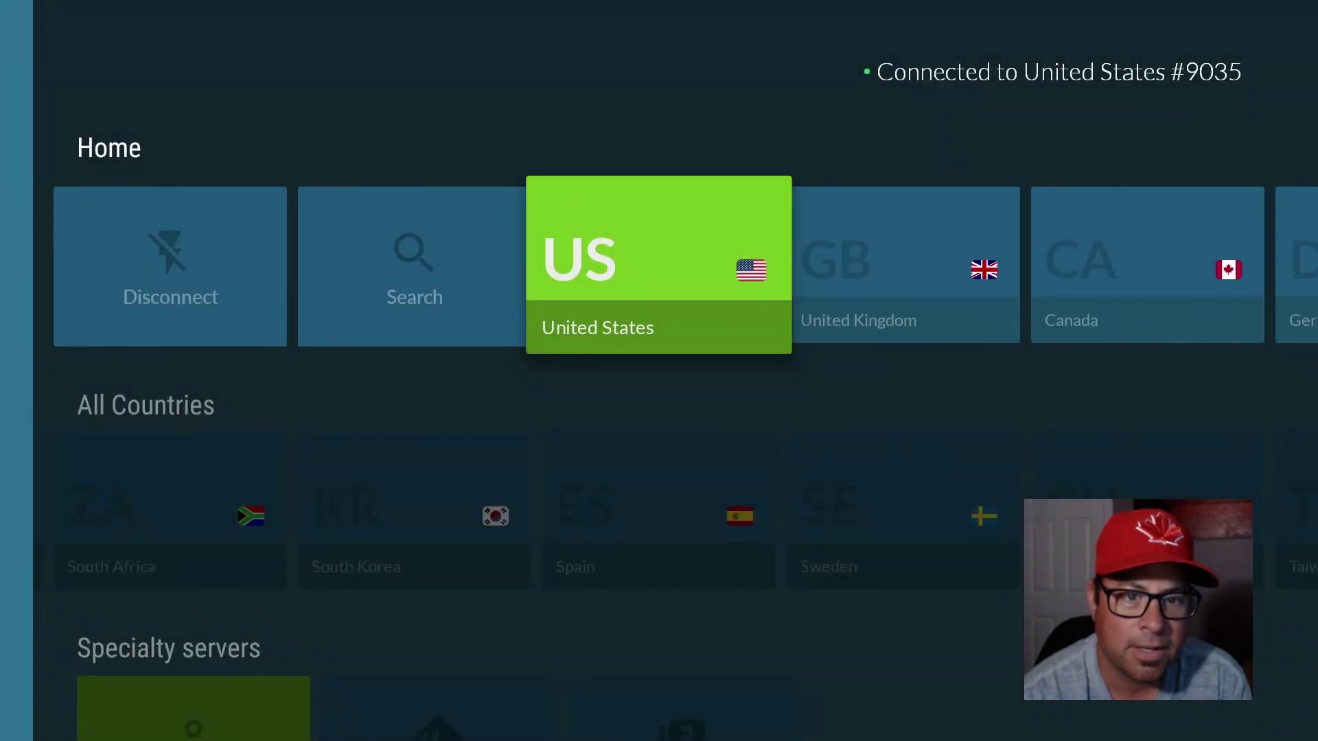
key(Left)
key(Right)
key(Right)
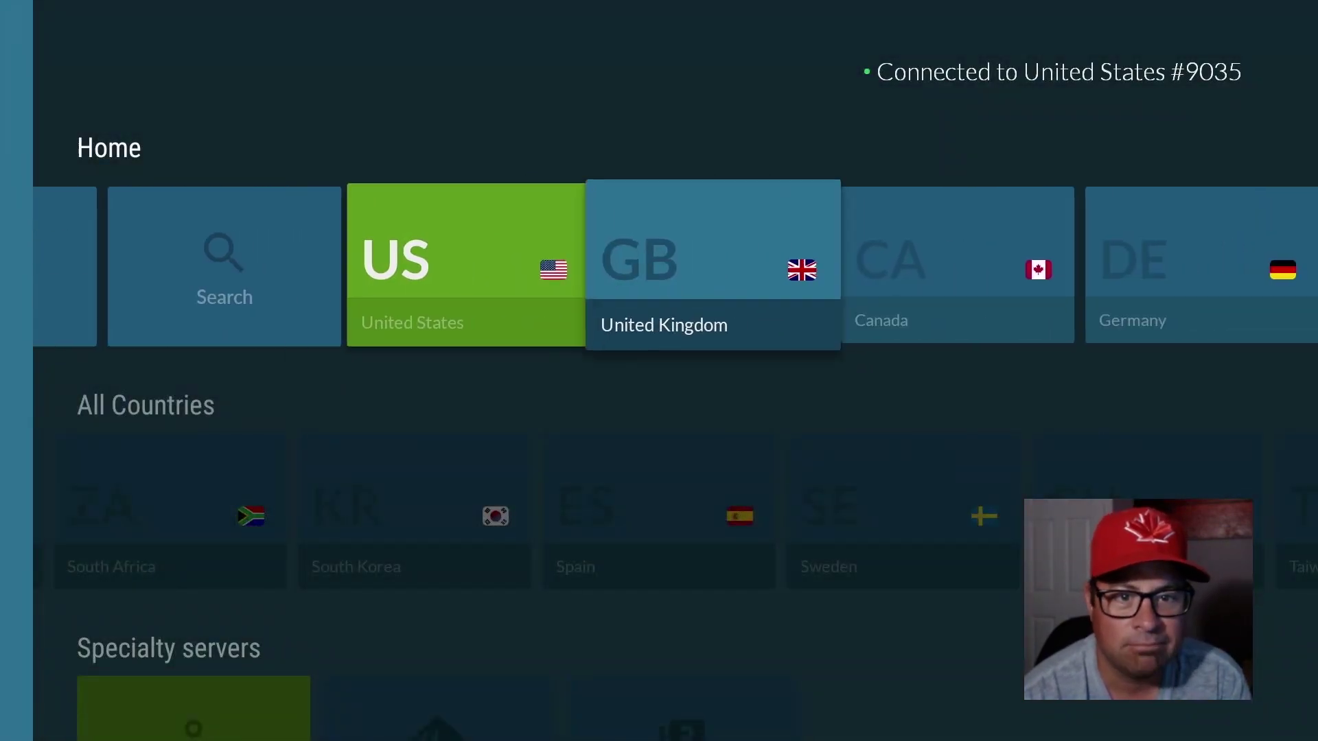
key(Left)
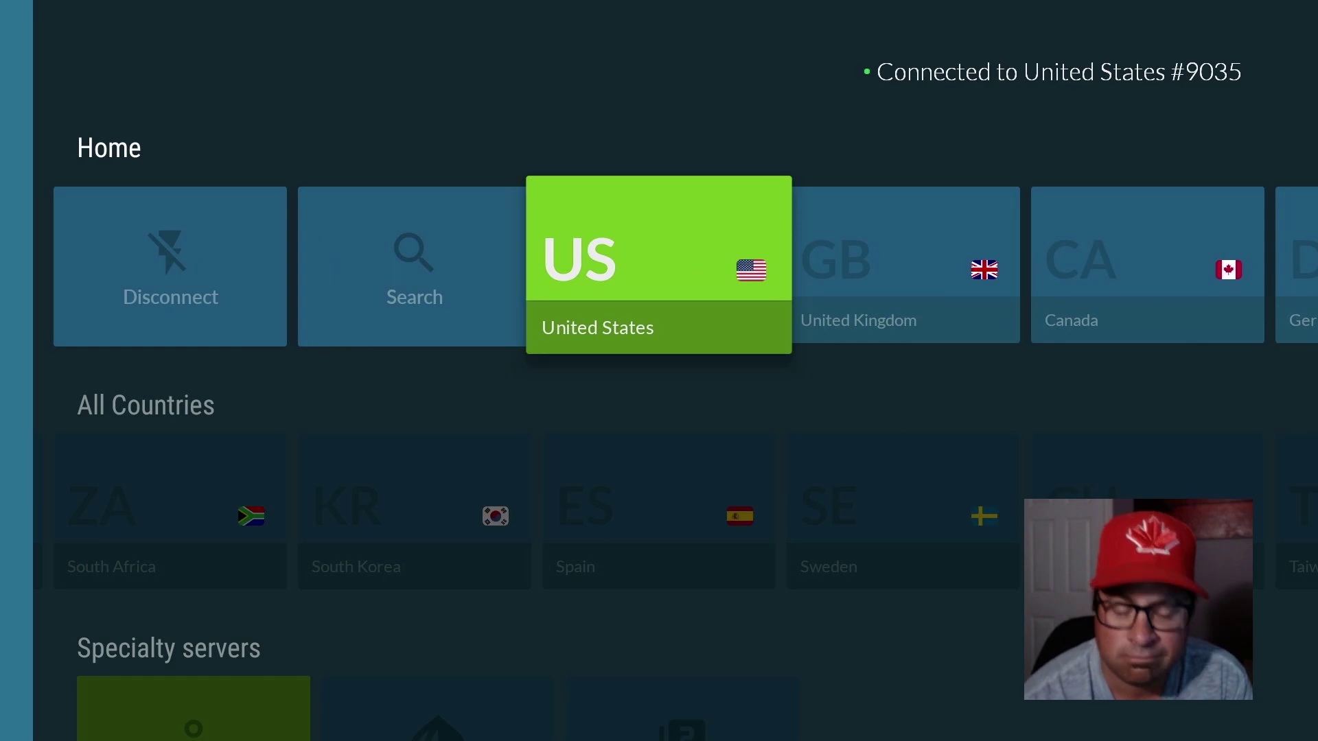
- Leave the VPN app, launch Downloader and go to the URL field on its Home page
key(Home)
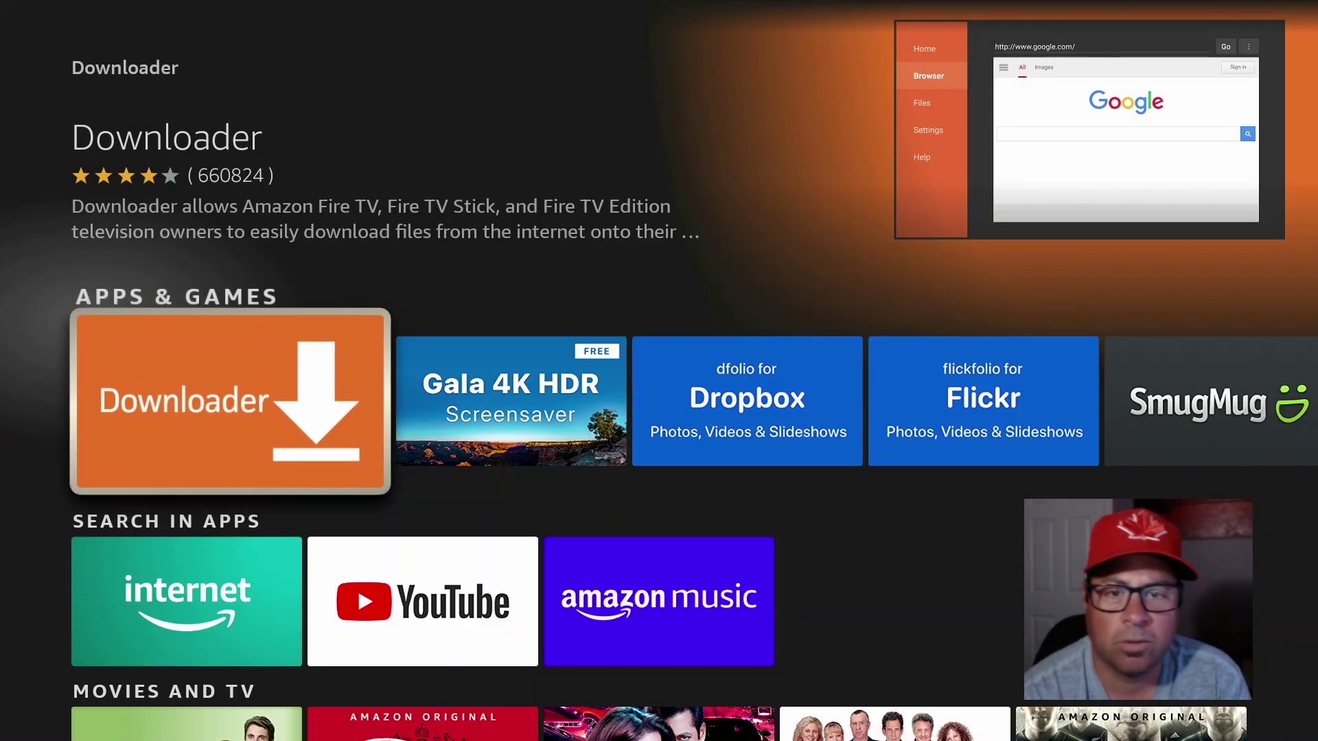
key(Return)
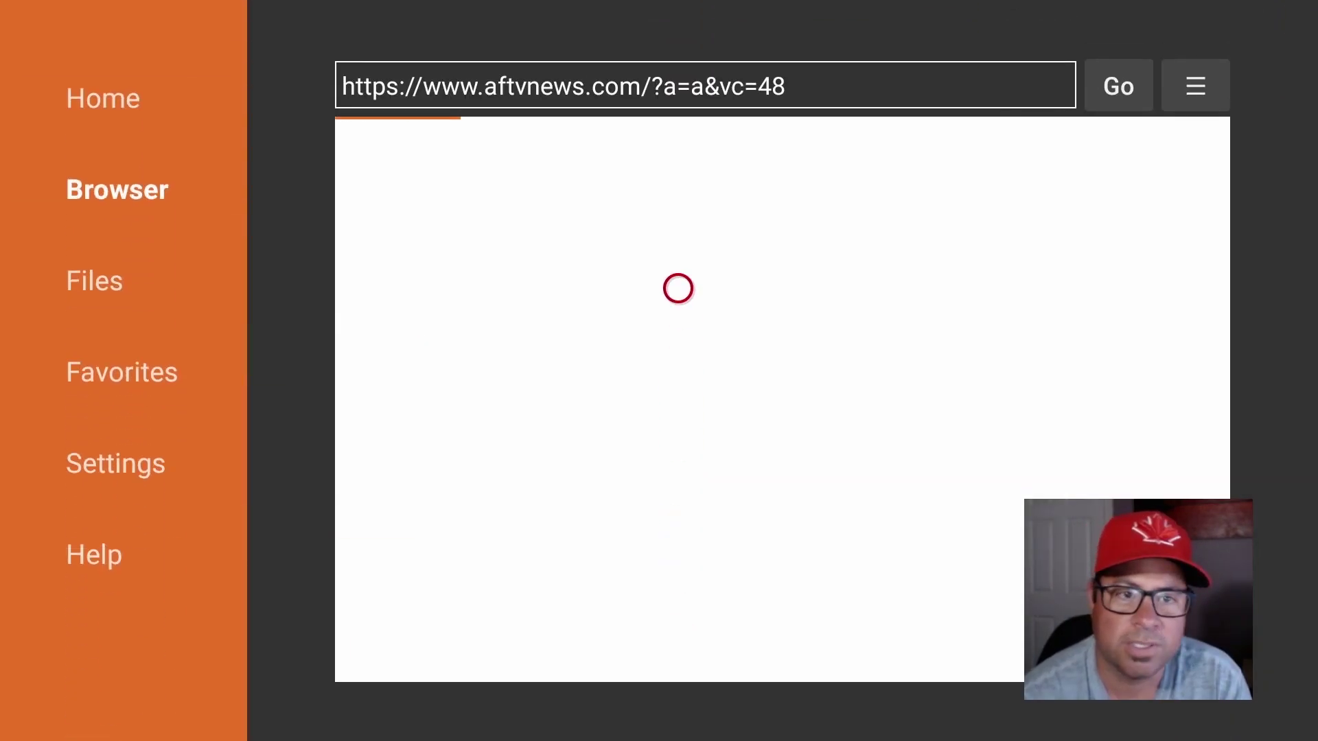
key(Up)
key(Up)
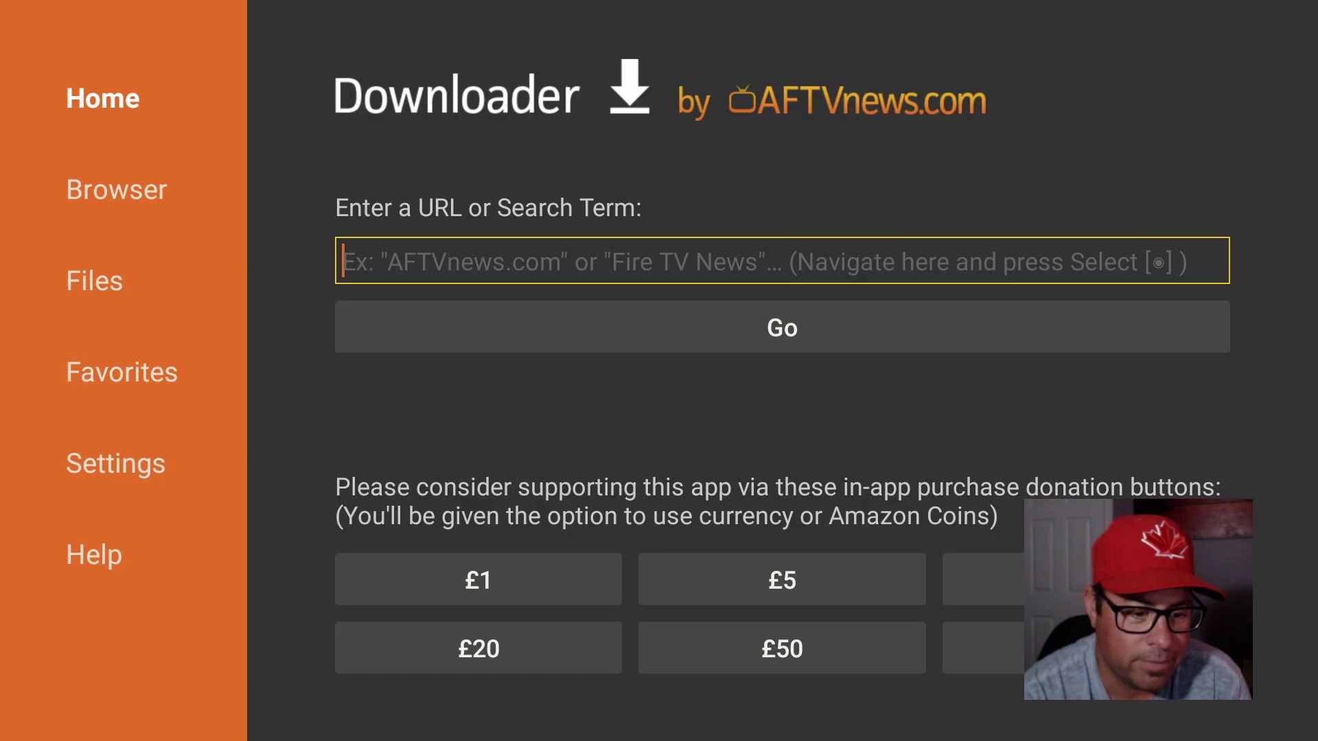
- Enter the code 546835 in Downloader's URL or search term field
key(Return)
key(Right)
key(Right)
key(Right)
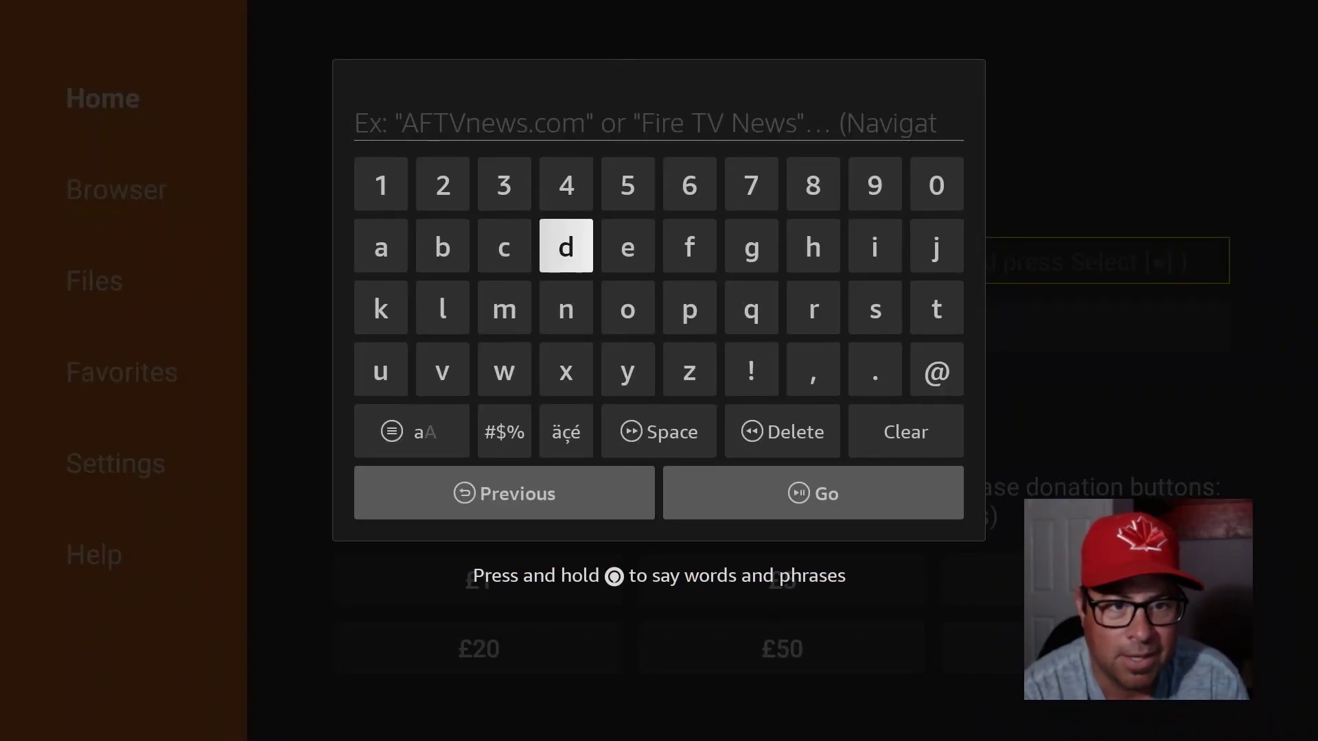
key(Right)
key(Up)
key(Return)
key(Left)
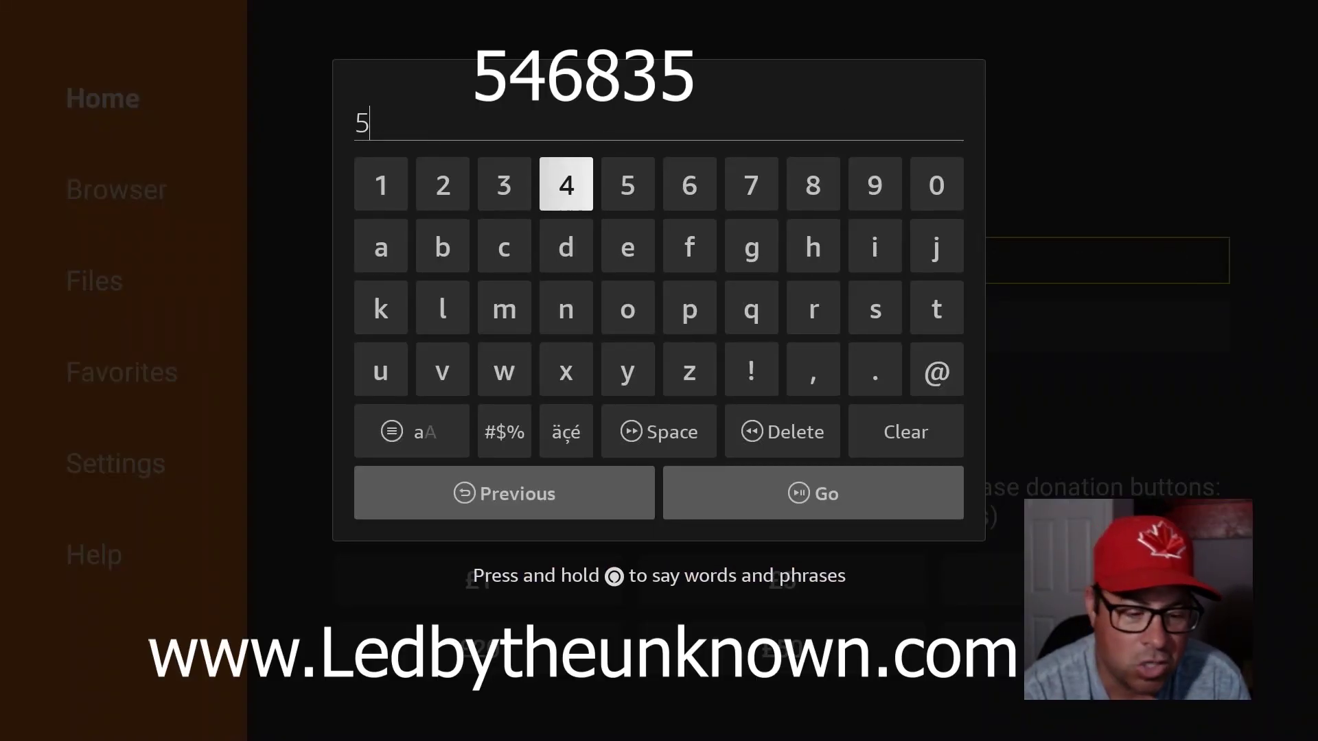
key(Return)
key(Right)
key(Right)
key(Return)
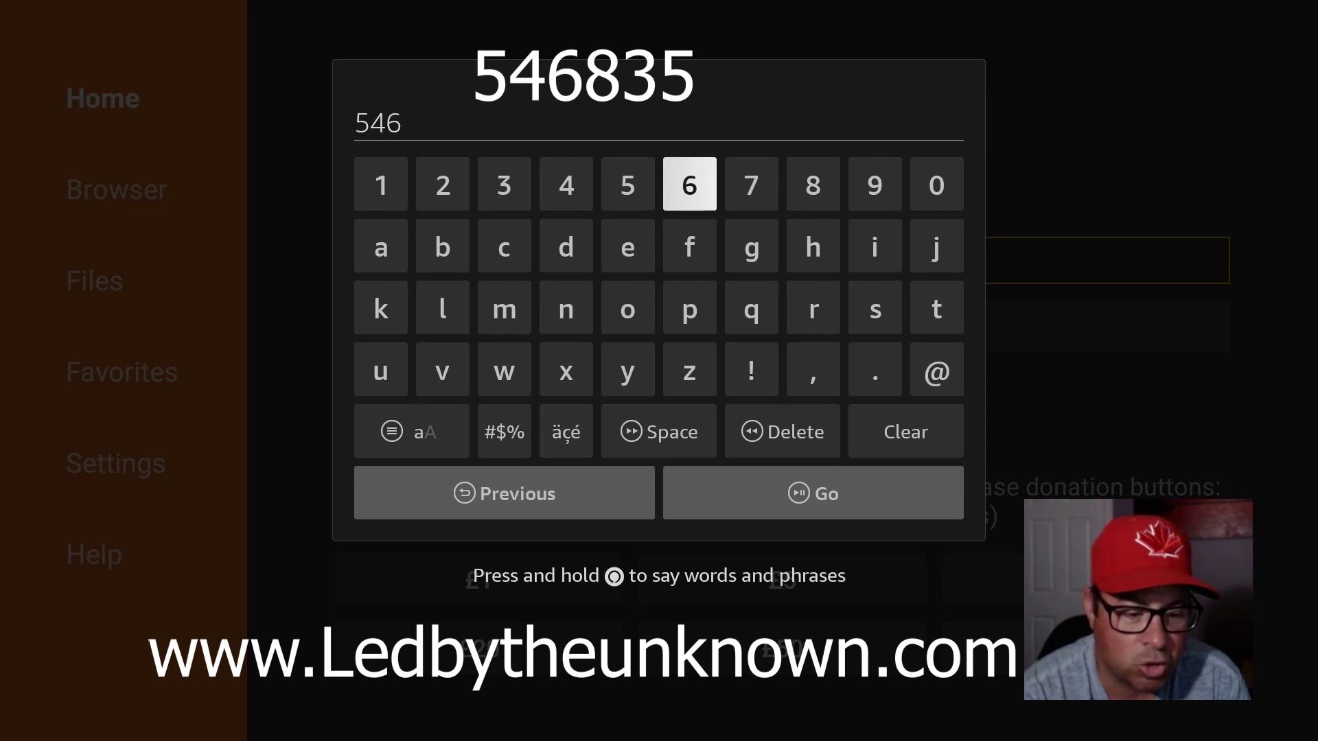
key(Left)
key(Right)
key(Right)
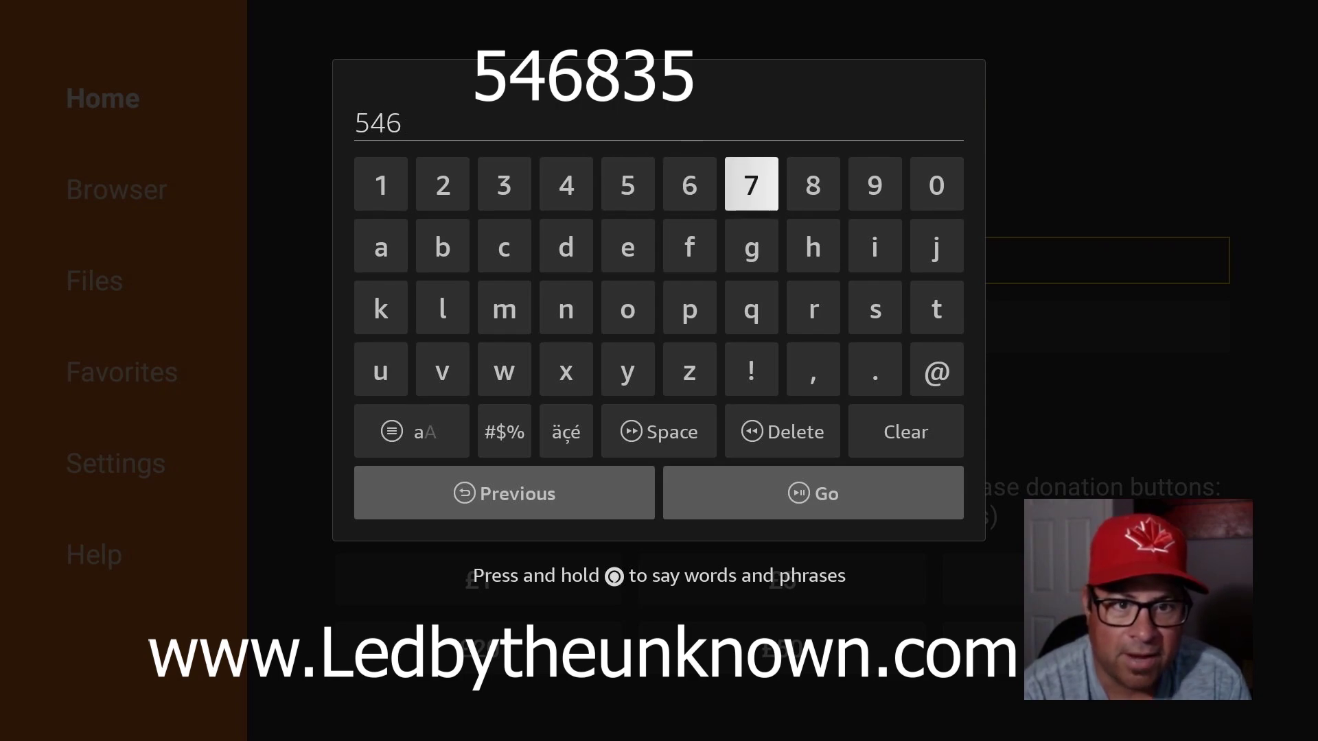
key(Right)
key(Return)
key(Left)
key(Left)
key(Left)
key(Left)
key(Left)
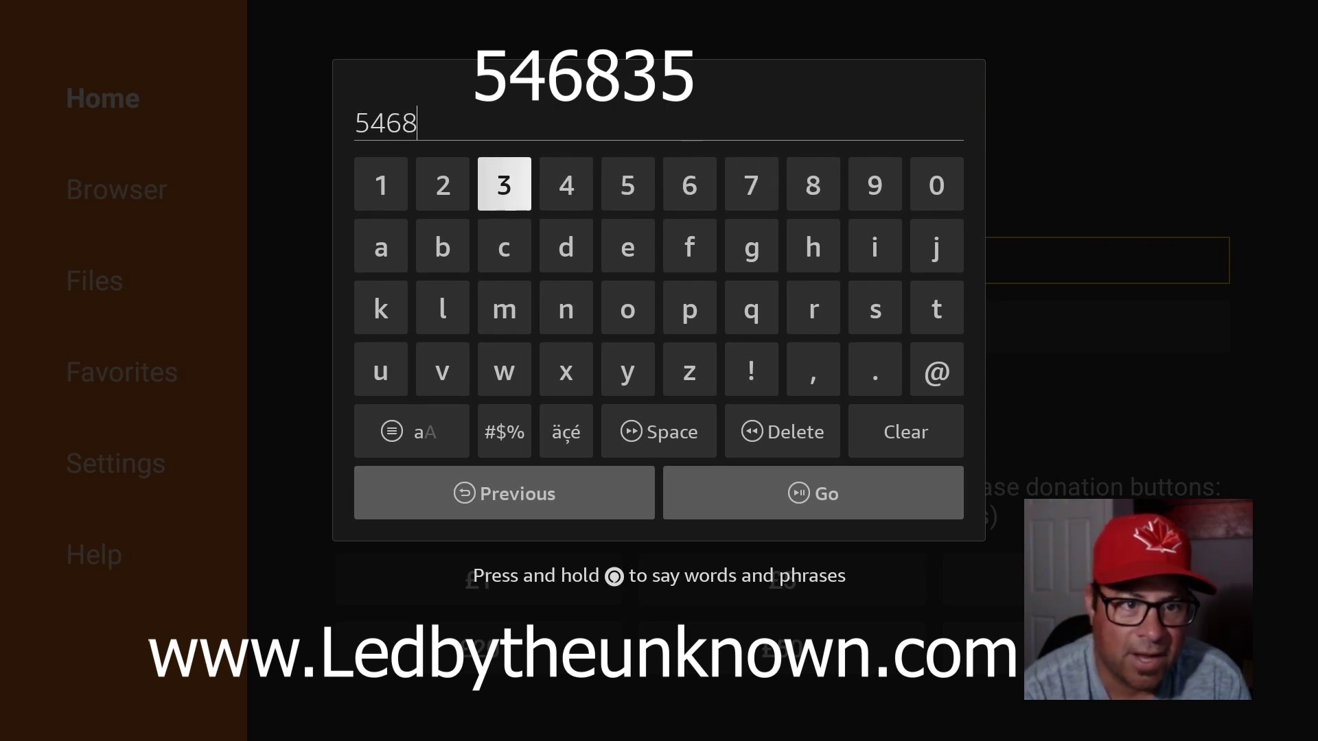
key(Return)
key(Right)
key(Right)
key(Return)
- Submit the entered code to load its web page in Downloader's browser
key(Down)
key(Down)
key(Down)
key(Down)
key(Down)
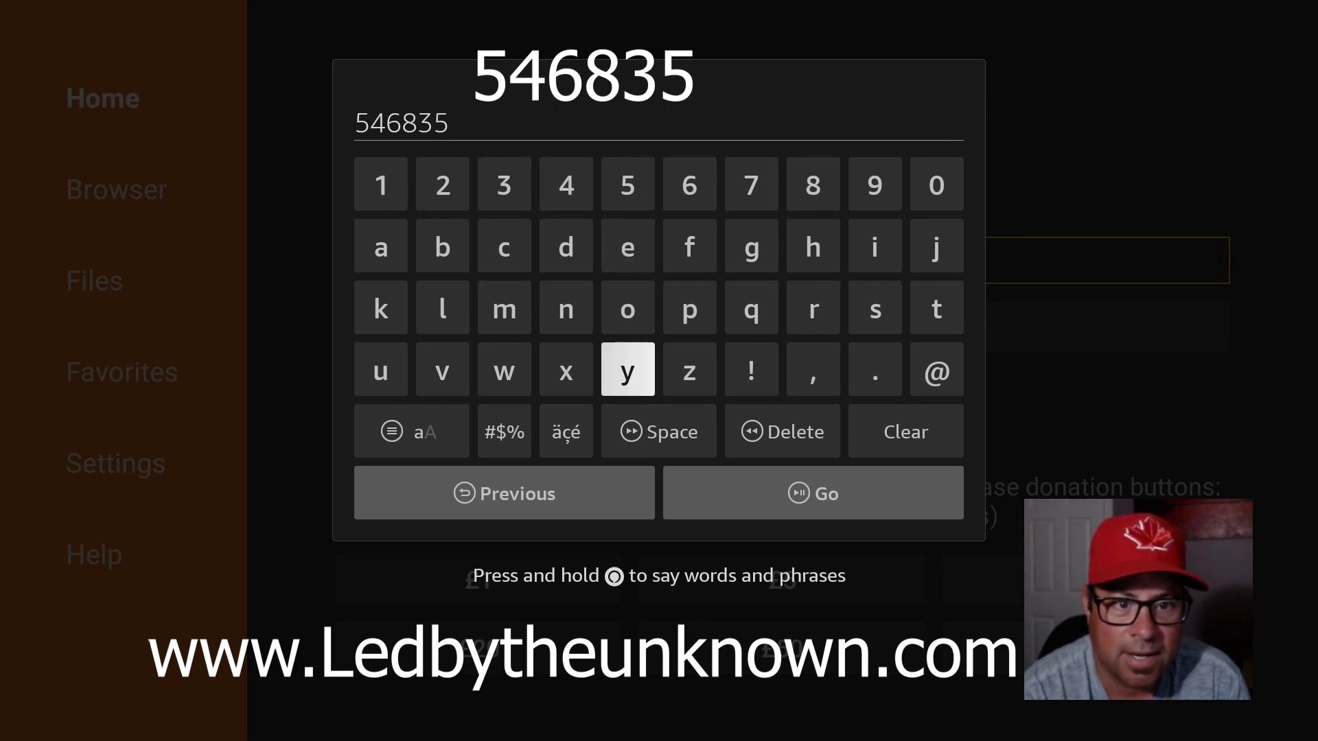
key(Right)
key(Return)
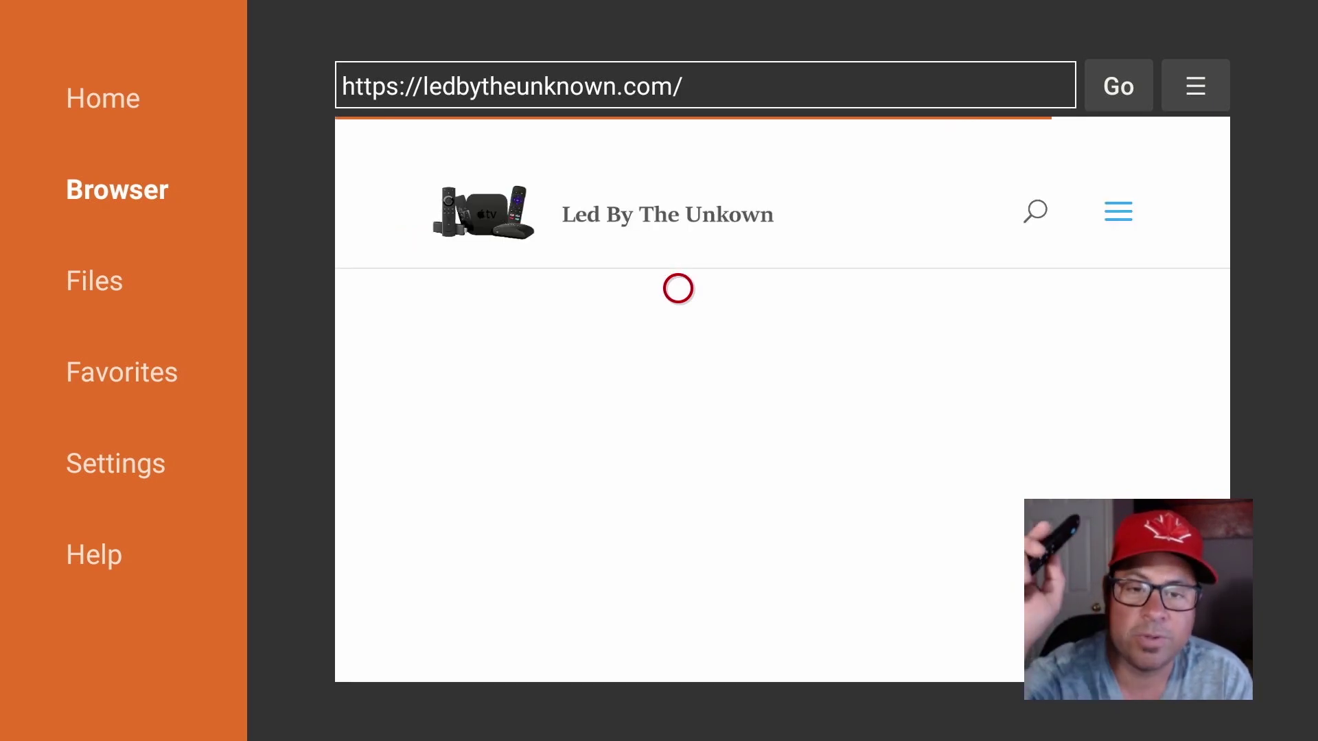
- Dismiss the browser options and open the Downloads post under Trending Now on the Led By The Unkown site
key(Menu)
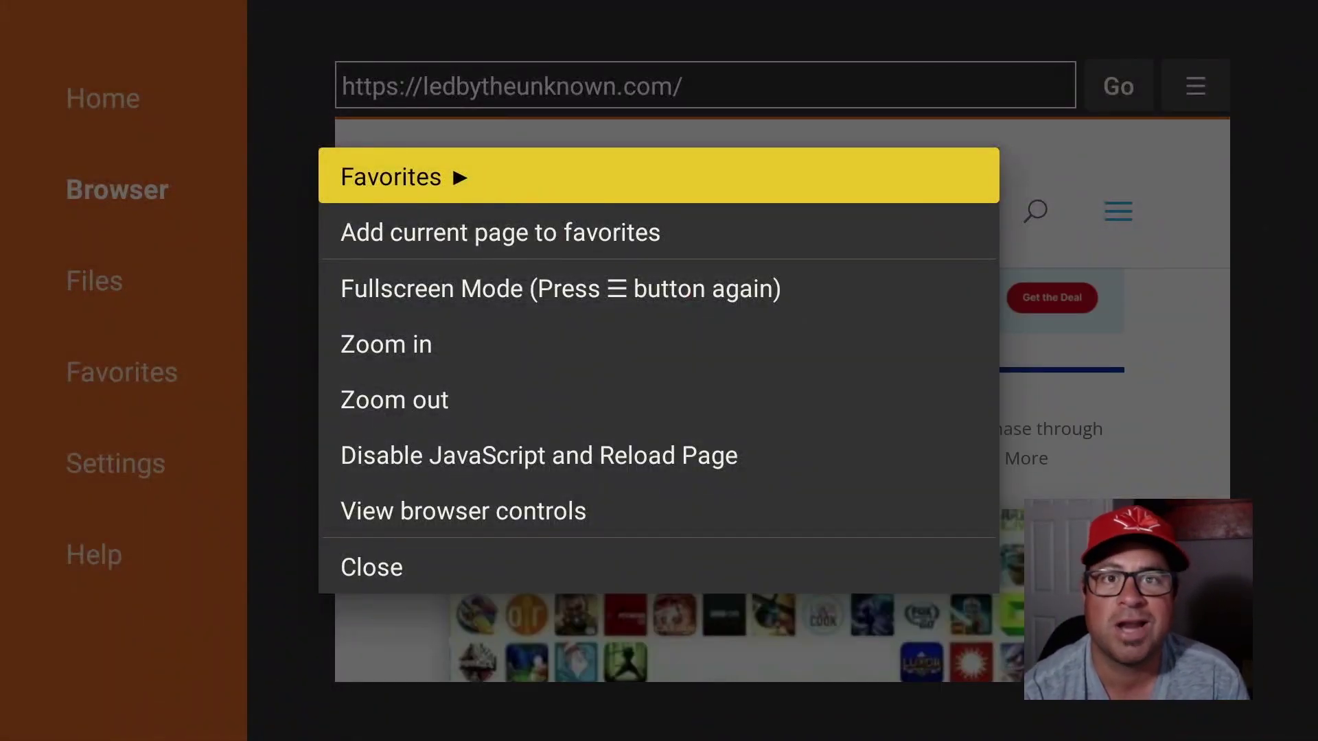
key(Escape)
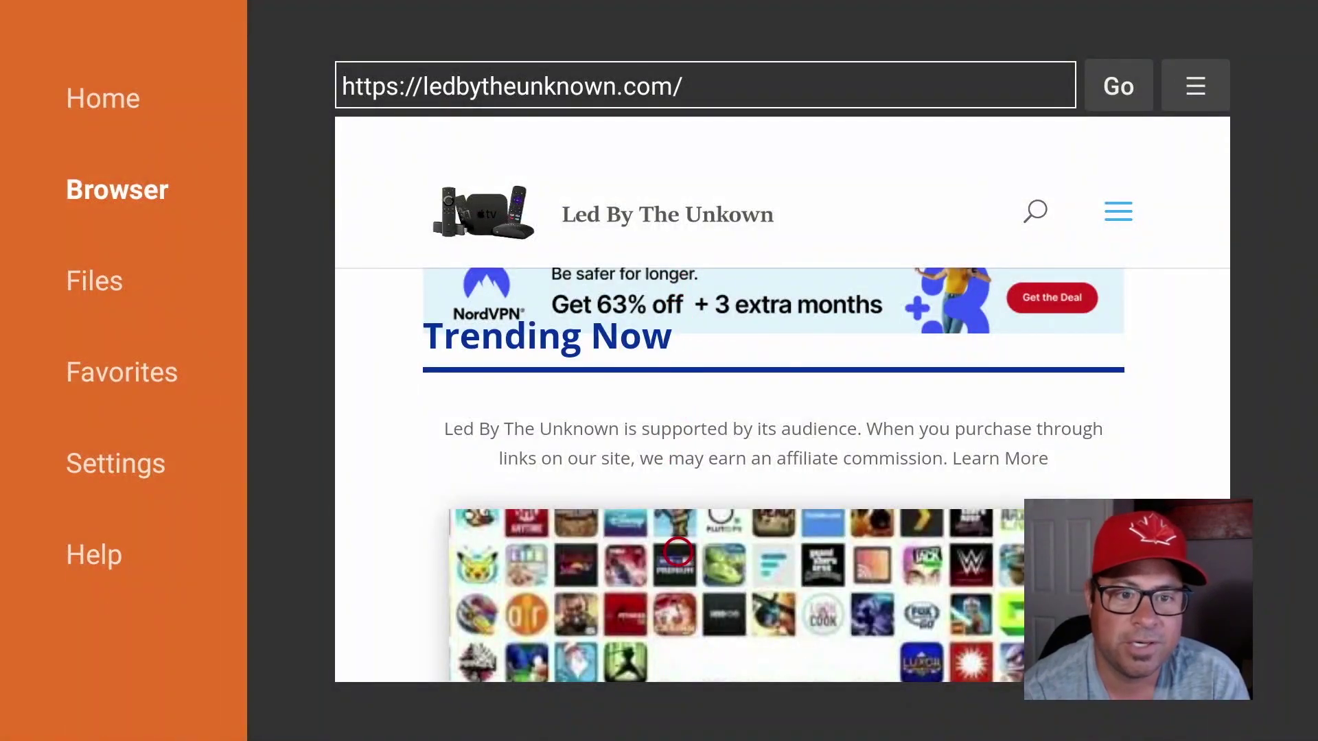
scroll(678, 655, down, 6)
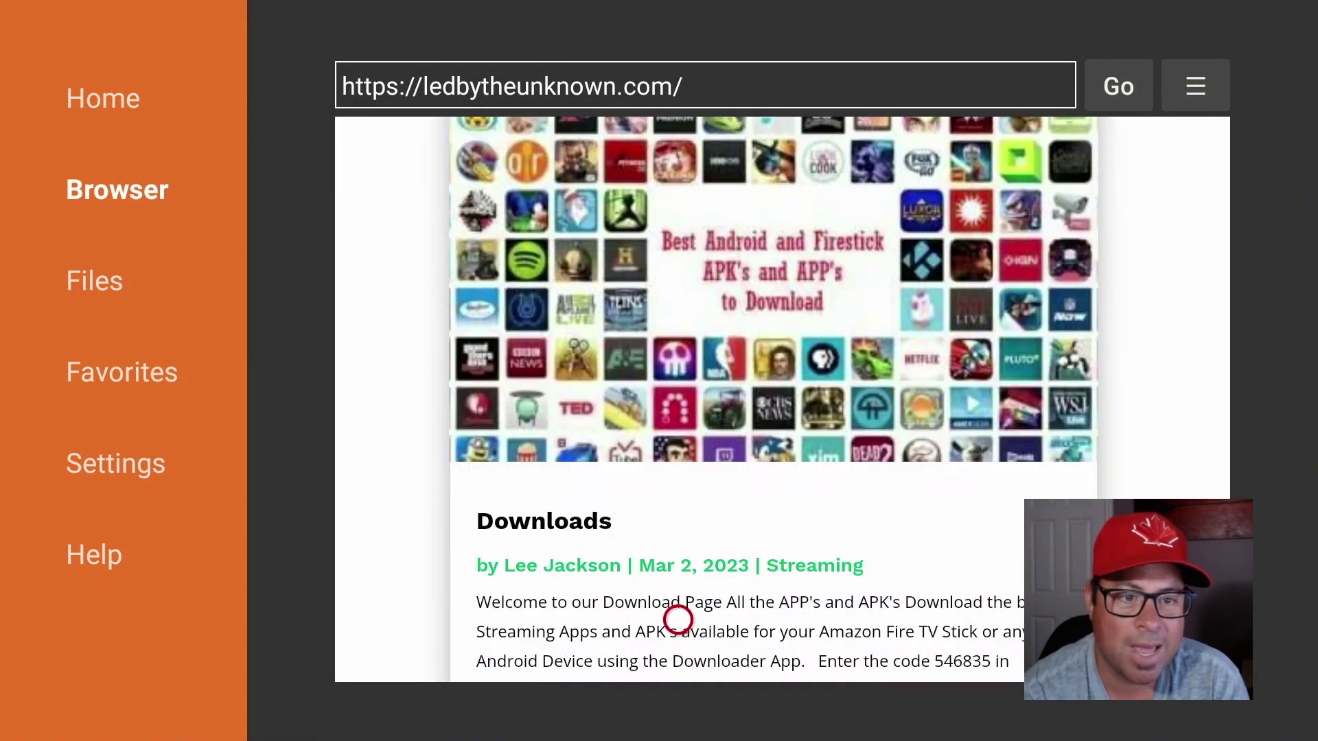
click(677, 367)
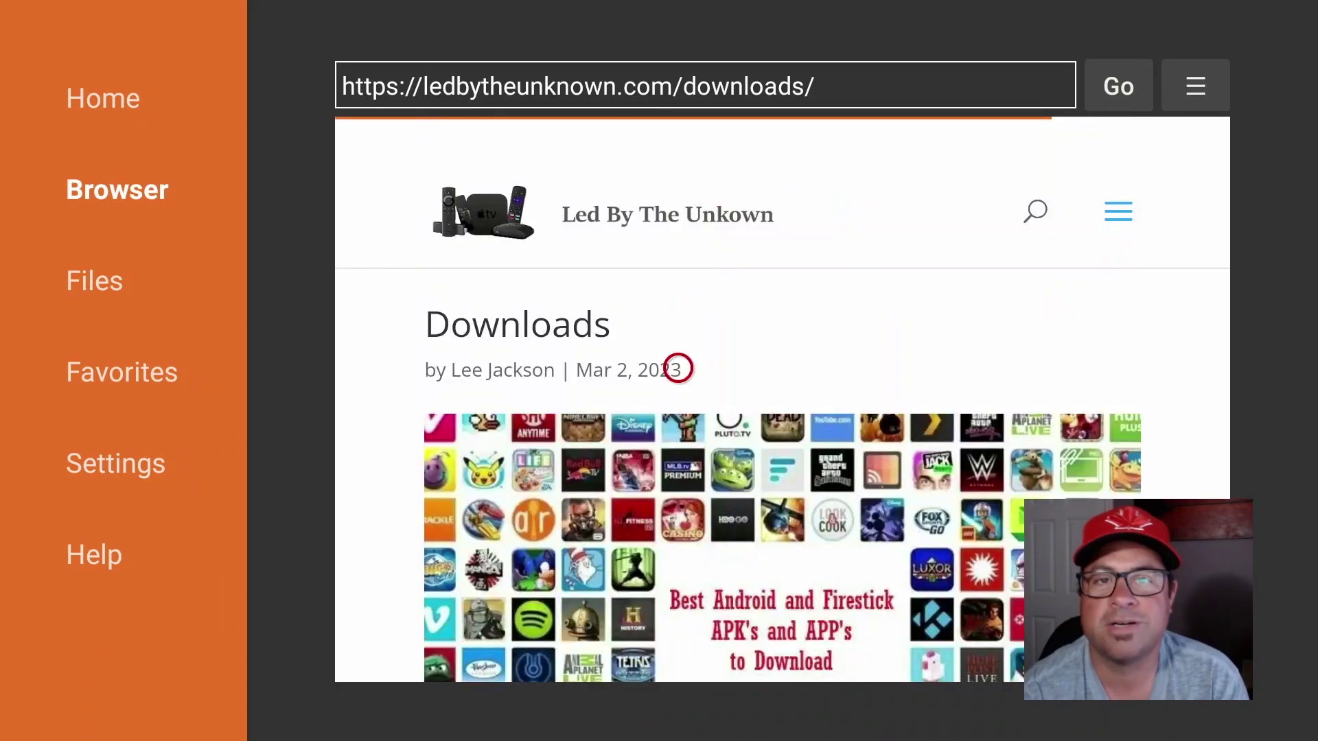
- Choose the Pluto entry under Live Tv & Streaming APPS and Pages on the Downloads page
scroll(678, 655, down, 5)
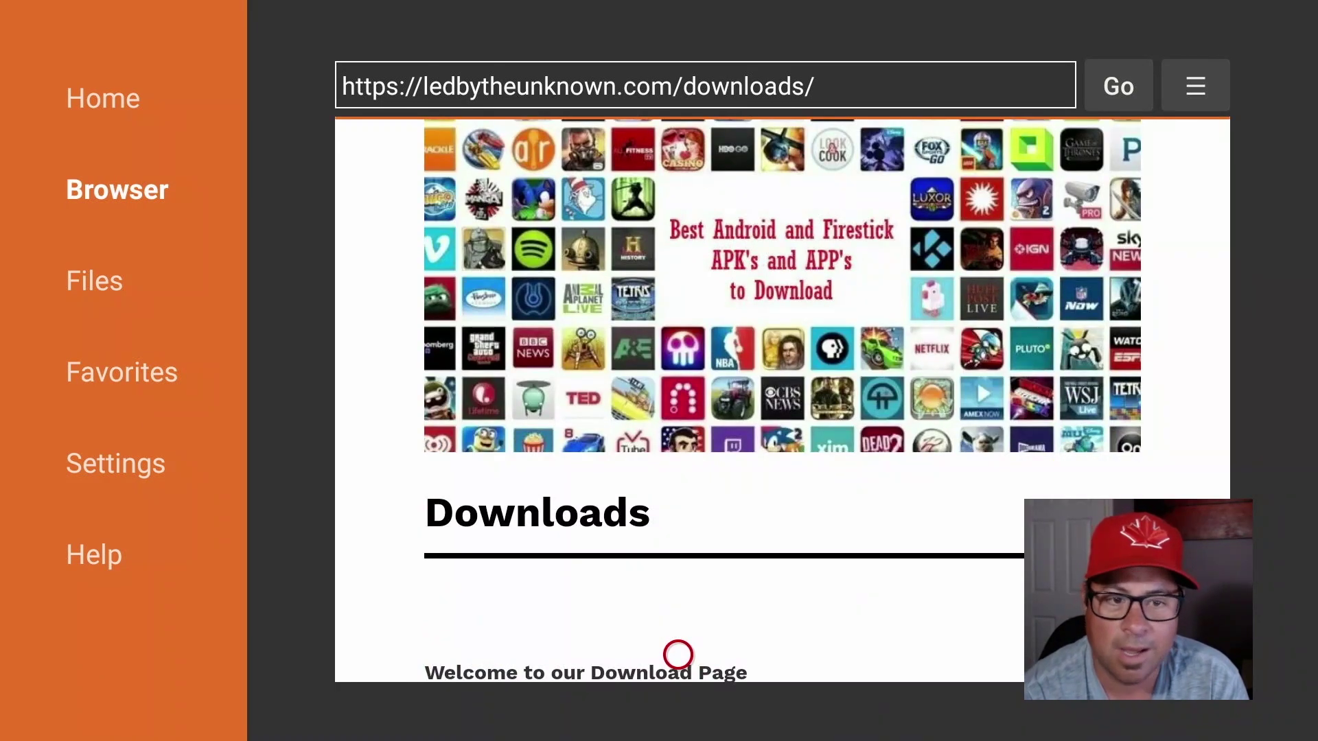
scroll(678, 655, down, 5)
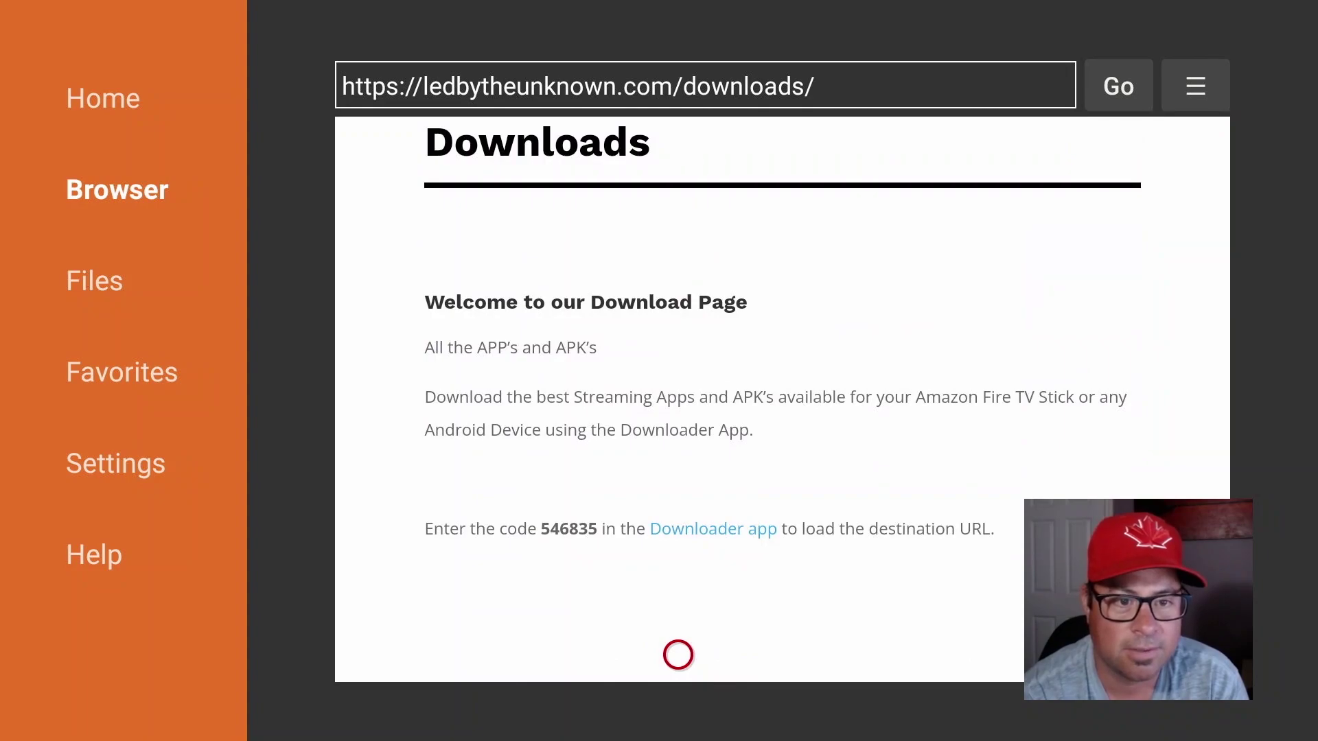
scroll(678, 656, down, 12)
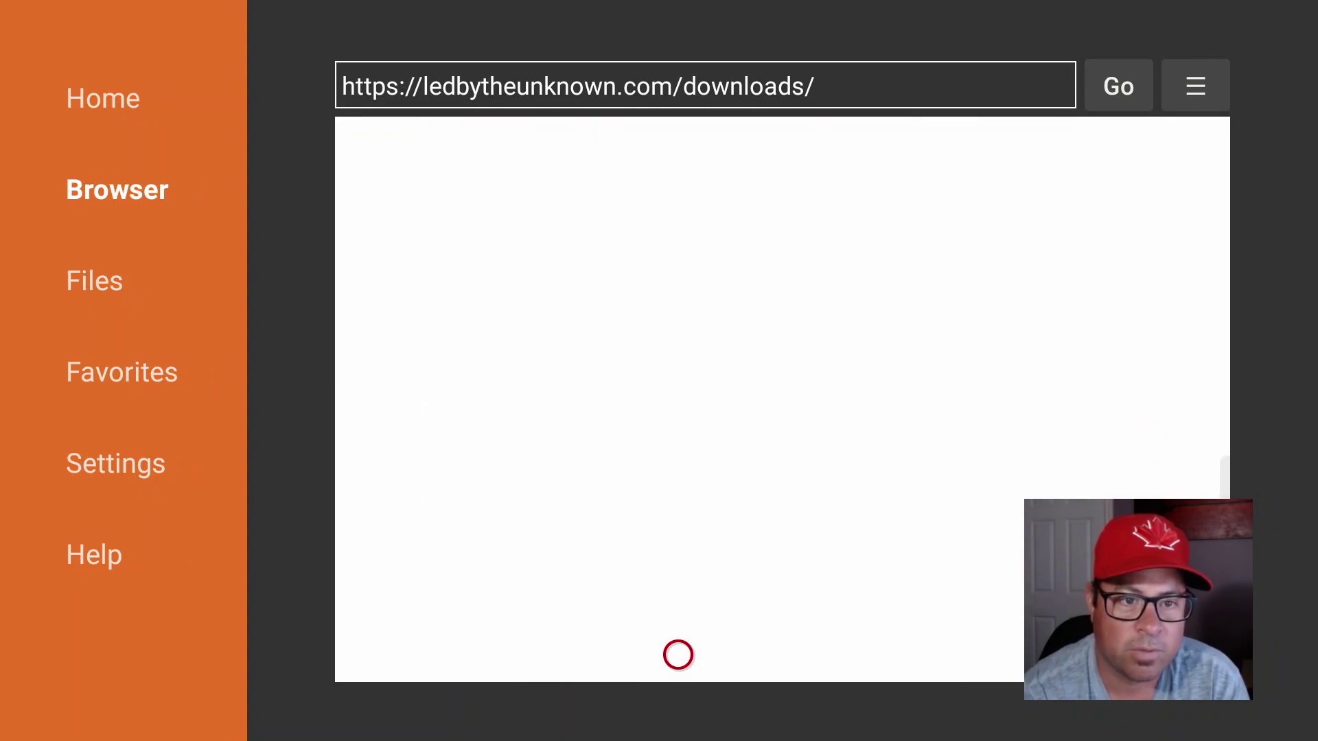
scroll(678, 656, down, 1)
scroll(678, 655, down, 4)
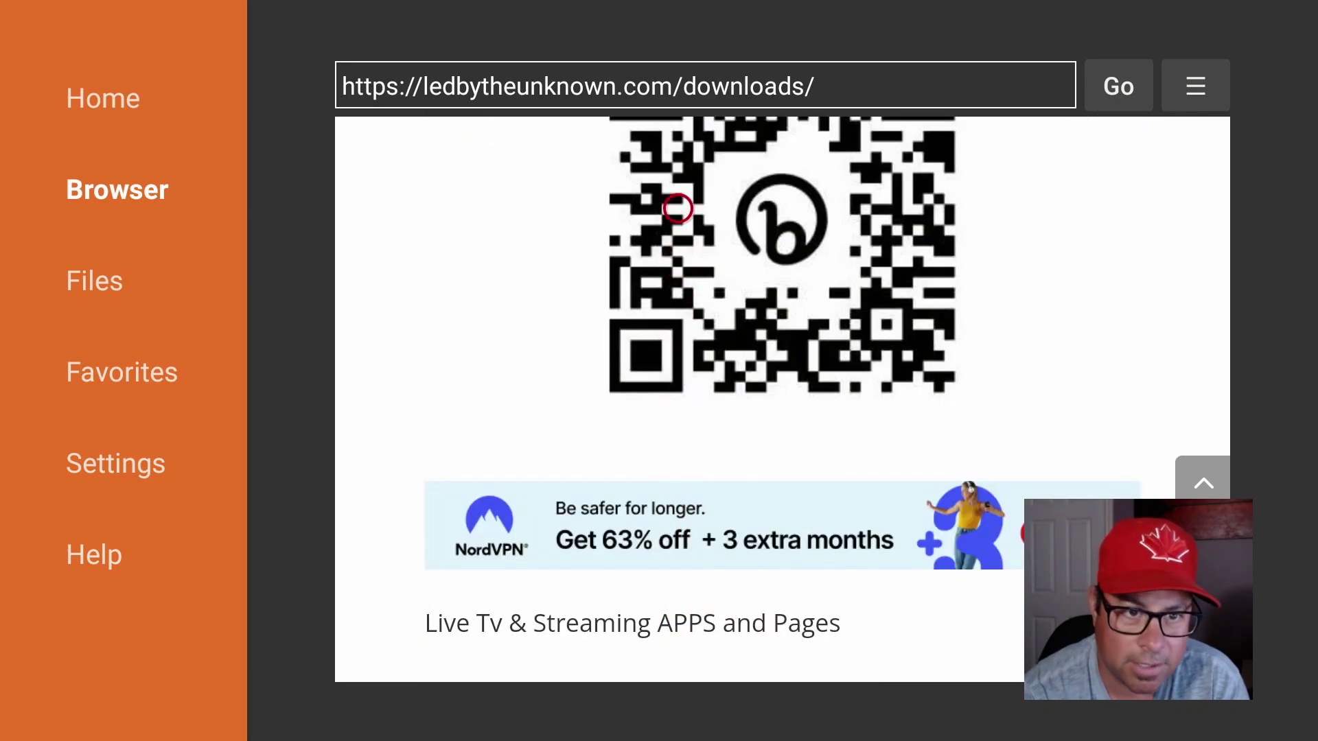
scroll(678, 144, up, 3)
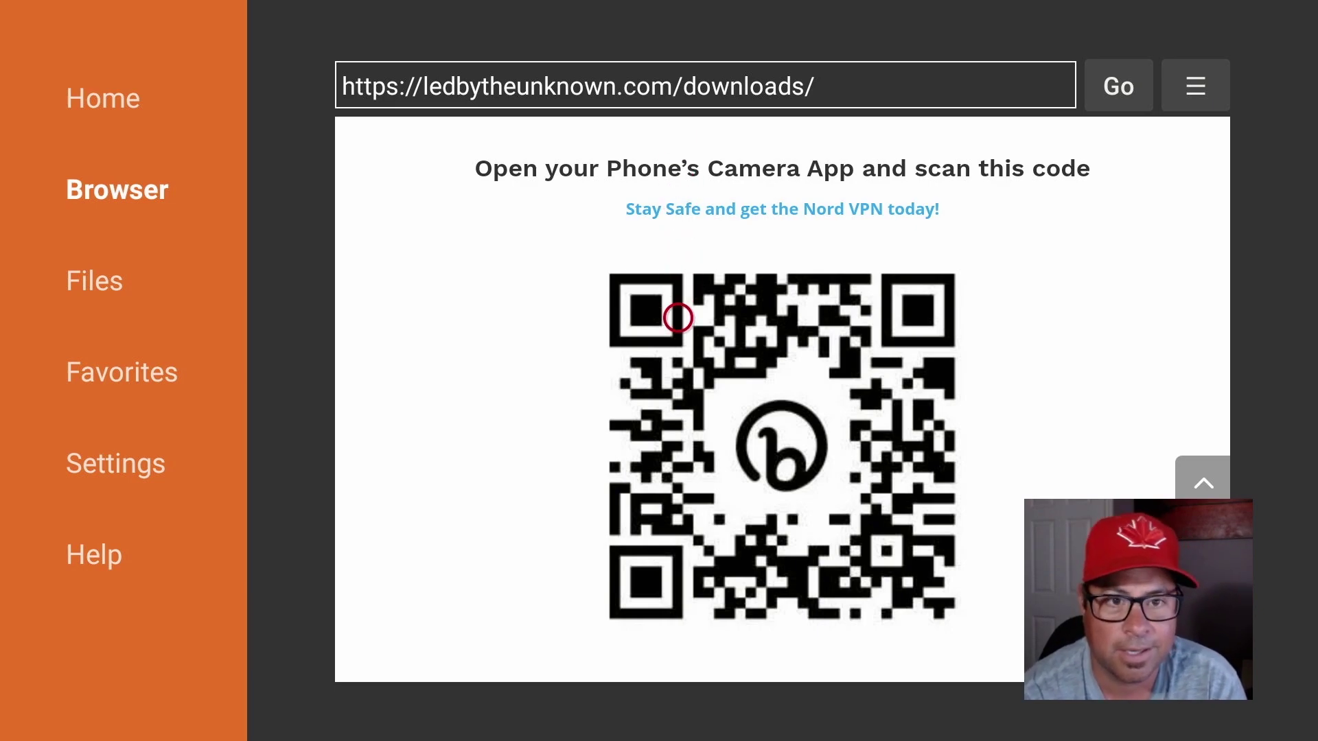
scroll(678, 639, down, 5)
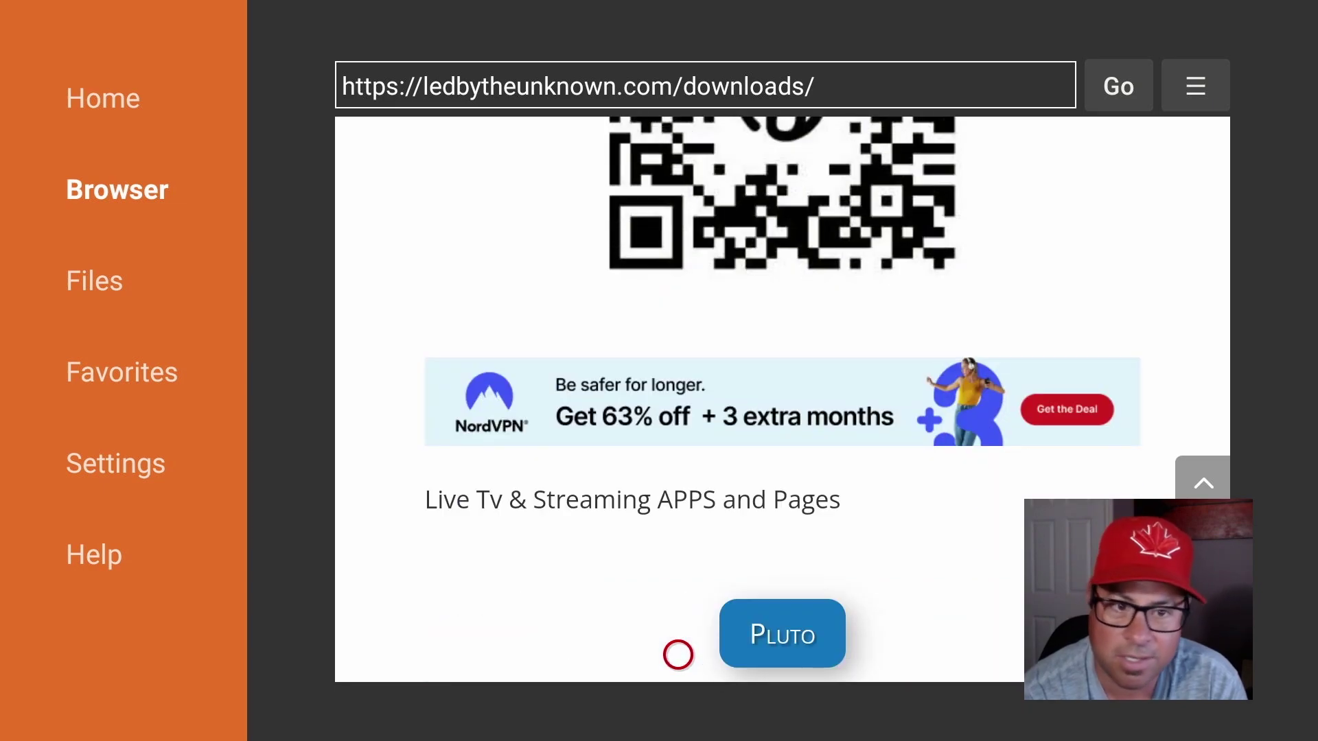
scroll(678, 654, down, 4)
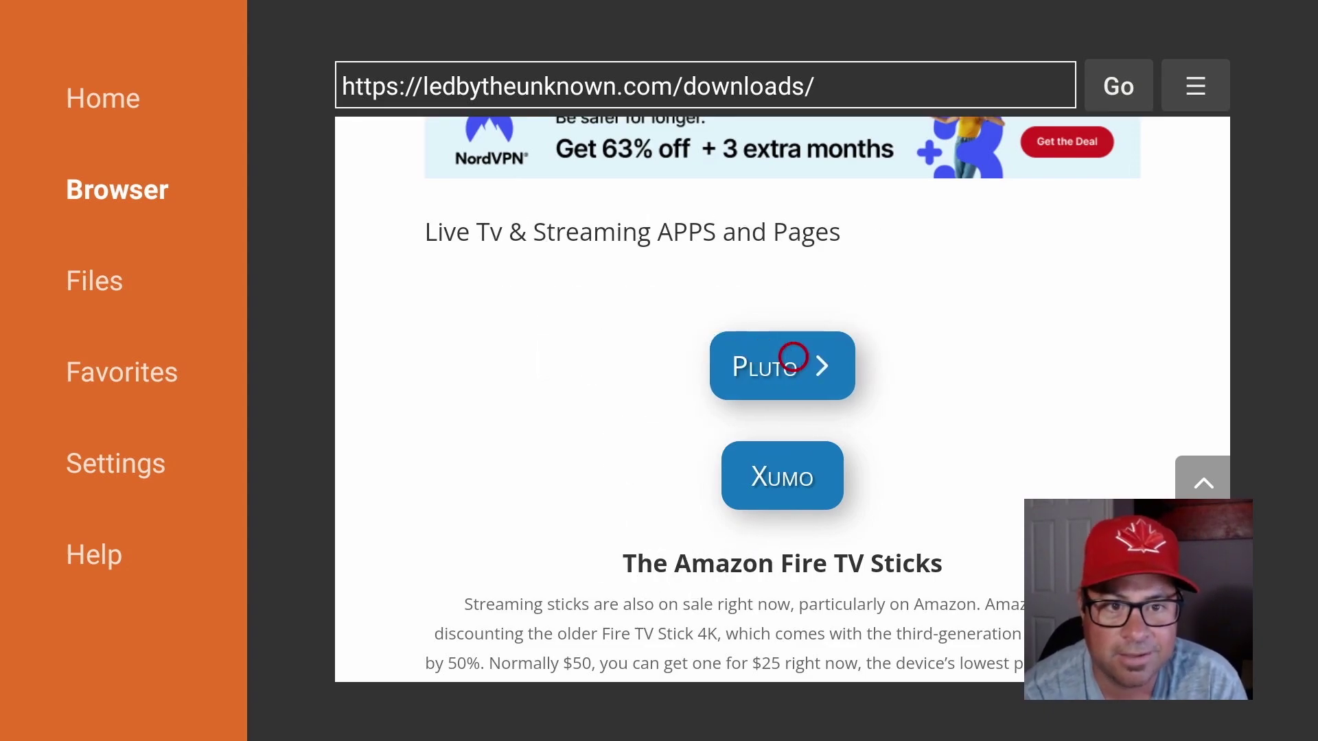
click(793, 357)
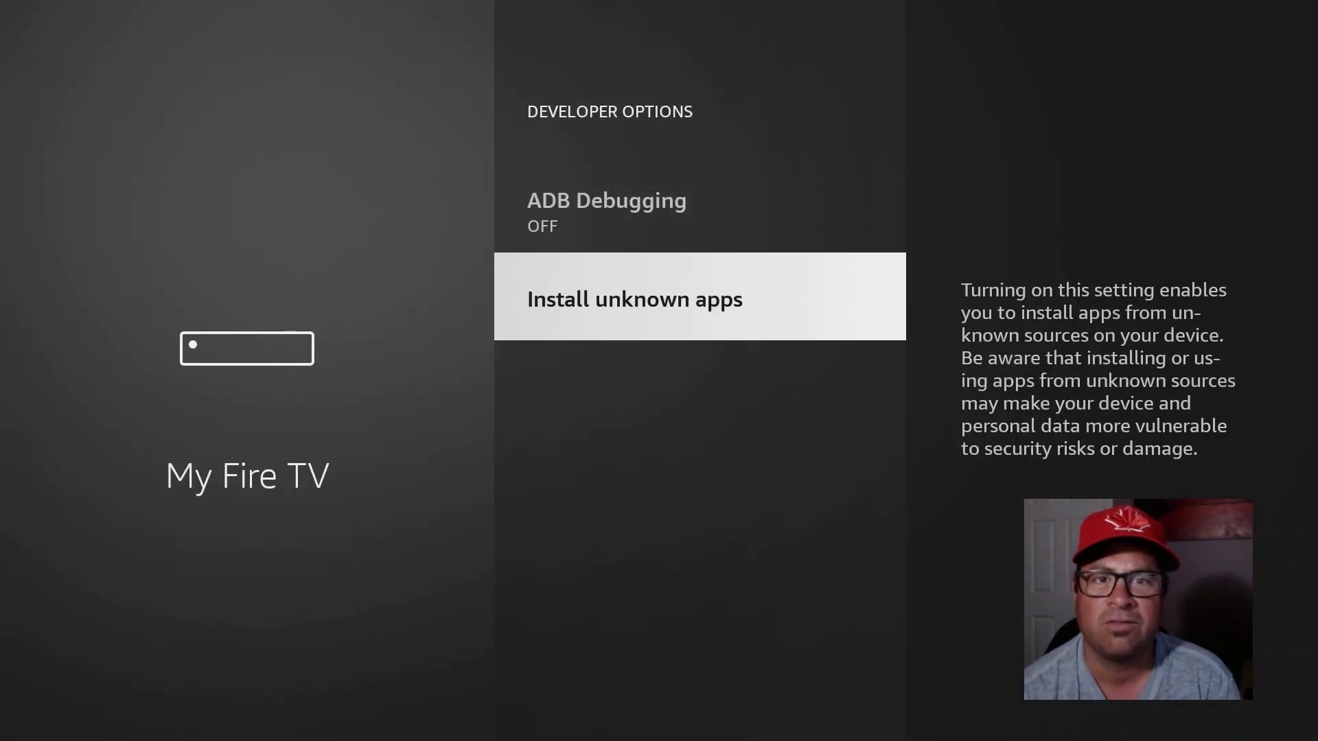
- In the Fire TV developer options, turn on ADB Debugging and allow Downloader to install unknown apps
key(Up)
key(Return)
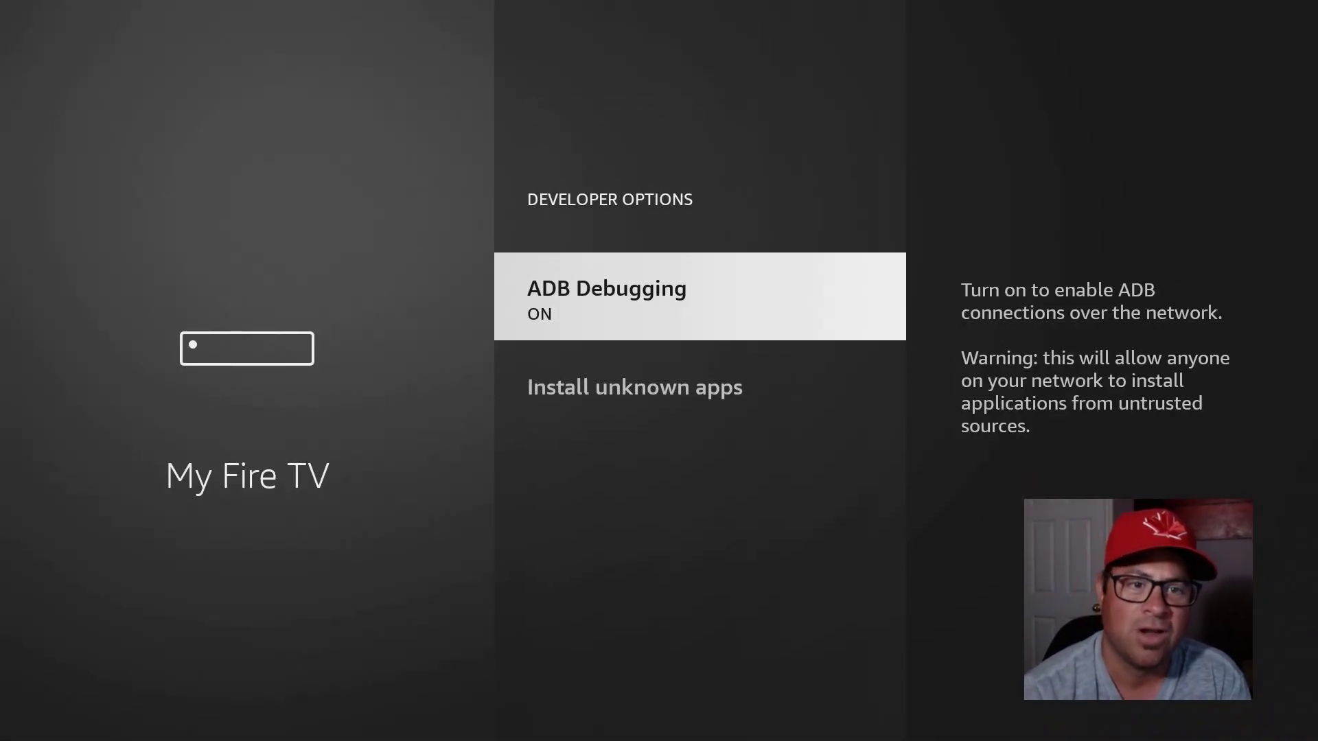
key(Down)
key(Return)
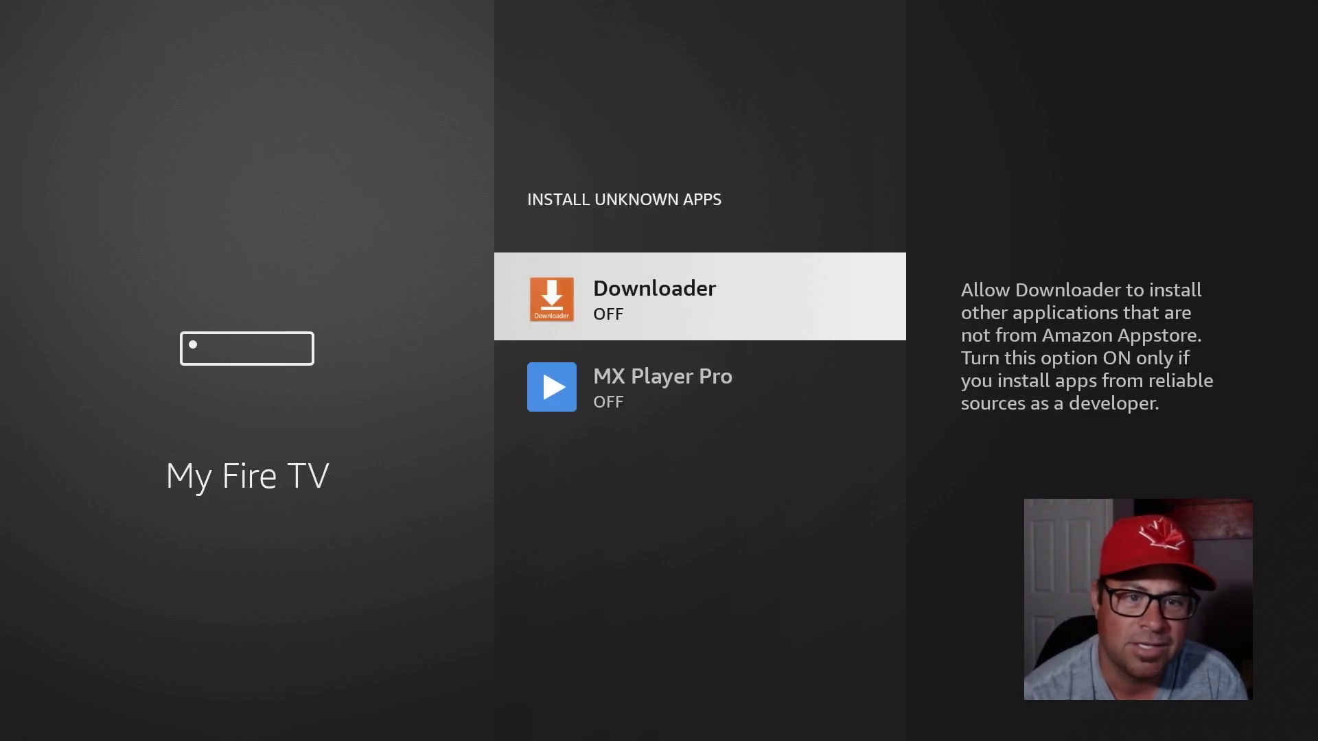
key(Return)
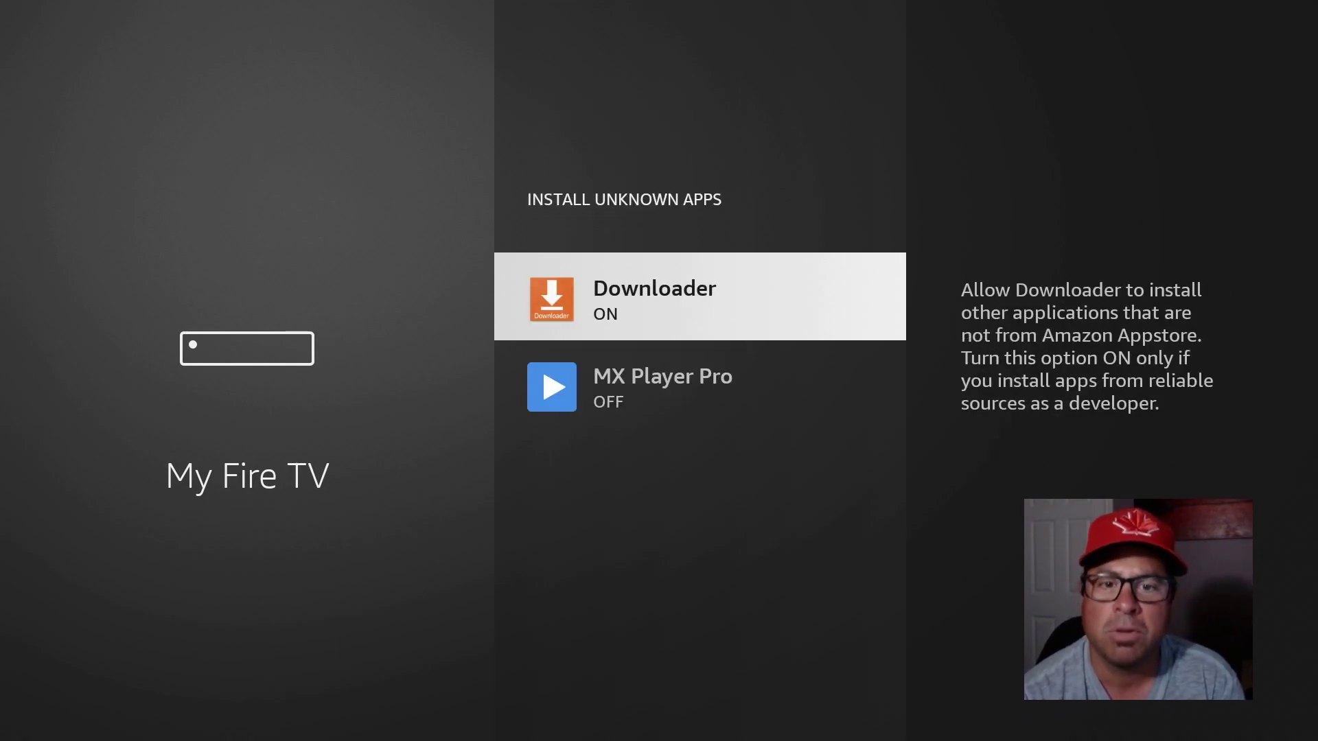
- Return to the PlutoTV.apk download in Downloader, install Pluto TV from it and finish the installer without opening the app
key(Escape)
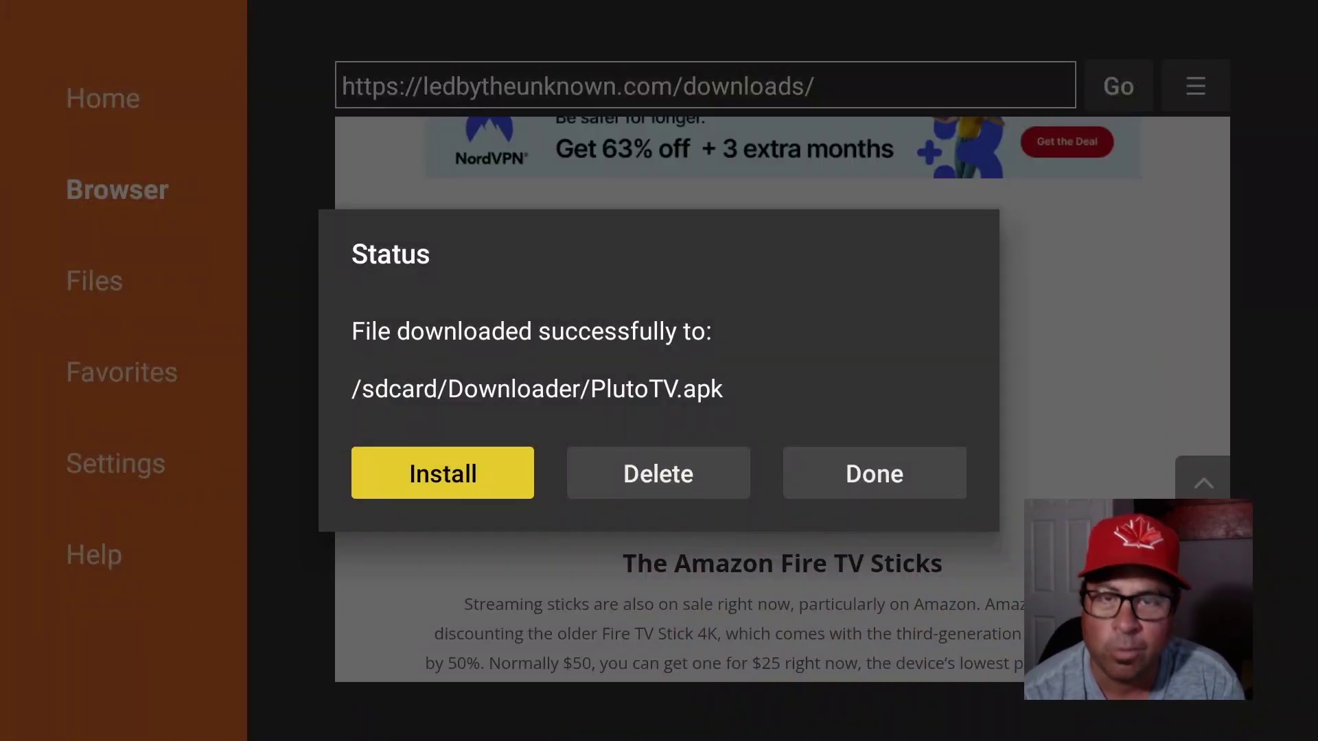
key(Return)
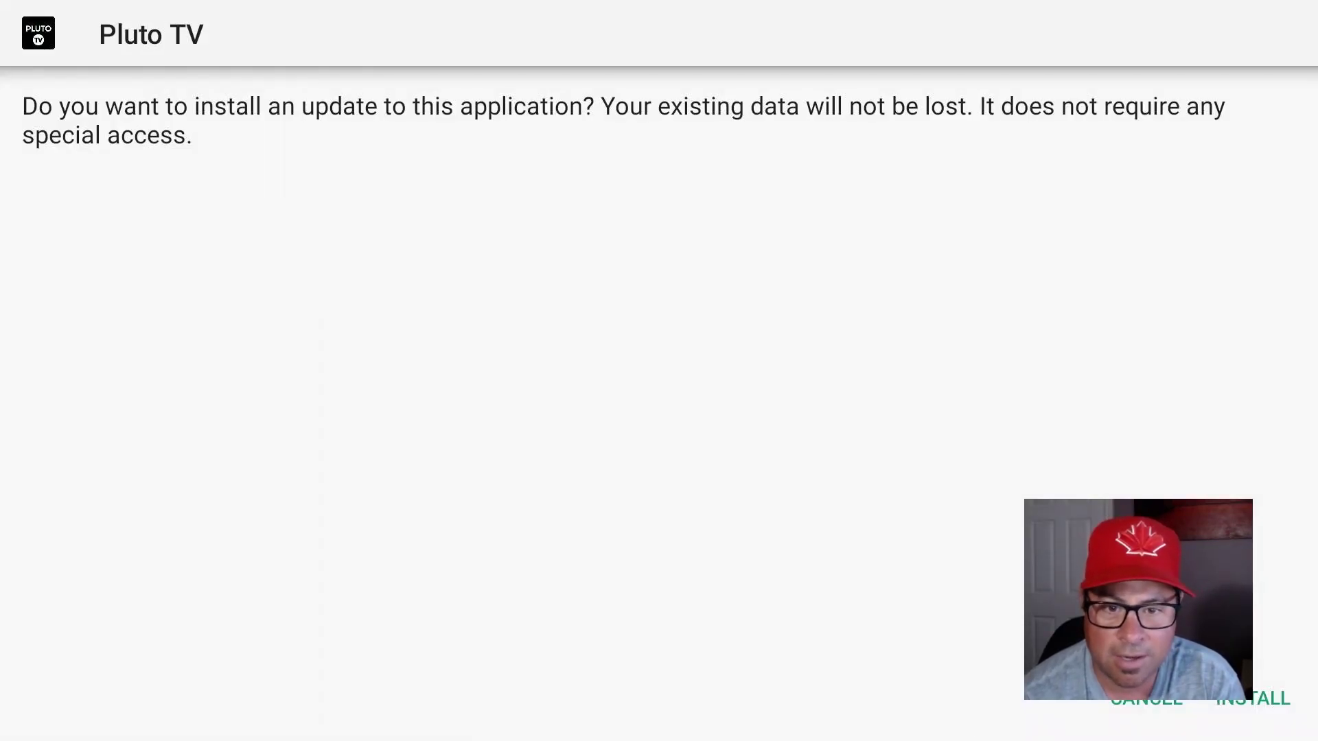
key(Right)
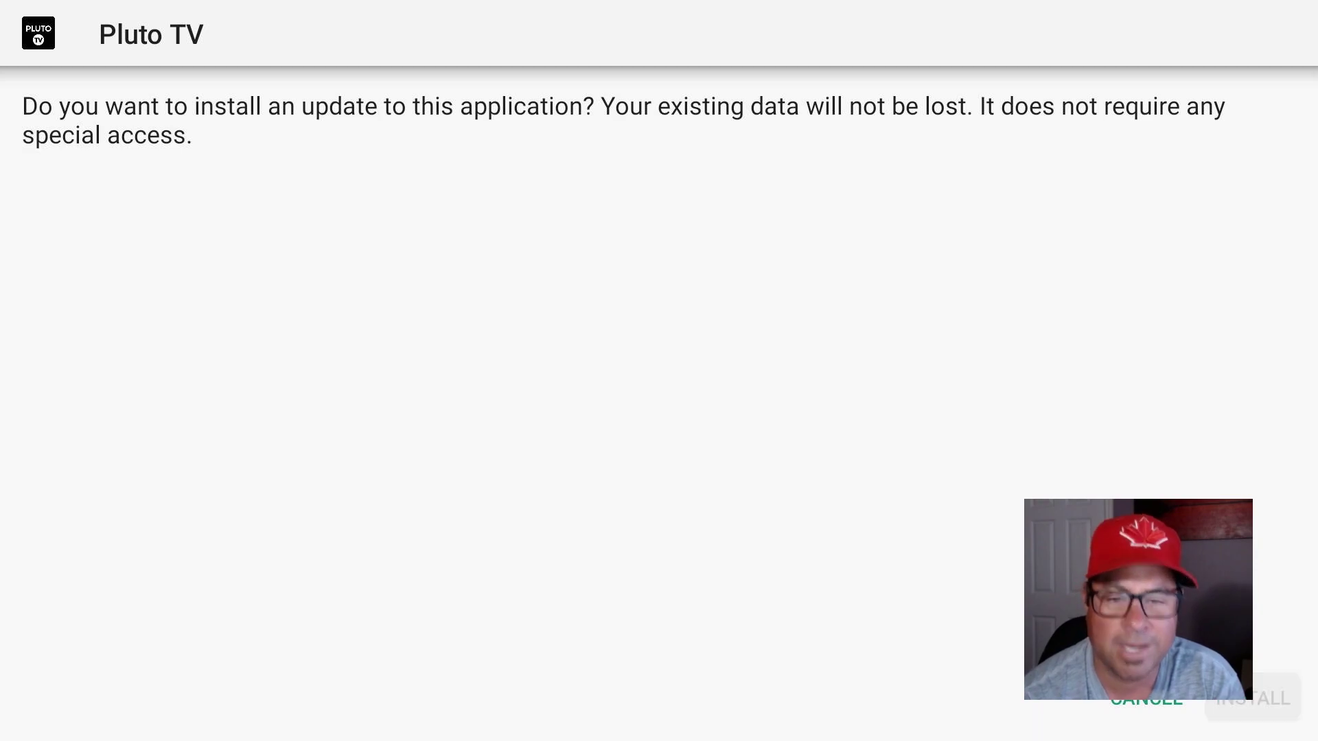
key(Return)
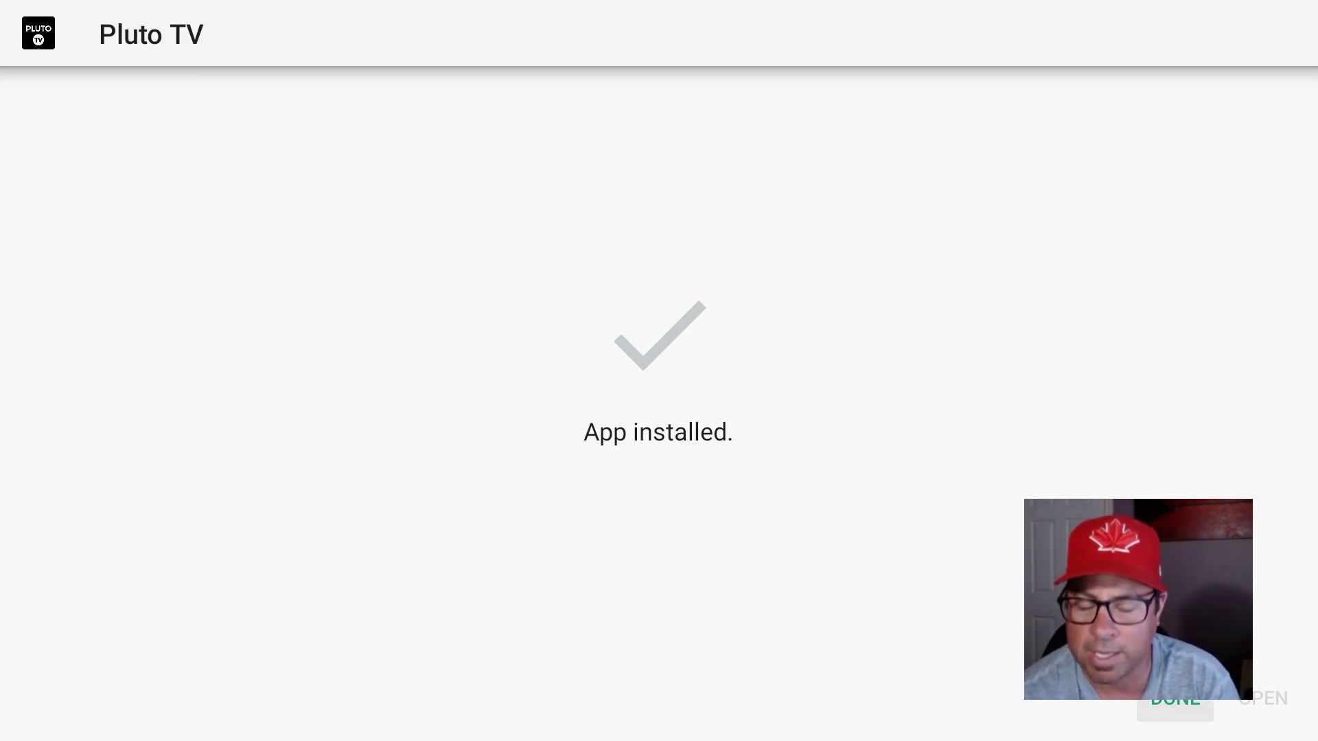
key(Return)
- Delete the downloaded PlutoTV.apk installer file from Downloader's storage and confirm the deletion
key(Right)
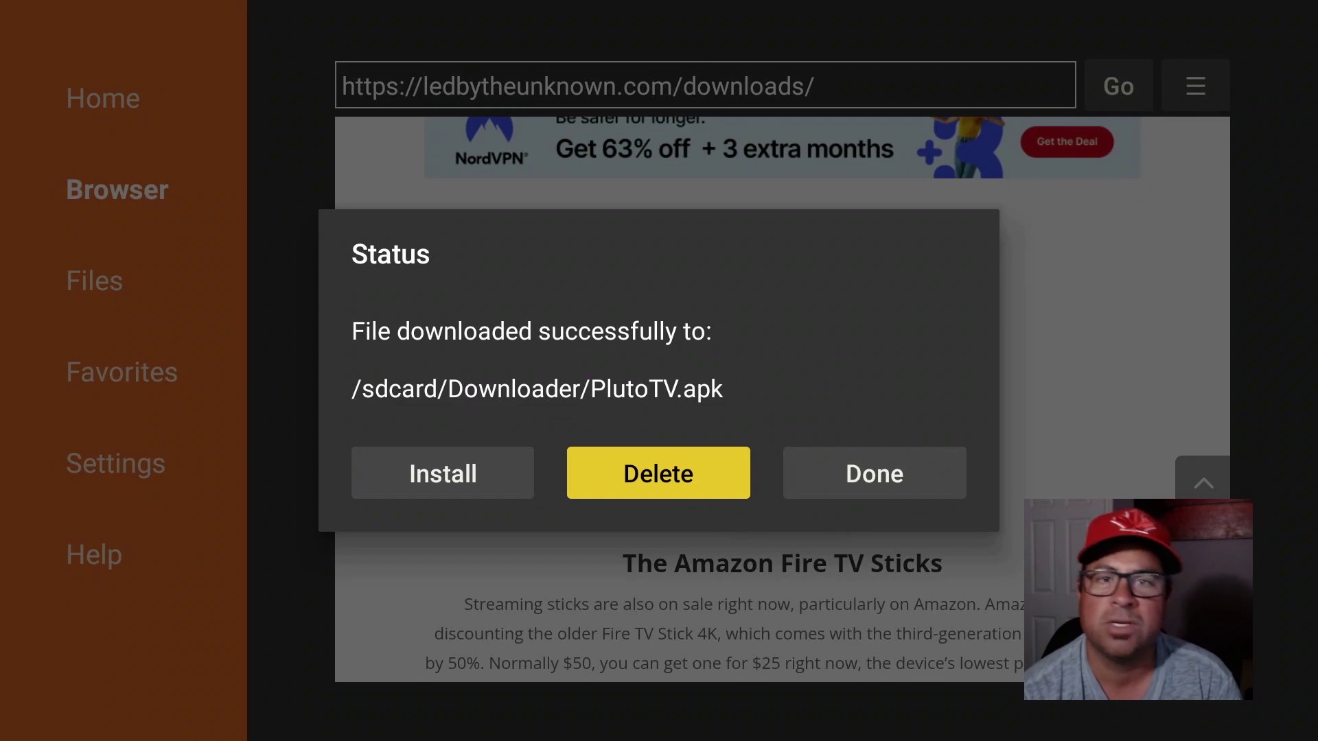
key(Return)
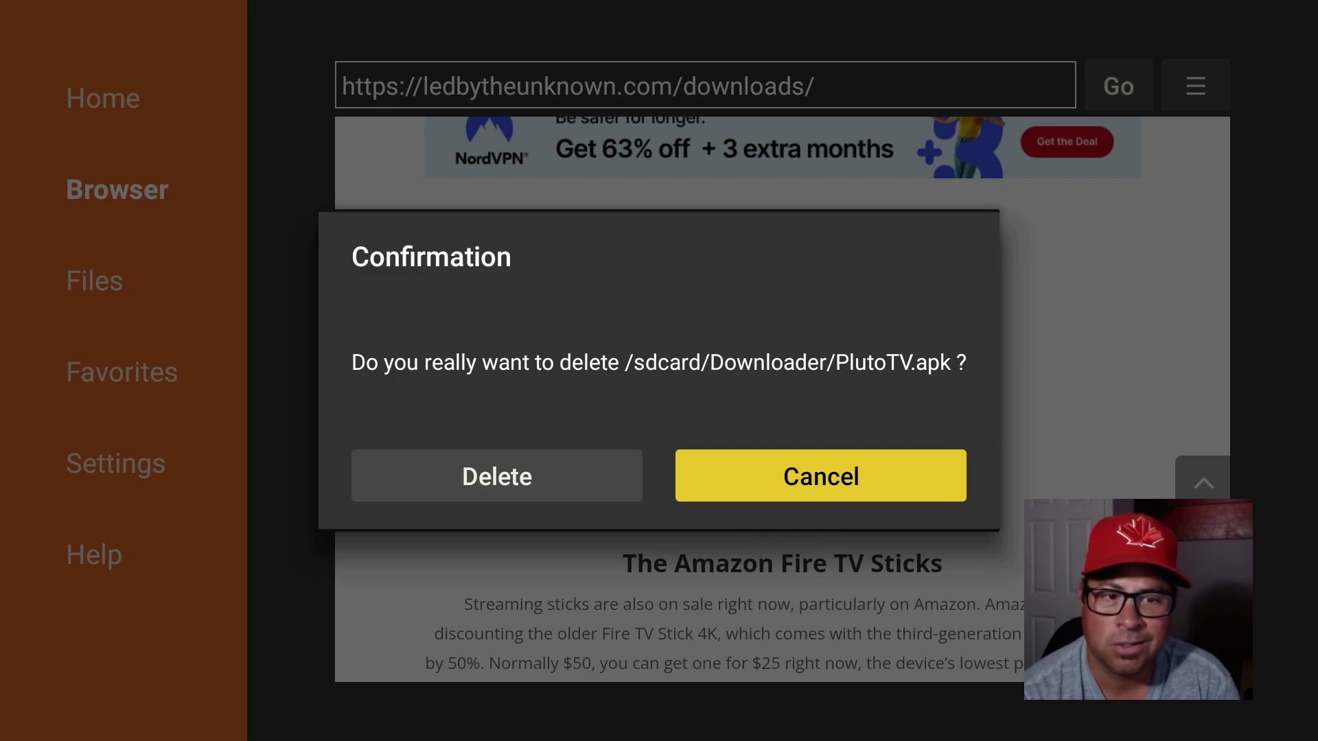
key(Left)
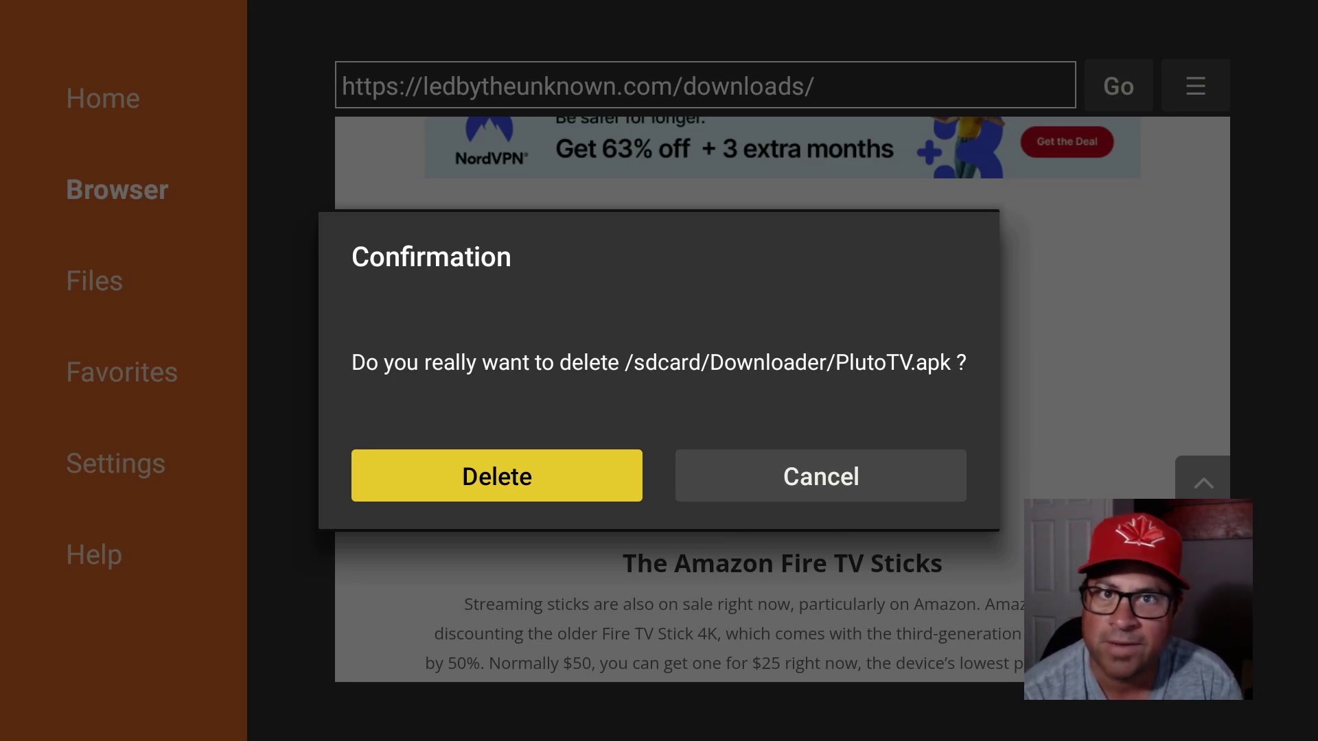
key(Return)
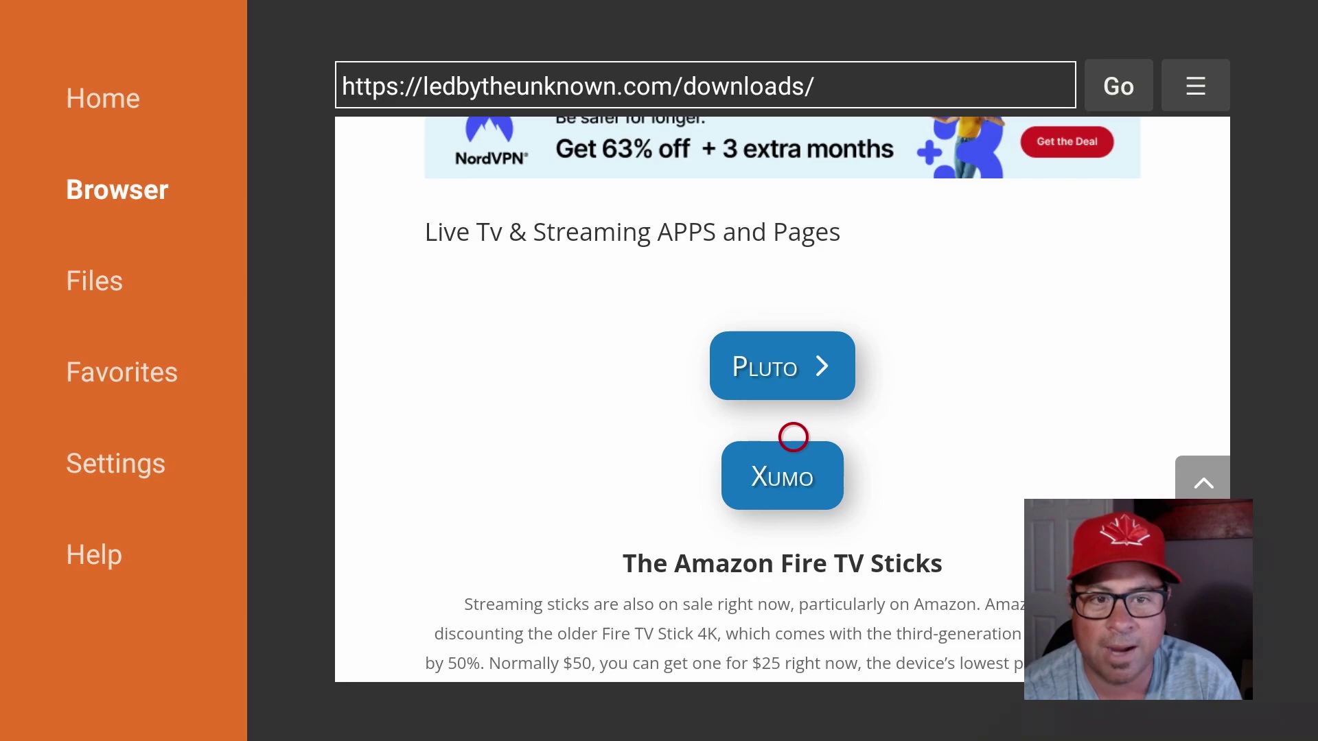
- Leave Downloader for the Fire TV home screen and open the full Your Apps & Games list
key(Home)
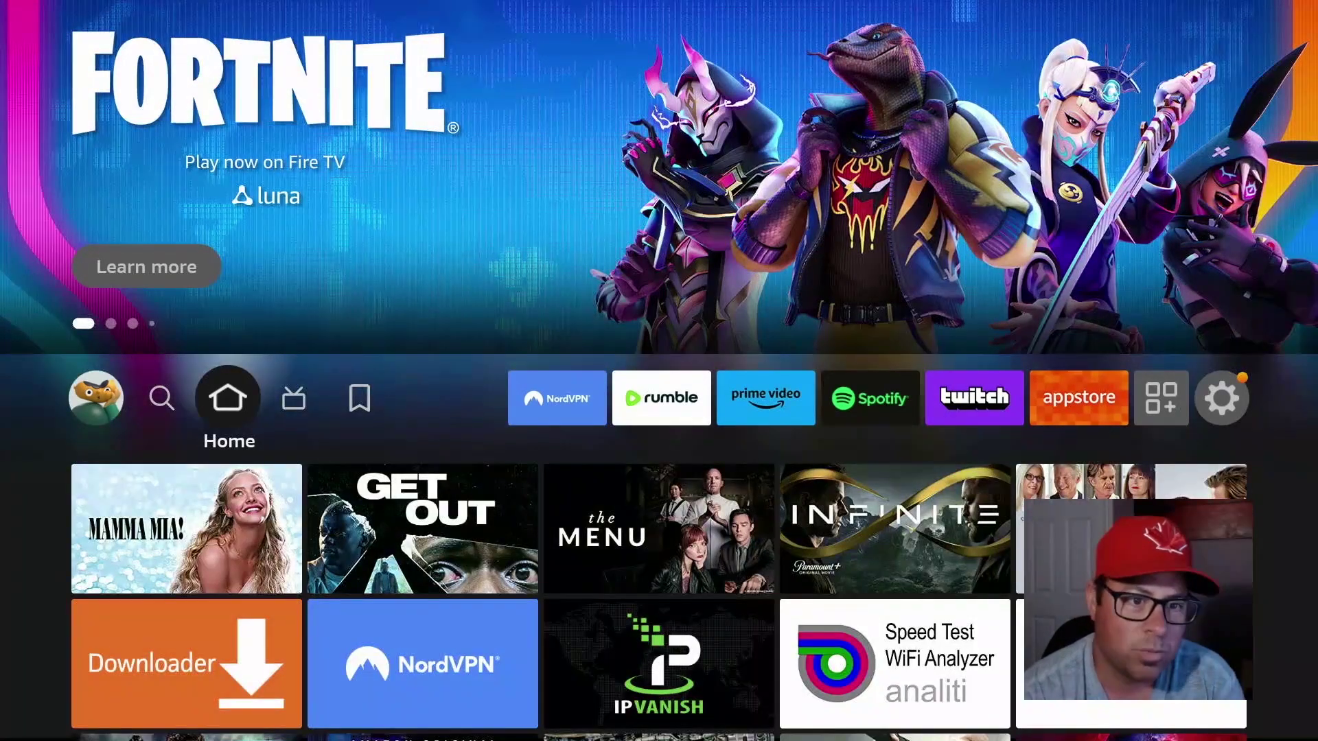
key(Right)
key(Right)
key(Right)
key(Right)
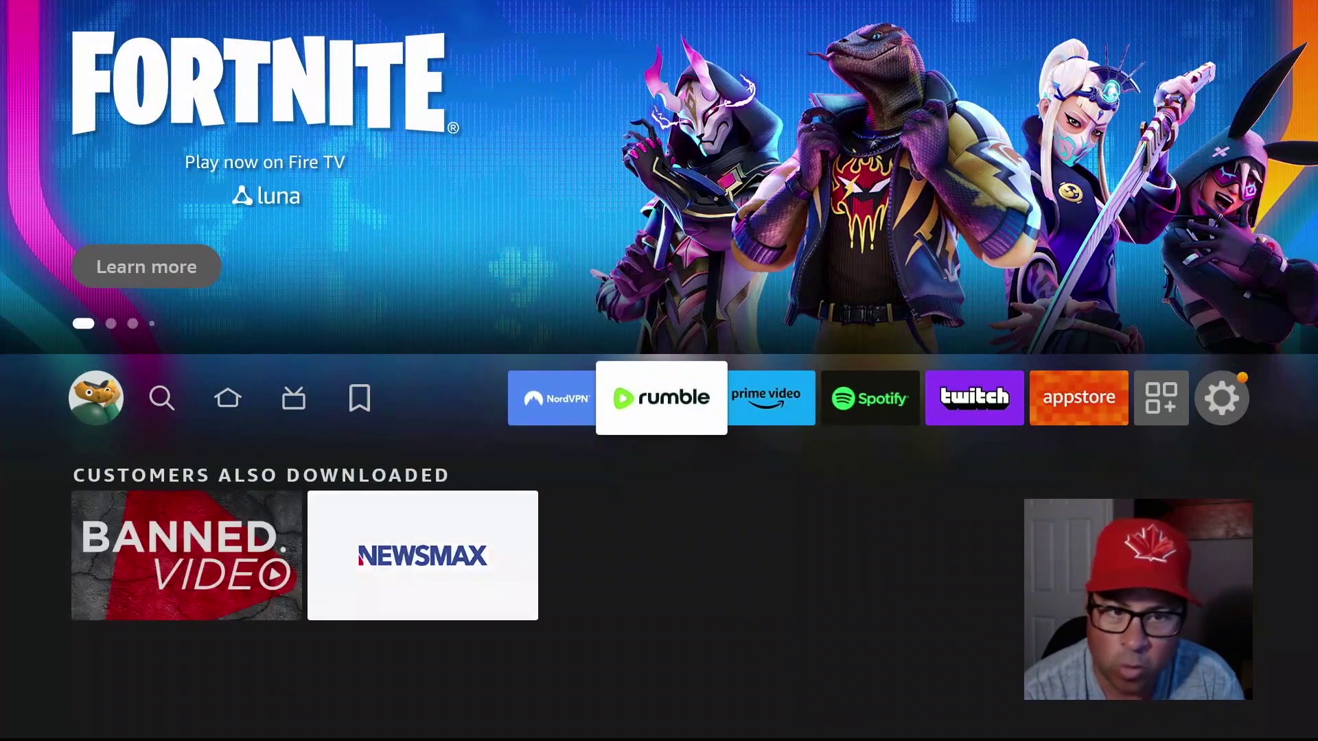
key(Right)
key(Right)
key(Right)
key(Right)
key(Right)
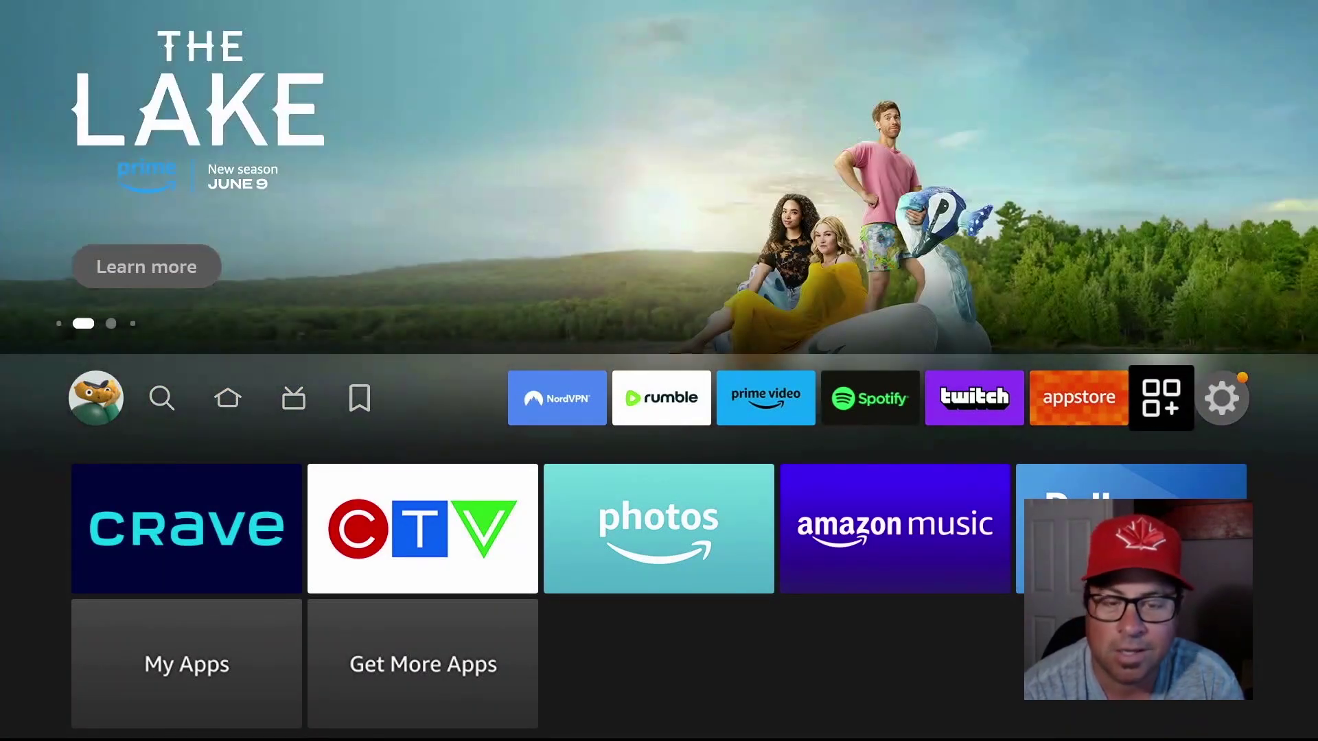
key(Return)
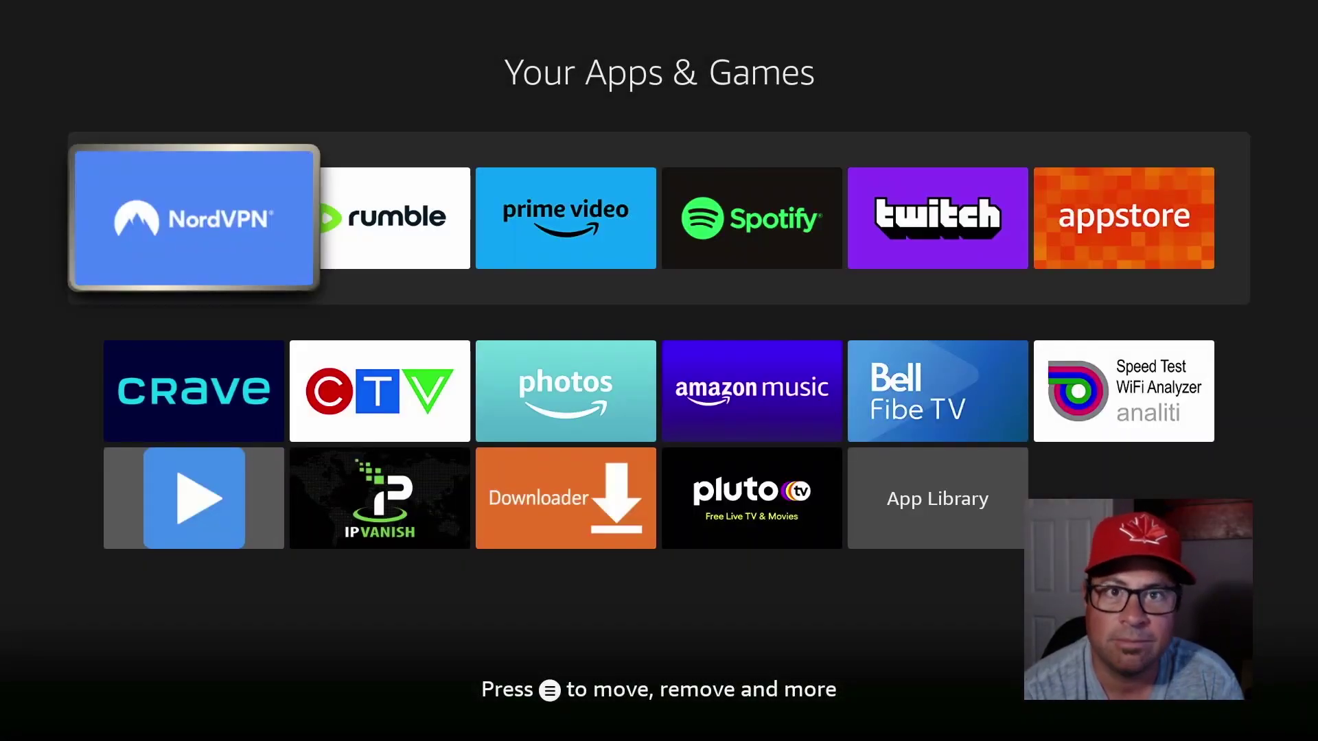
- Move the Downloader app to the front of Your Apps & Games
key(Down)
key(Right)
key(Right)
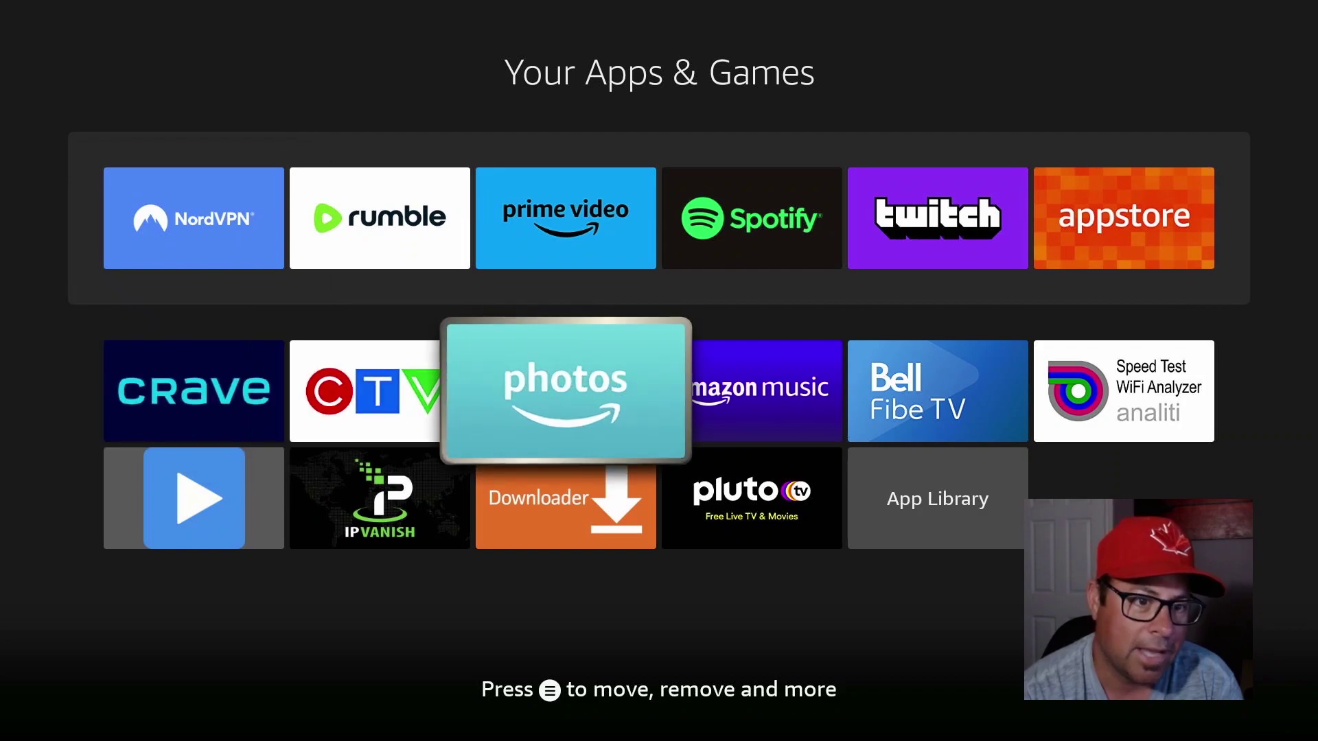
key(Down)
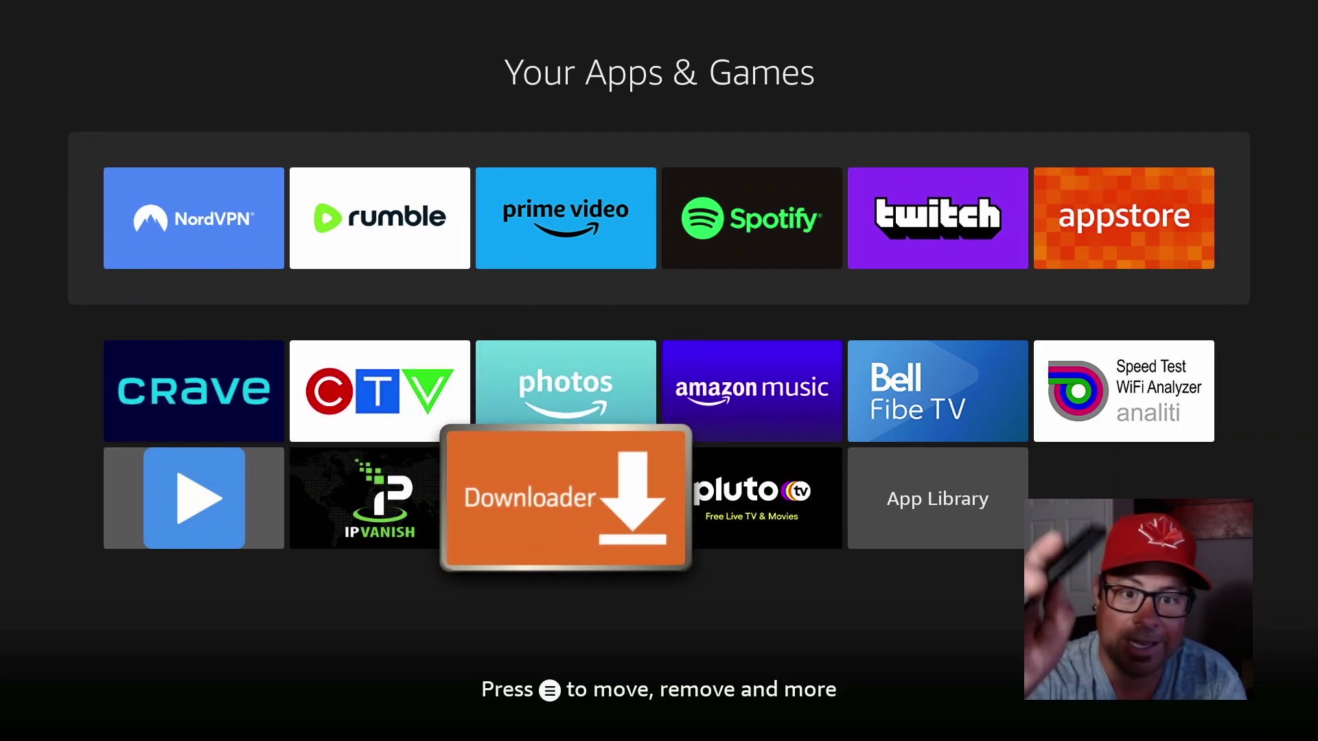
key(Menu)
key(Down)
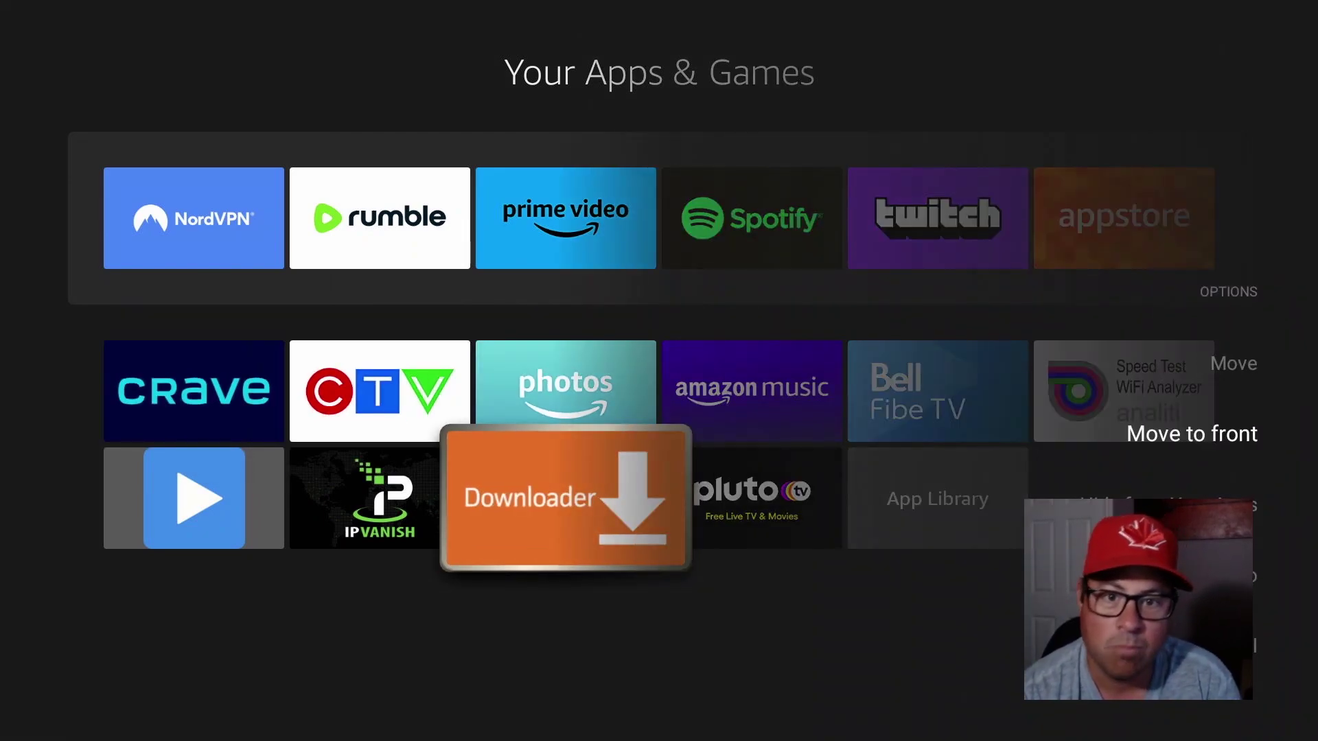
key(Return)
- Move the Pluto TV app to the front of Your Apps & Games
key(Right)
key(Right)
key(Right)
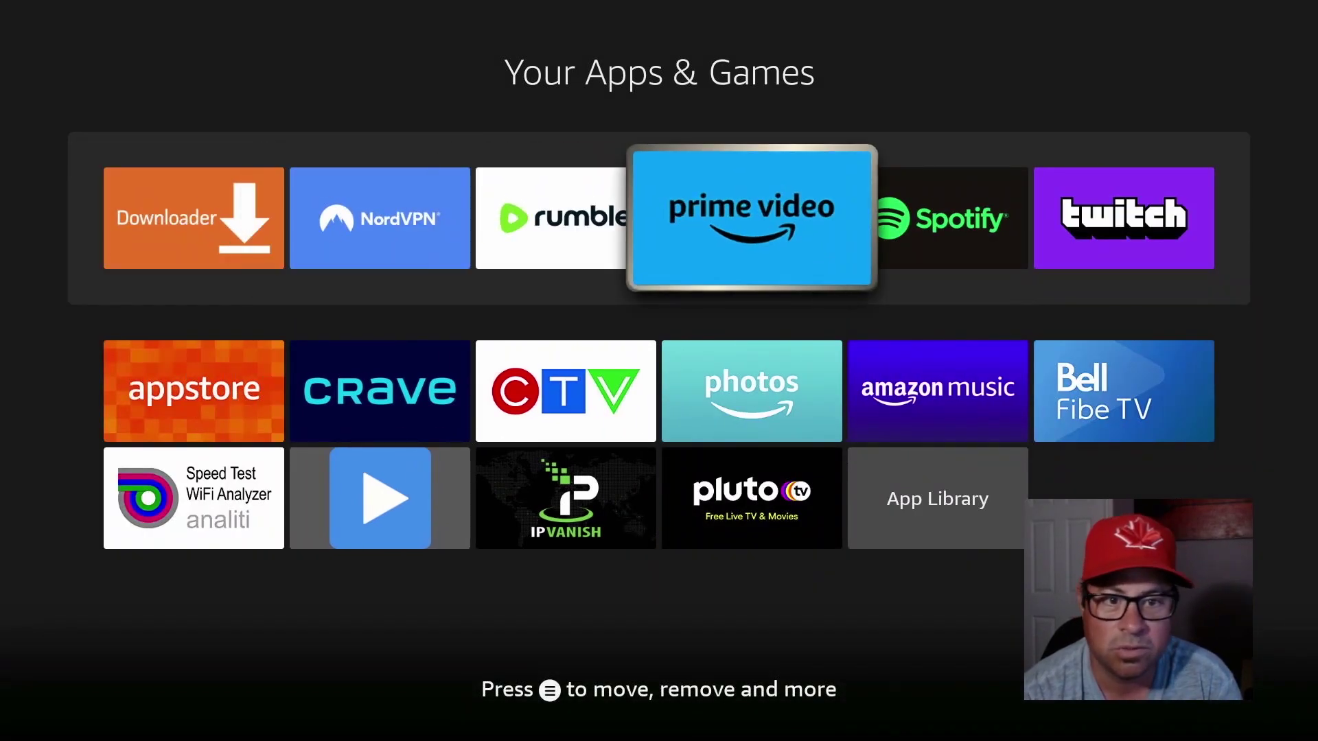
key(Down)
key(Down)
key(Menu)
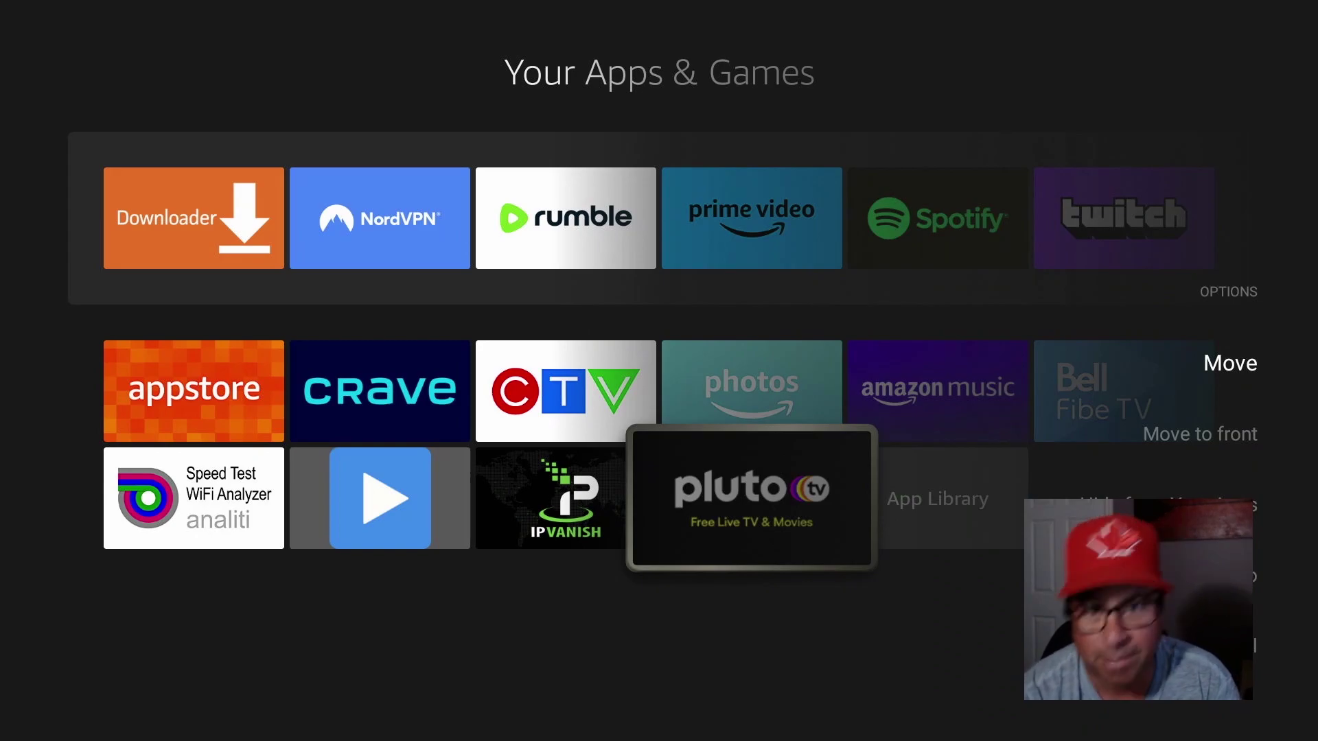
key(Down)
key(Return)
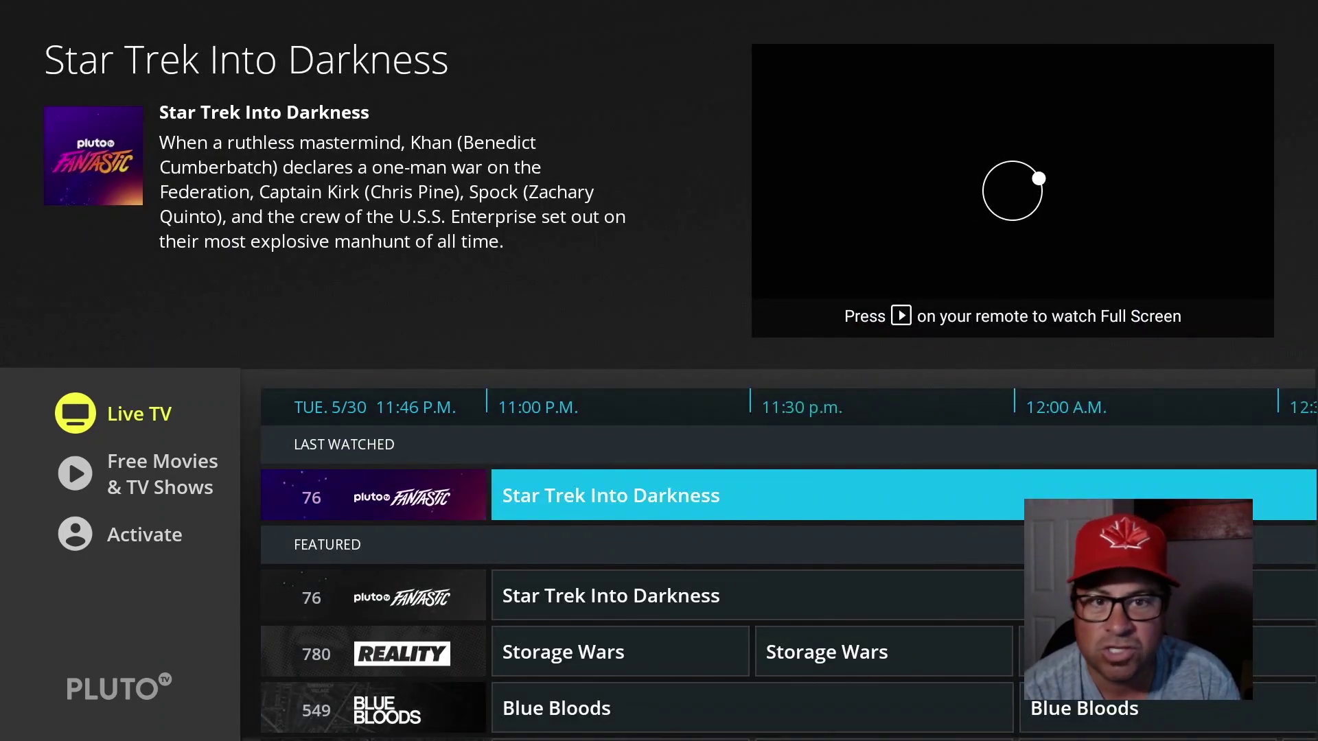
- Glance through the featured Live TV channels in Pluto TV and switch to the Free Movies & TV Shows section
key(Down)
key(Down)
key(Down)
key(Left)
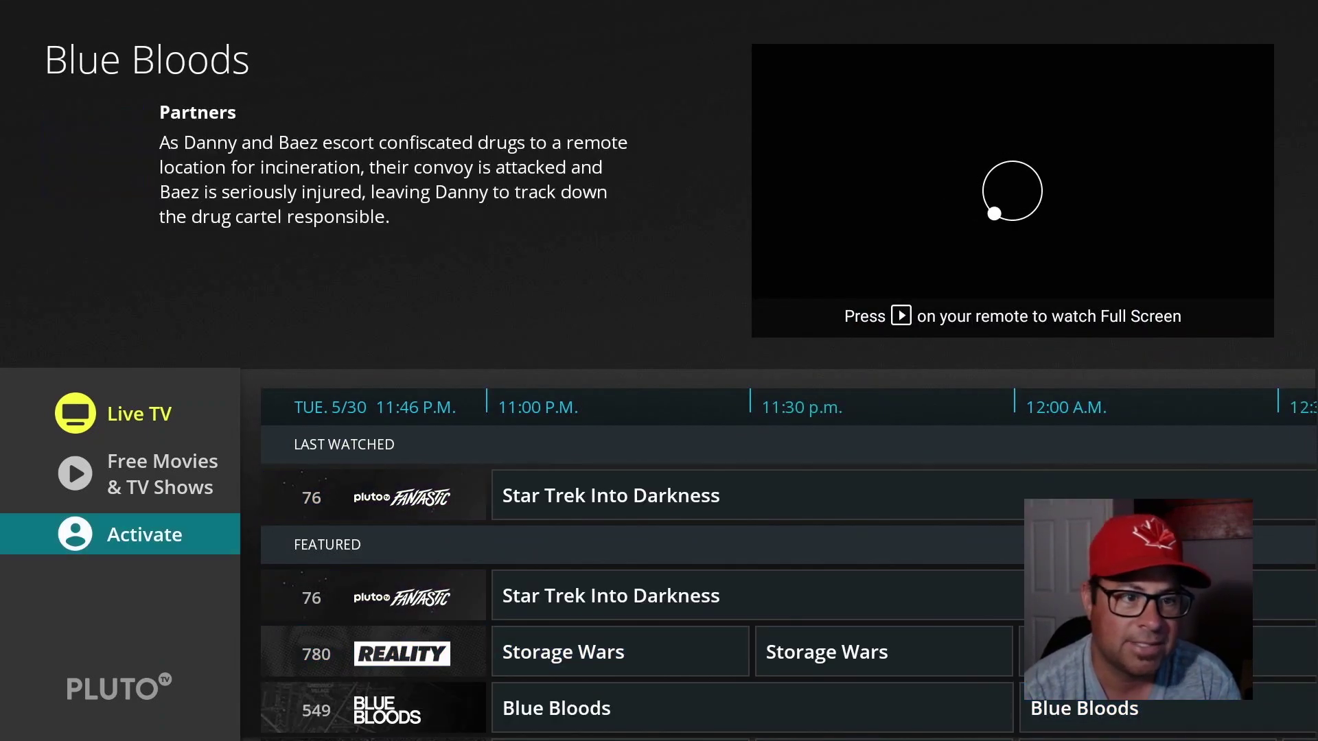
key(Up)
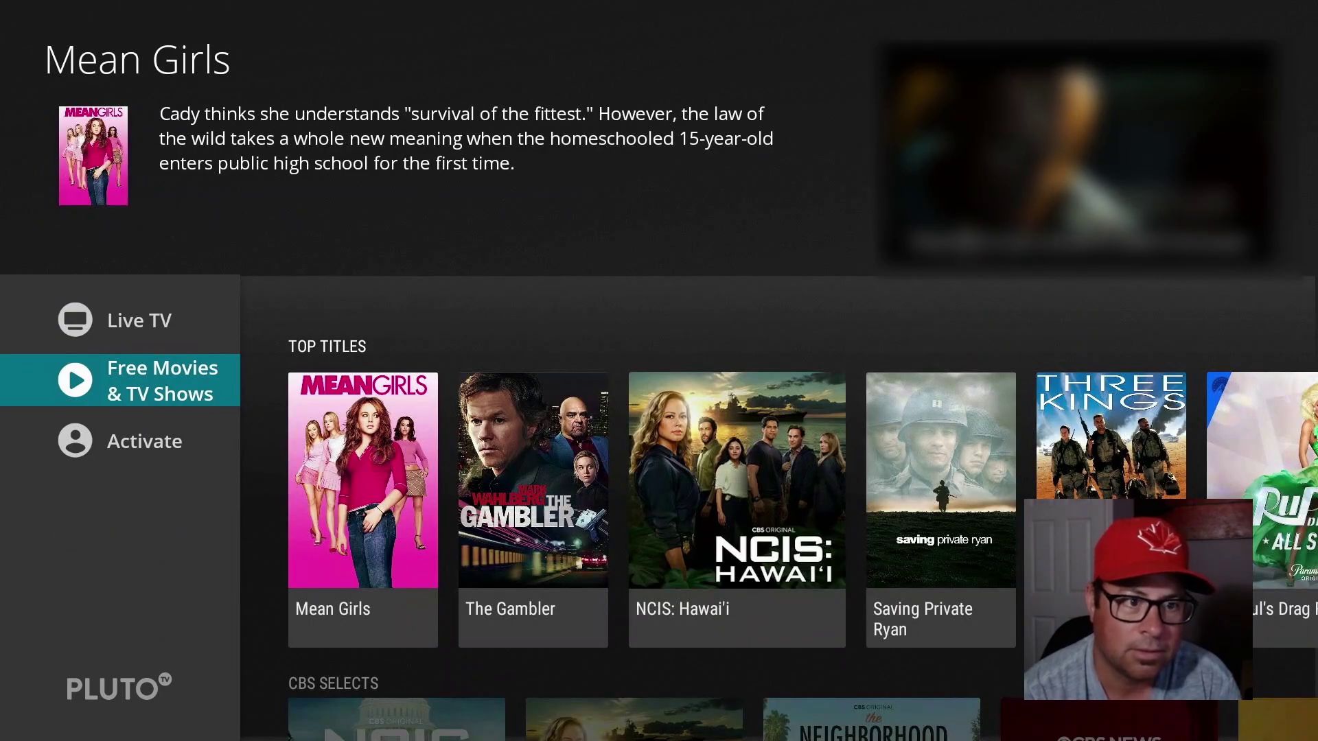
- Browse the Top Titles row of Free Movies & TV Shows from Mean Girls through Scream 3 and select Scream 3
key(Right)
key(Right)
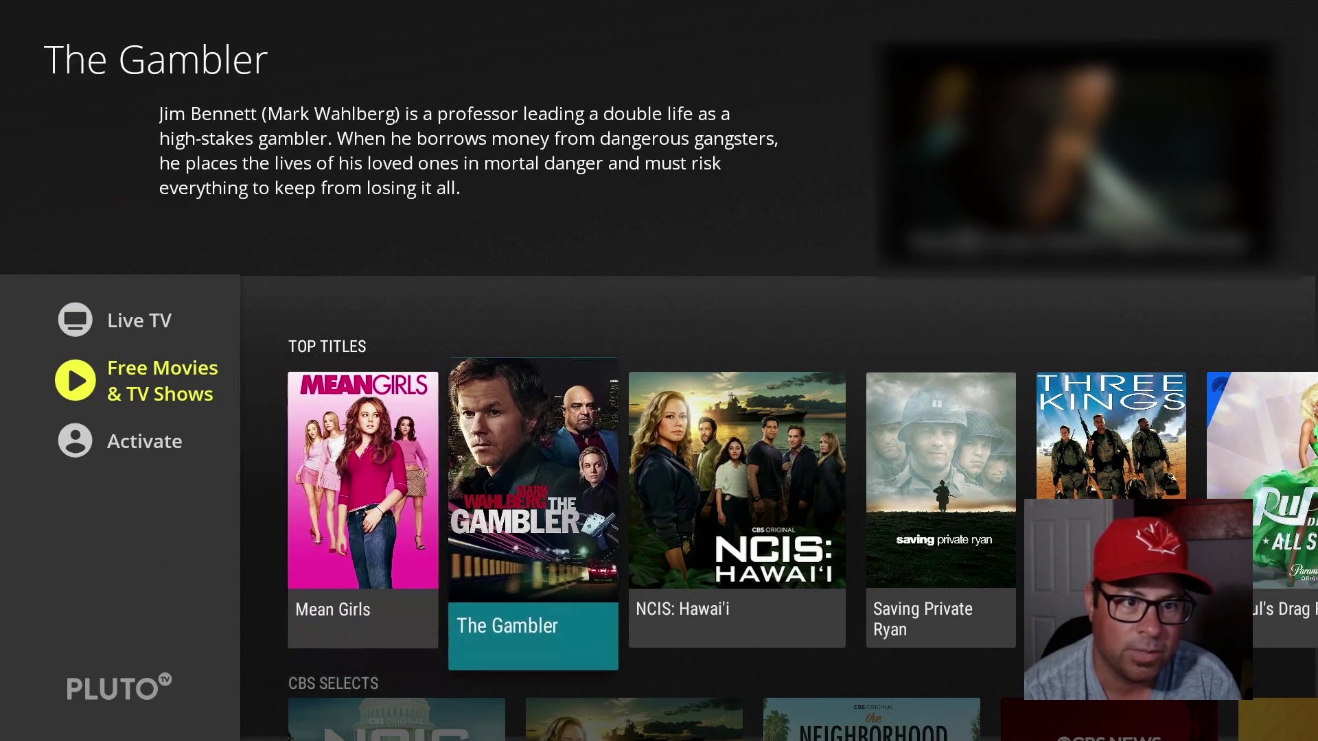
key(Right)
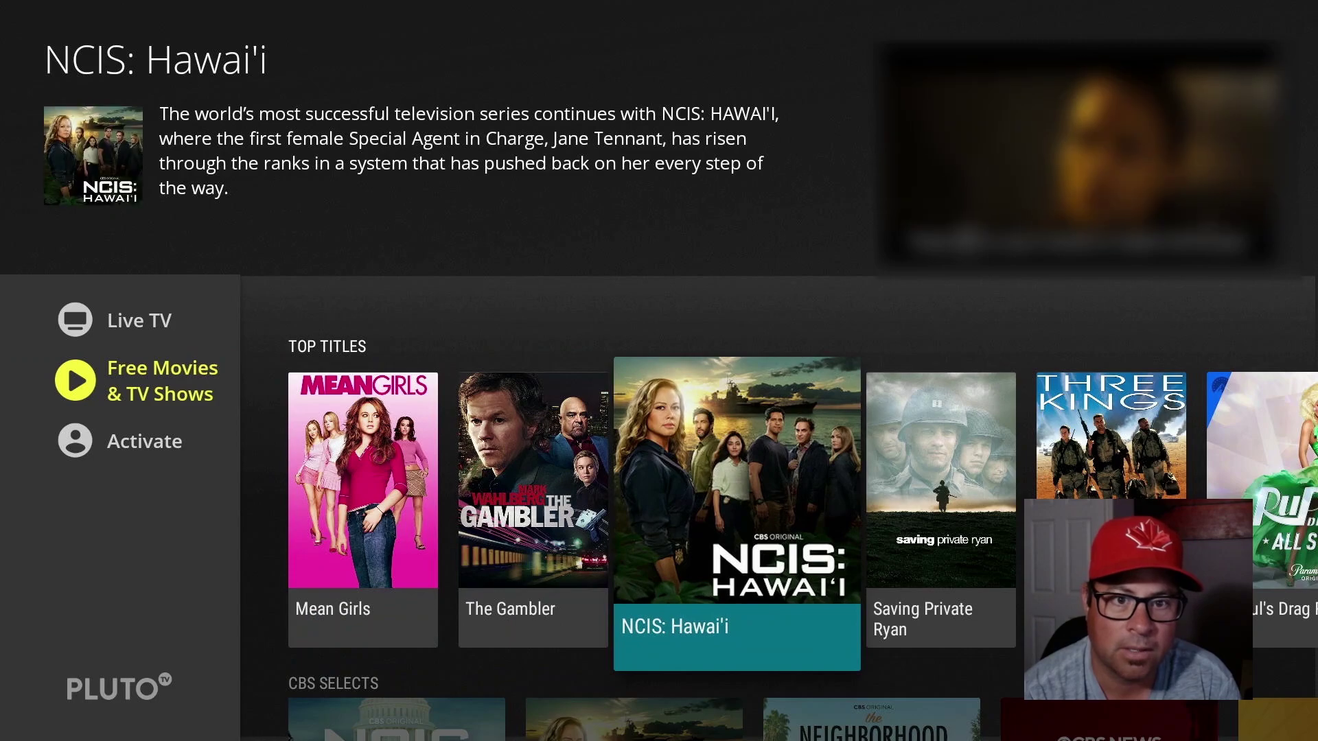
key(Right)
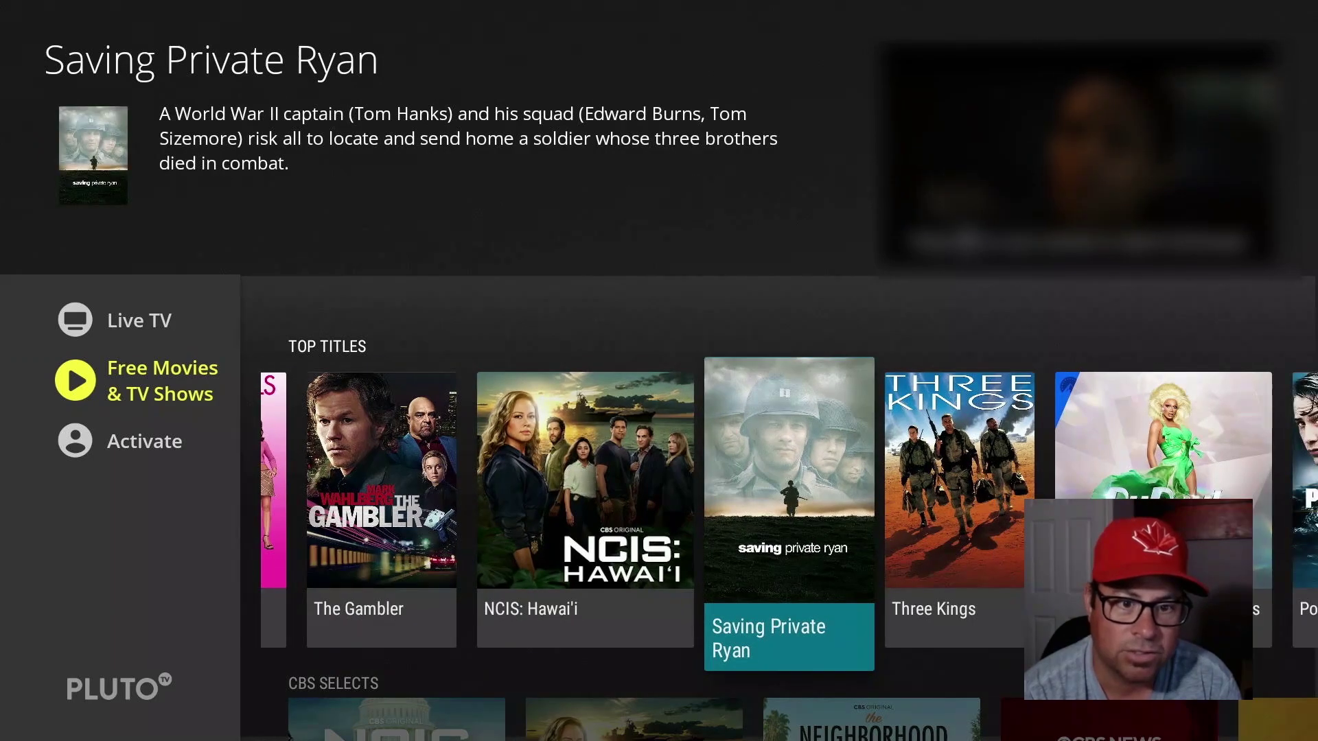
key(Right)
key(Right)
key(Right)
key(Right)
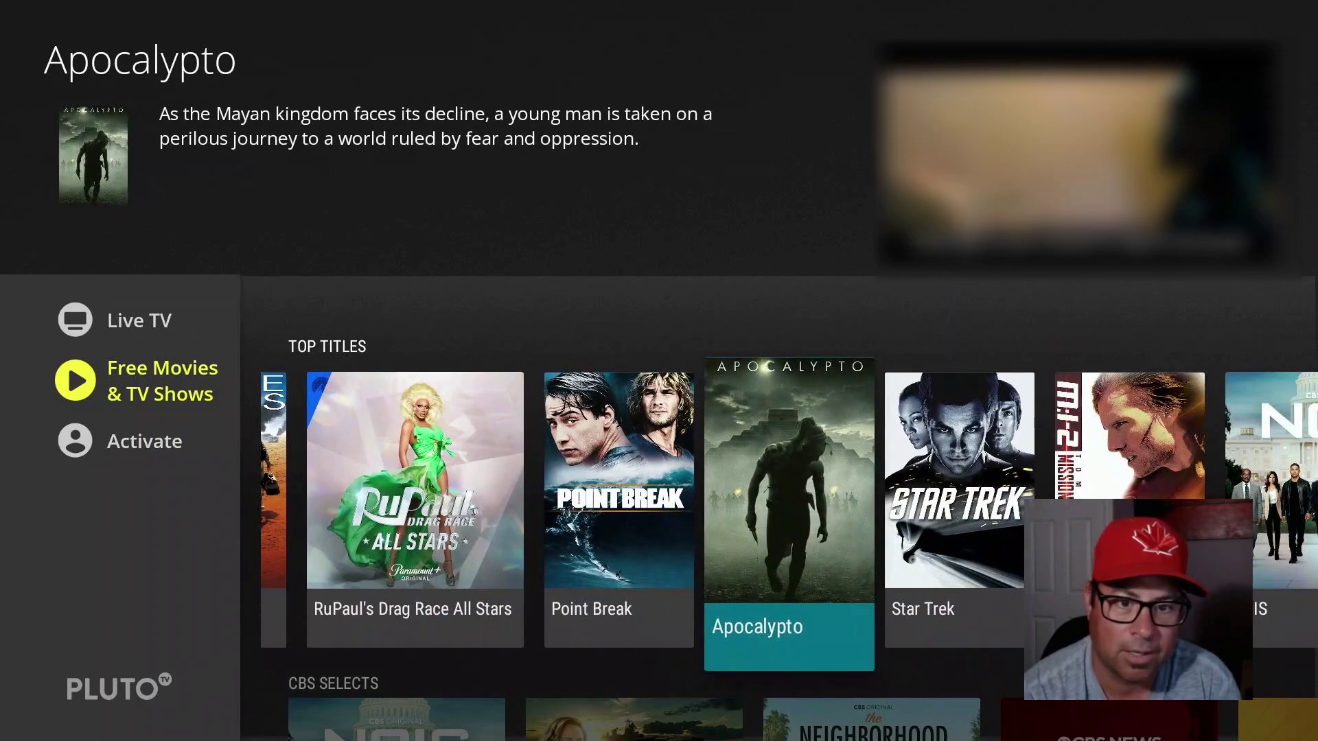
key(Right)
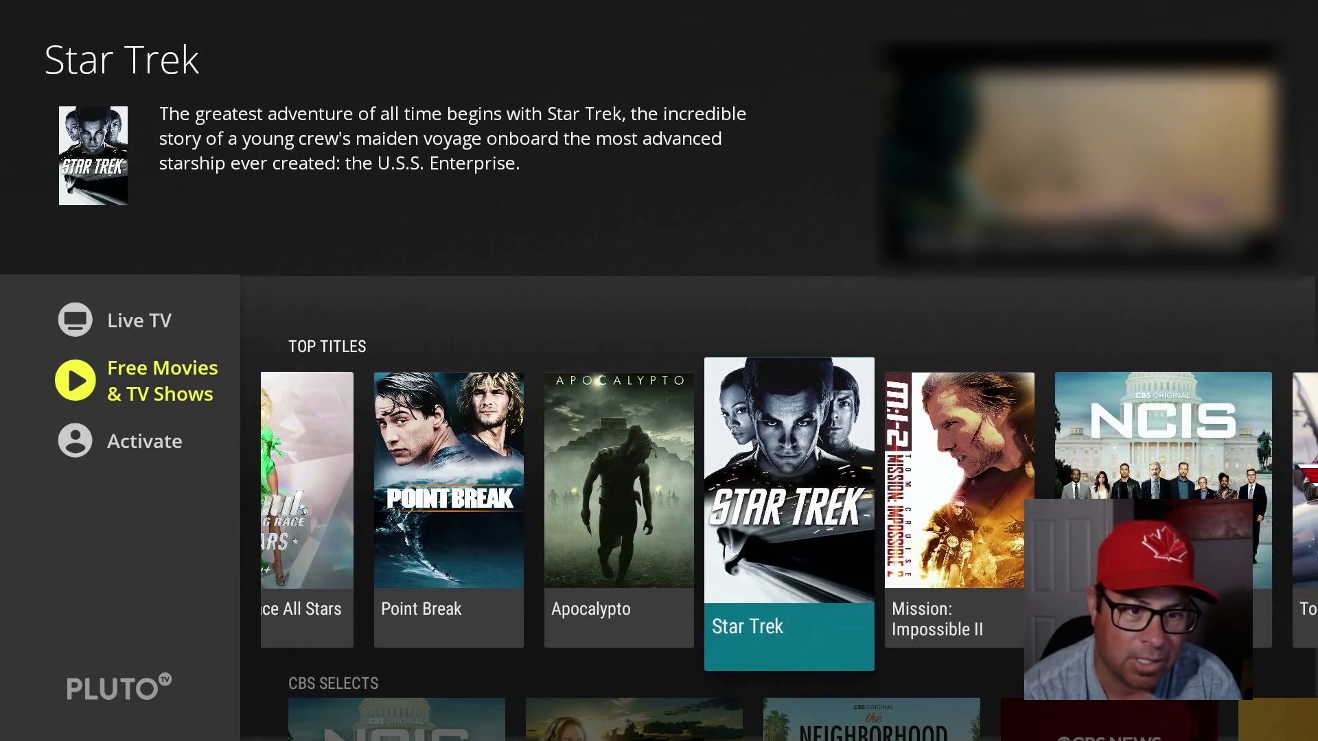
key(Right)
key(Right)
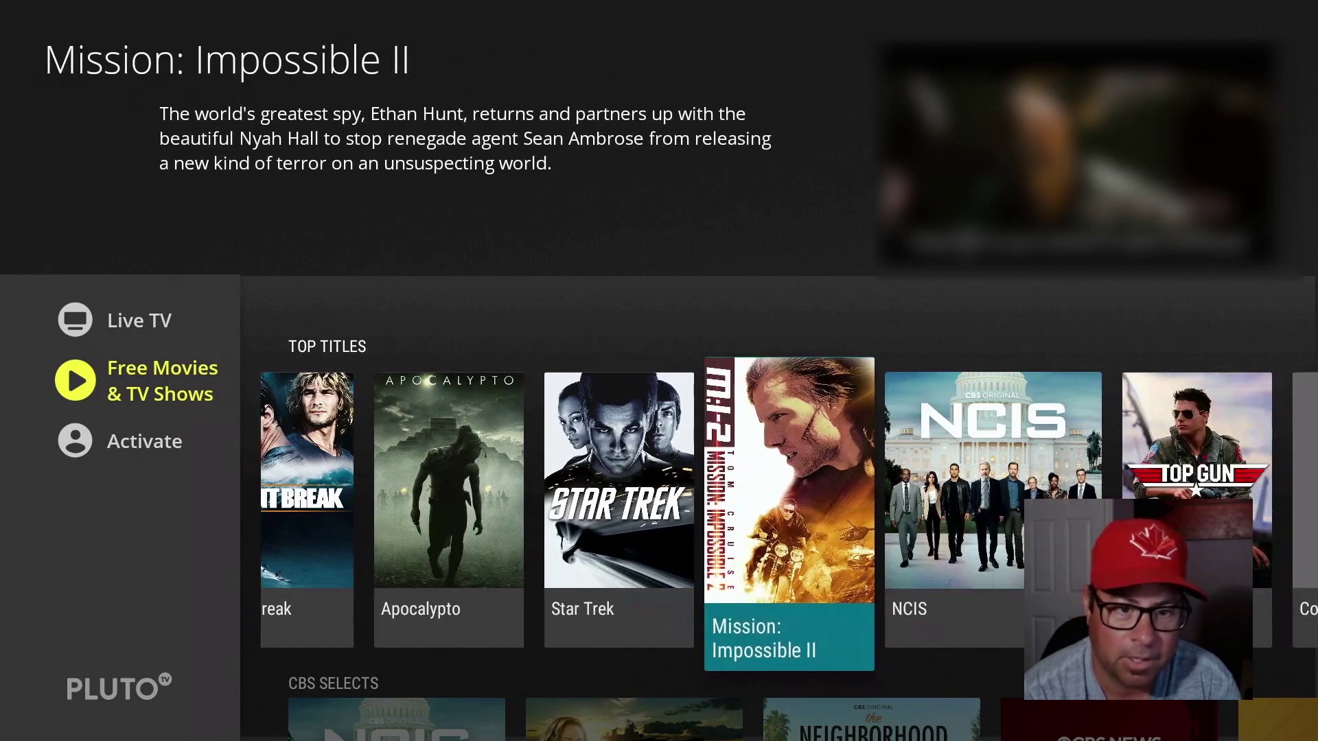
key(Right)
key(Right)
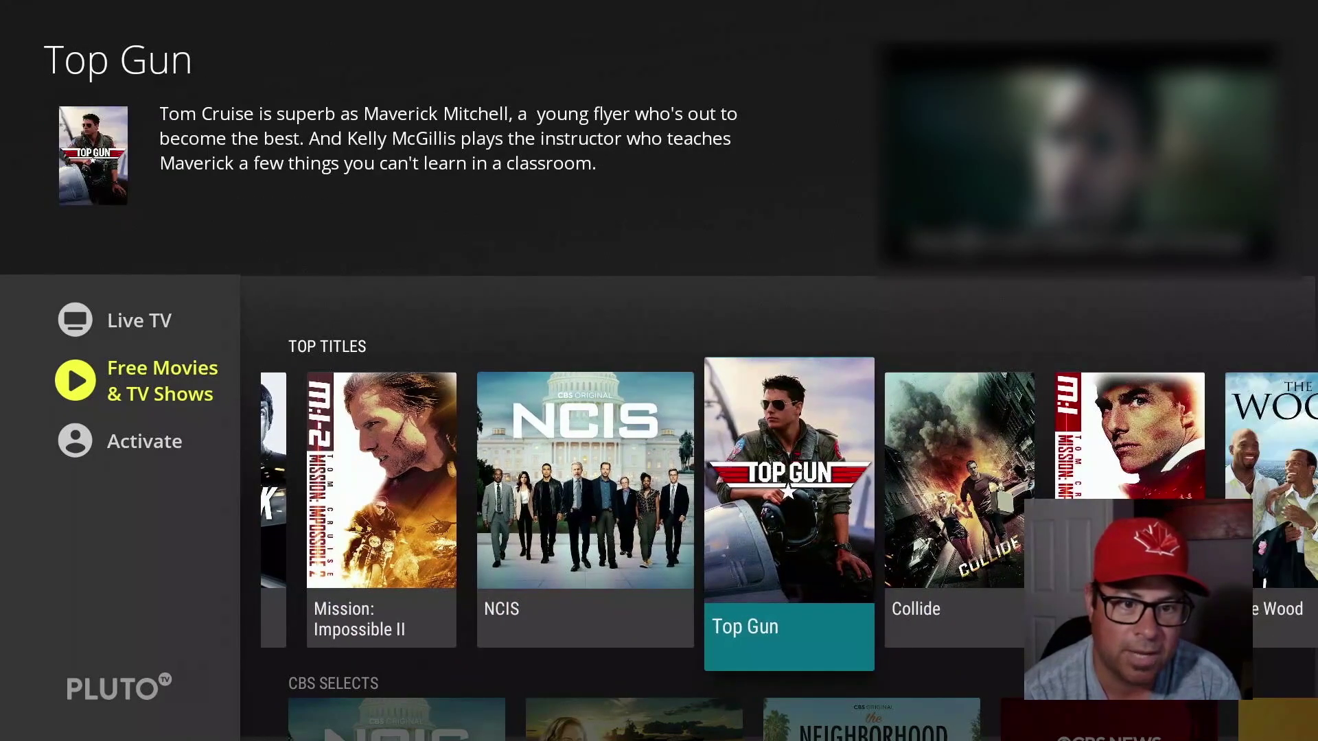
key(Right)
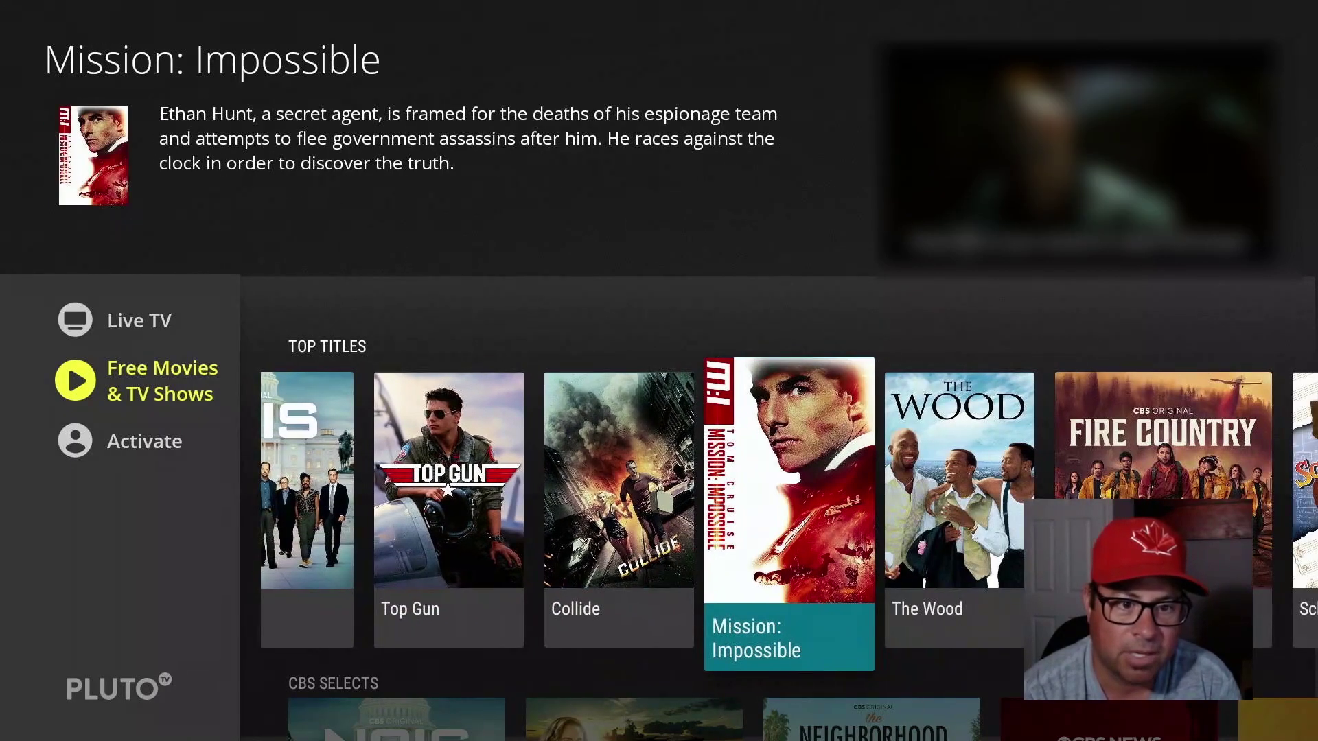
key(Right)
key(Right)
key(Right)
key(Right)
key(Right)
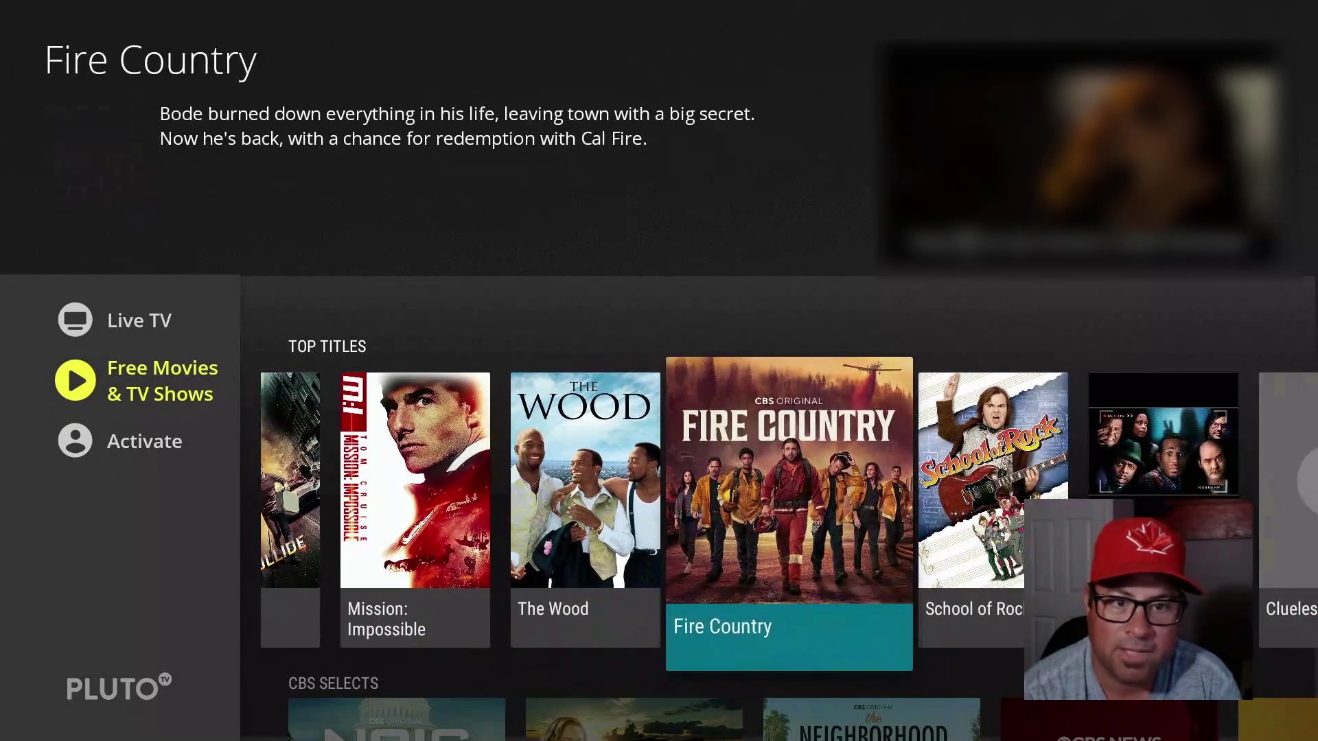
key(Right)
key(Right)
key(Right)
key(Right)
key(Right)
key(Right)
key(Right)
key(Right)
key(Right)
key(Right)
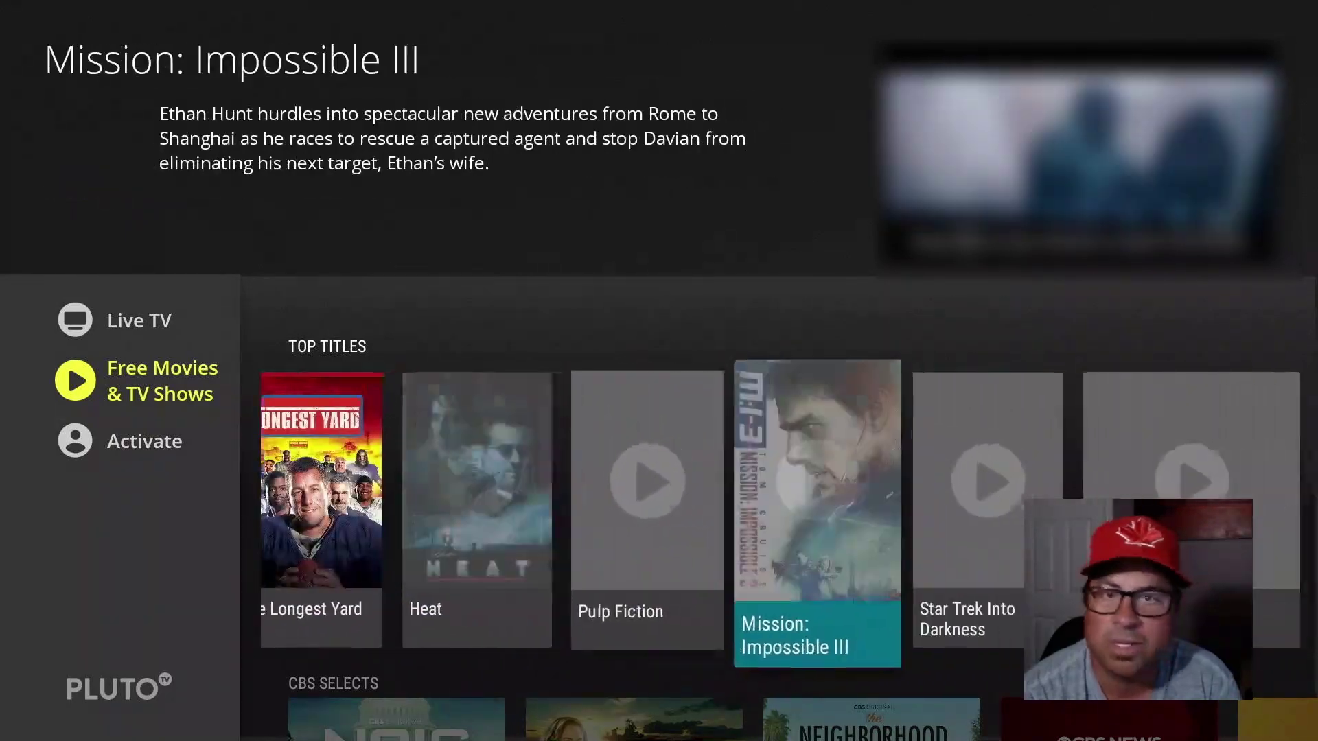
key(Right)
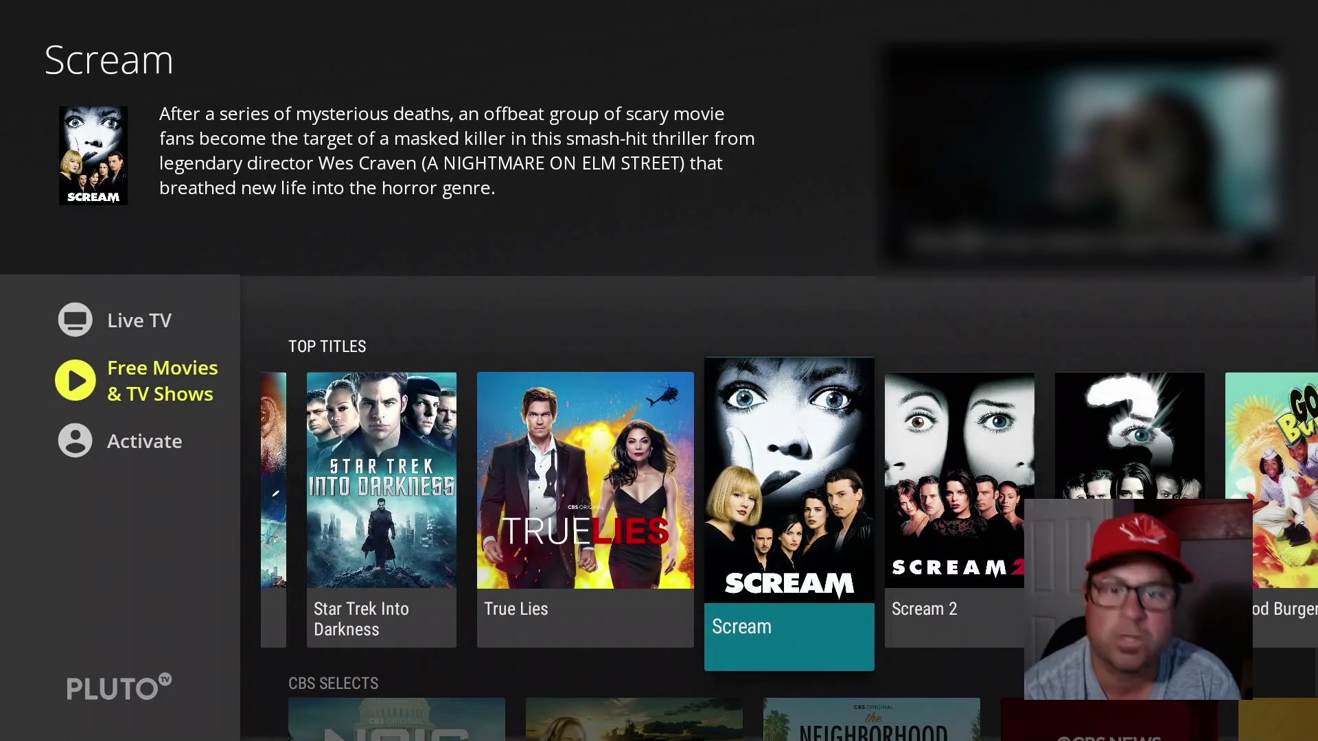
key(Right)
key(Right)
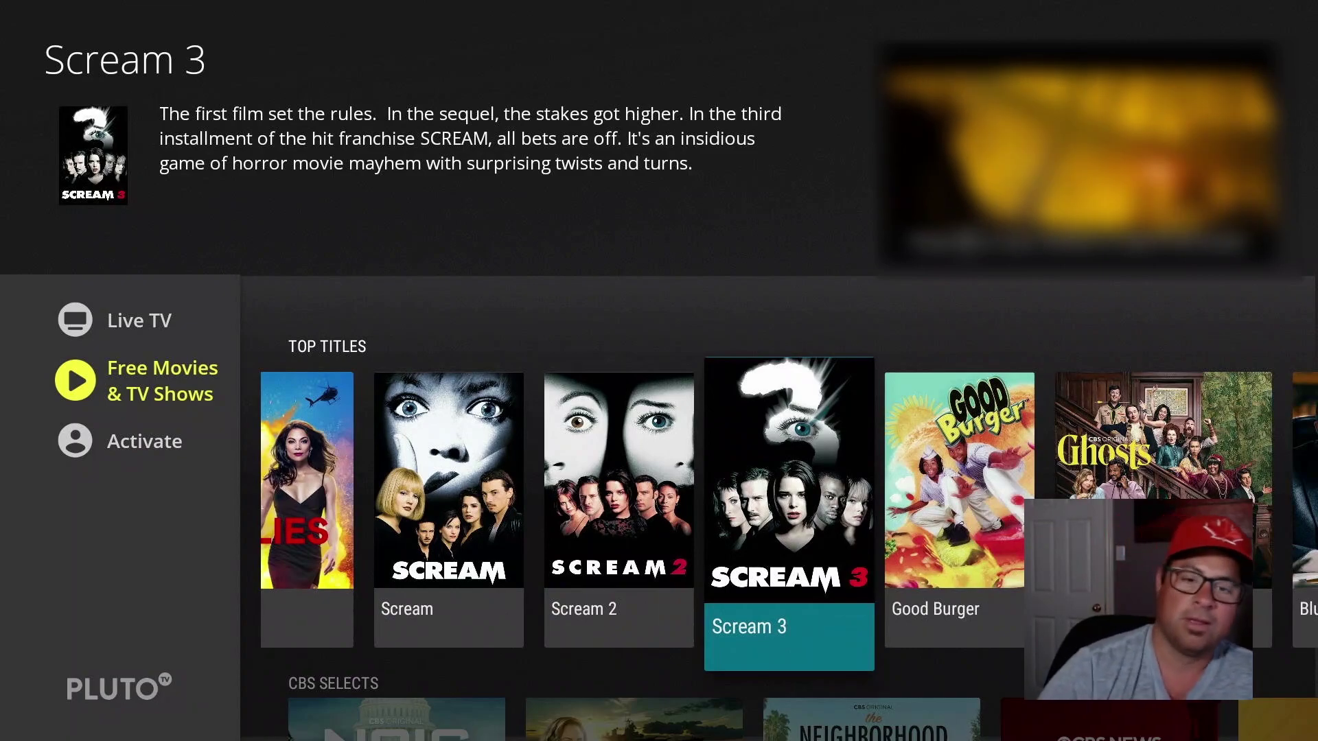
key(Return)
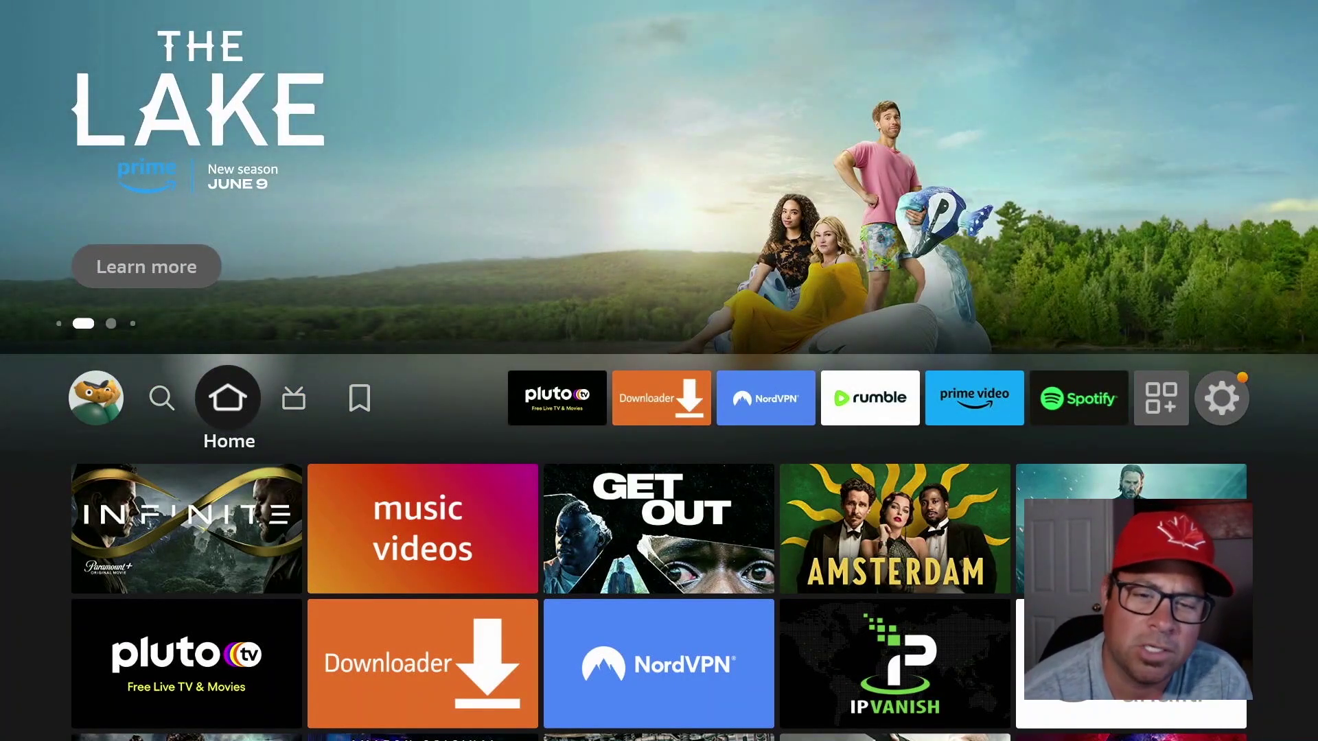
key(Right)
key(Right)
key(Right)
key(Right)
key(Right)
key(Right)
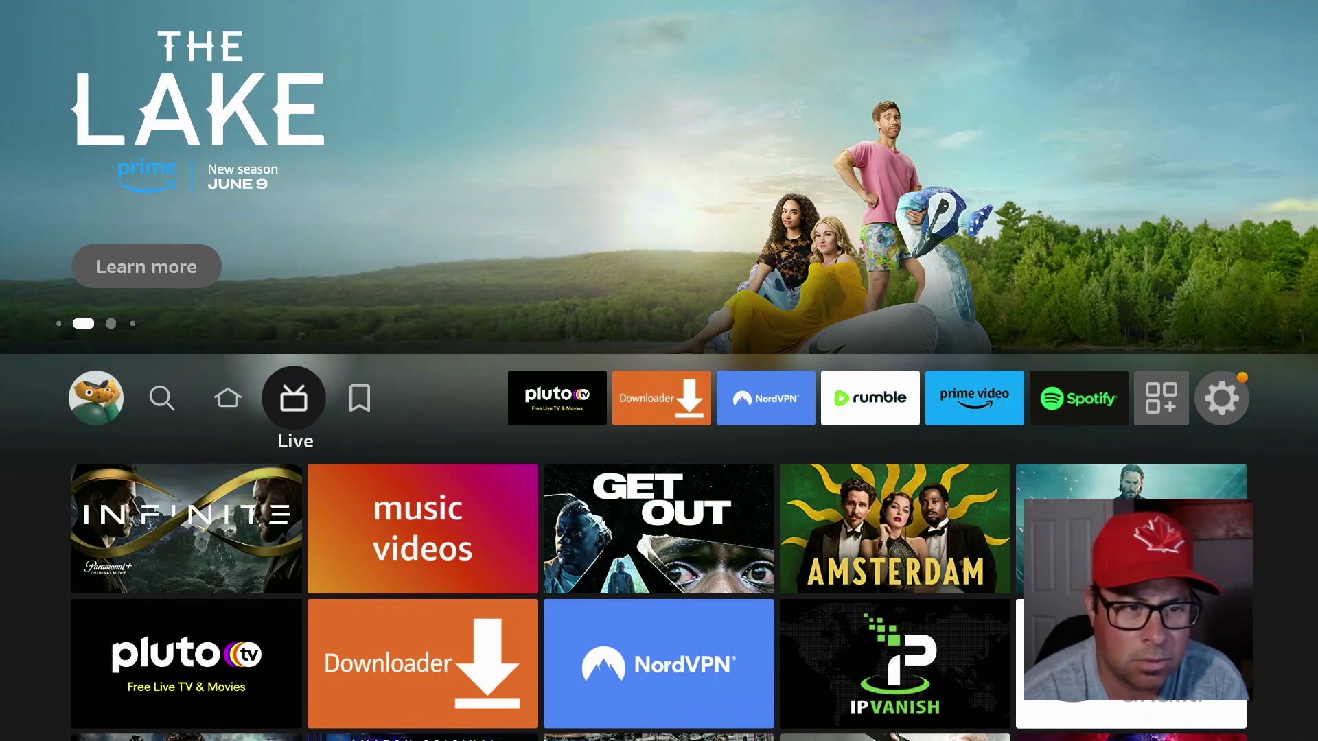
key(Right)
key(Right)
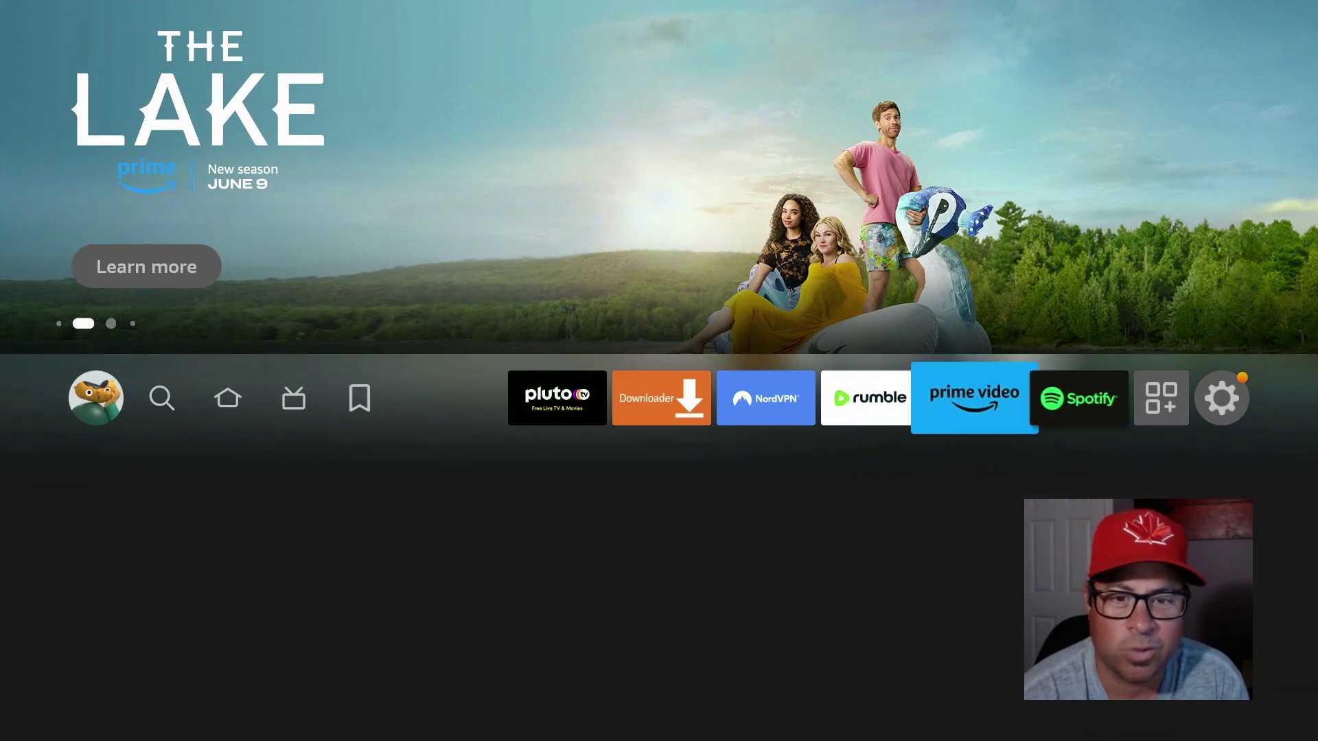
- Go to the Find page and open its Search field for text entry
key(Left)
key(Left)
key(Left)
key(Left)
key(Left)
key(Left)
key(Left)
key(Left)
key(Left)
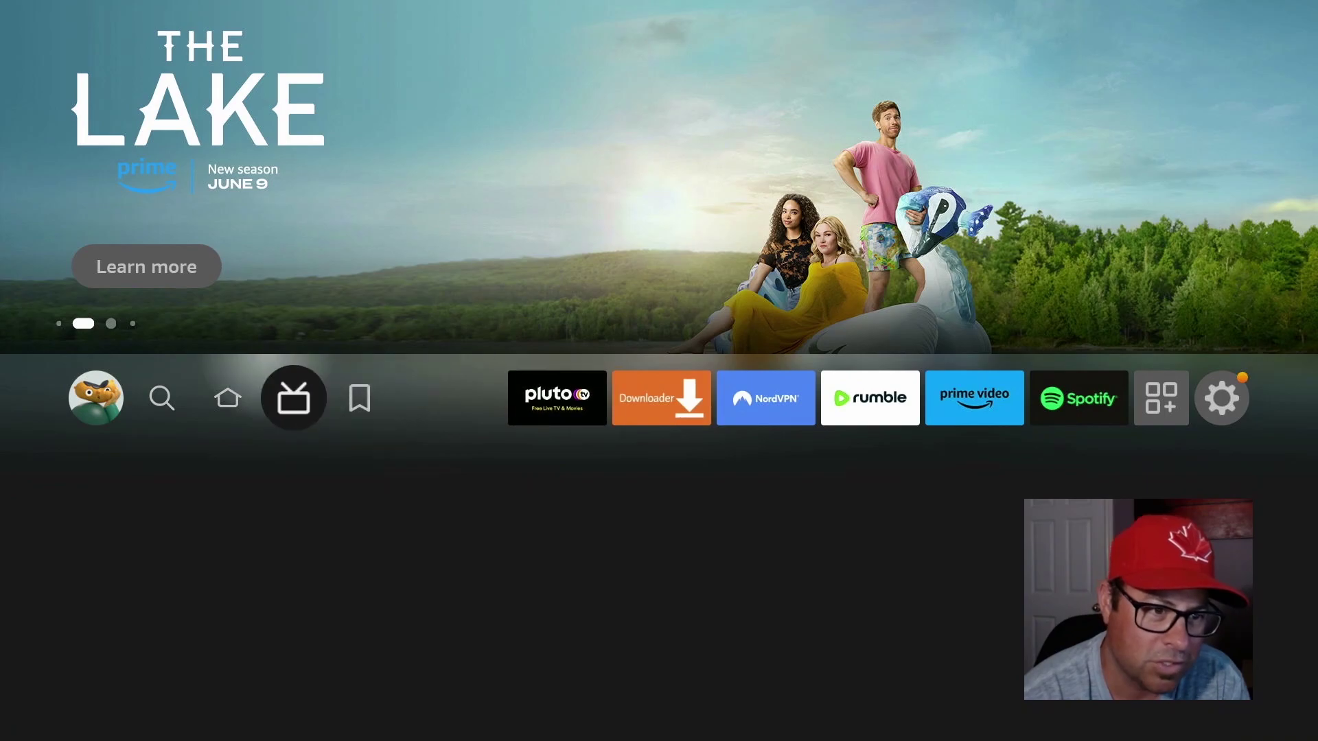
key(Down)
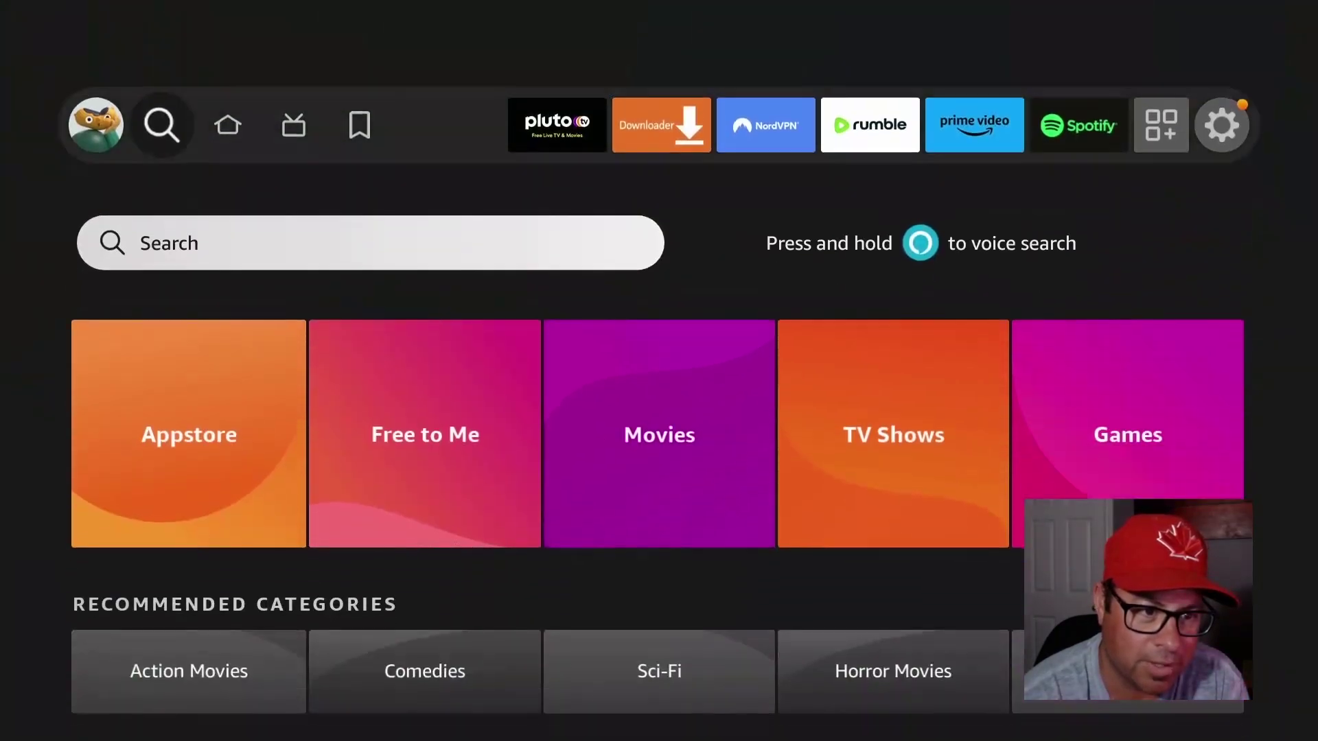
key(Return)
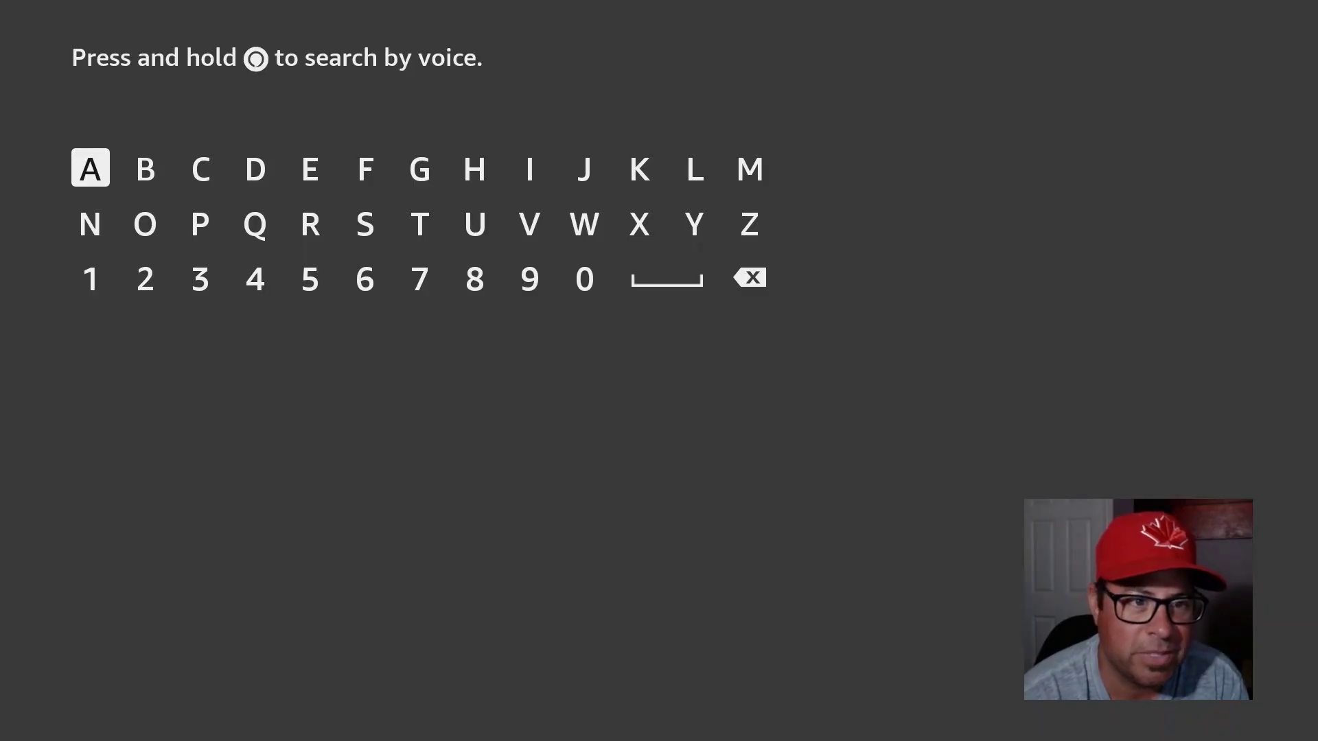
- Enter "Sp" as the first letters of the search term
key(Right)
key(Right)
key(Down)
key(Right)
key(Right)
key(Right)
key(Return)
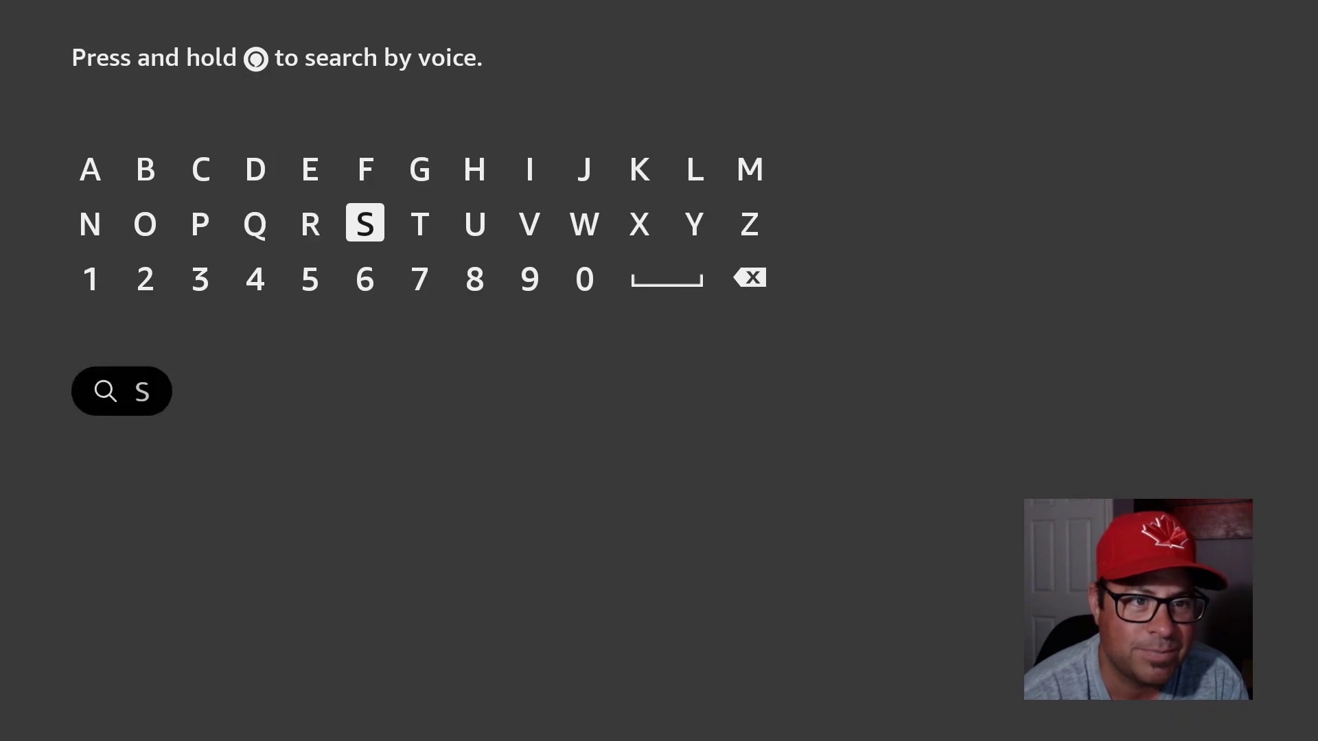
key(Left)
key(Left)
key(Left)
key(Return)
- Extend the search term to "Speed" and search for the Speedtest By Ookla suggestion
key(Right)
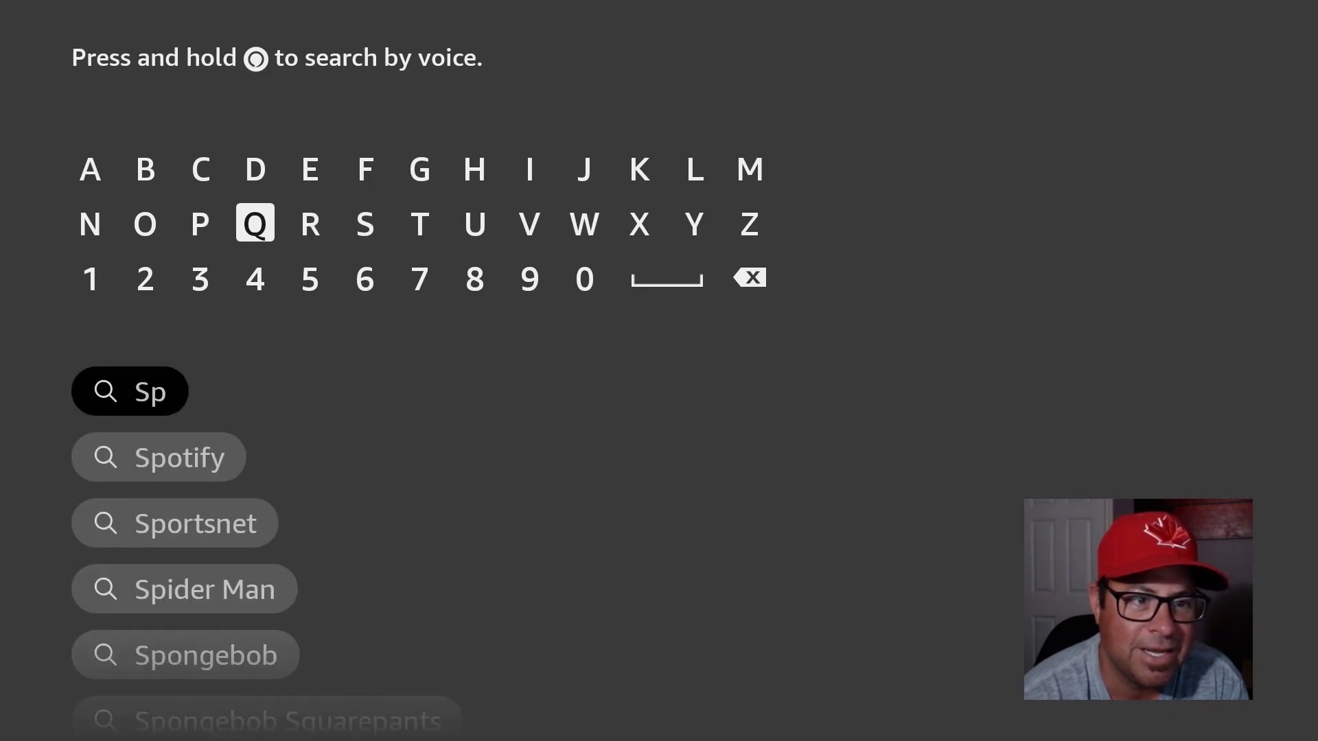
key(Right)
key(Up)
key(Return)
key(Return)
key(Left)
key(Return)
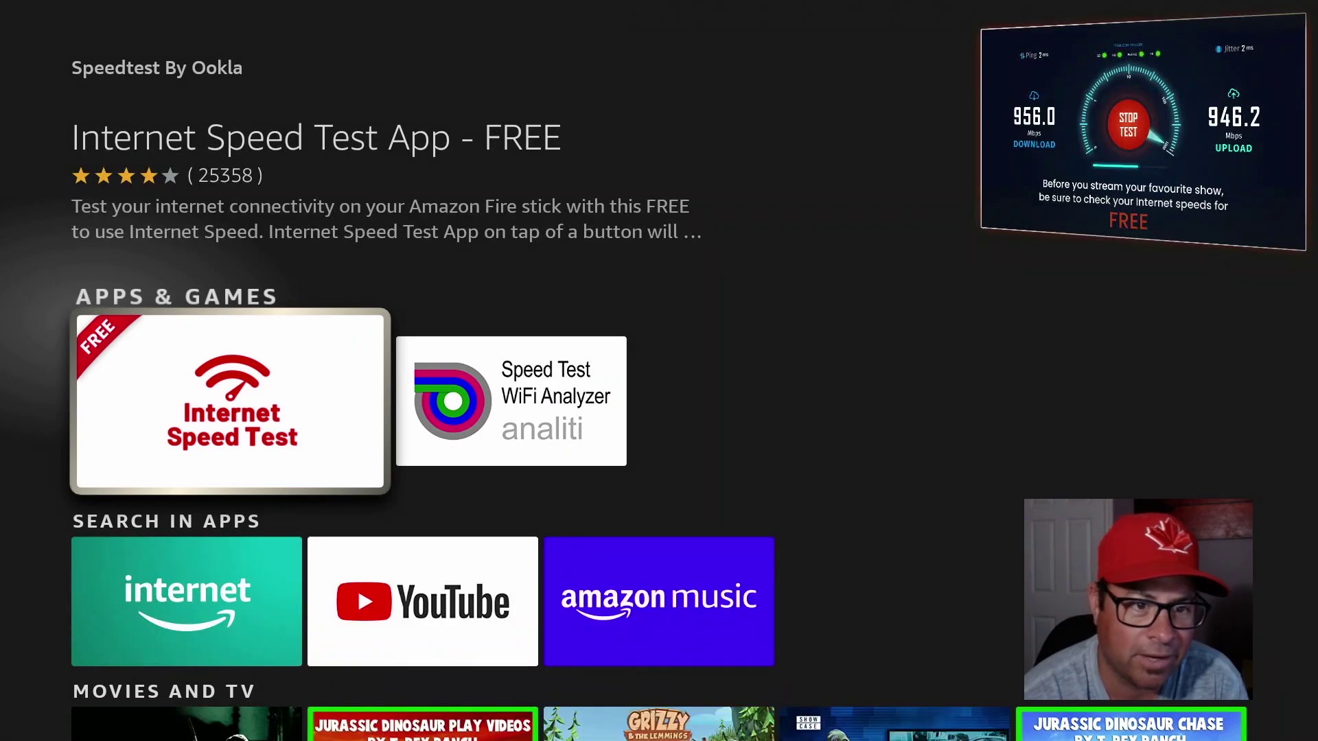
- Open the analiti Speed Test WiFi Analyzer app, run its Quick Test and return to the home screen
key(Right)
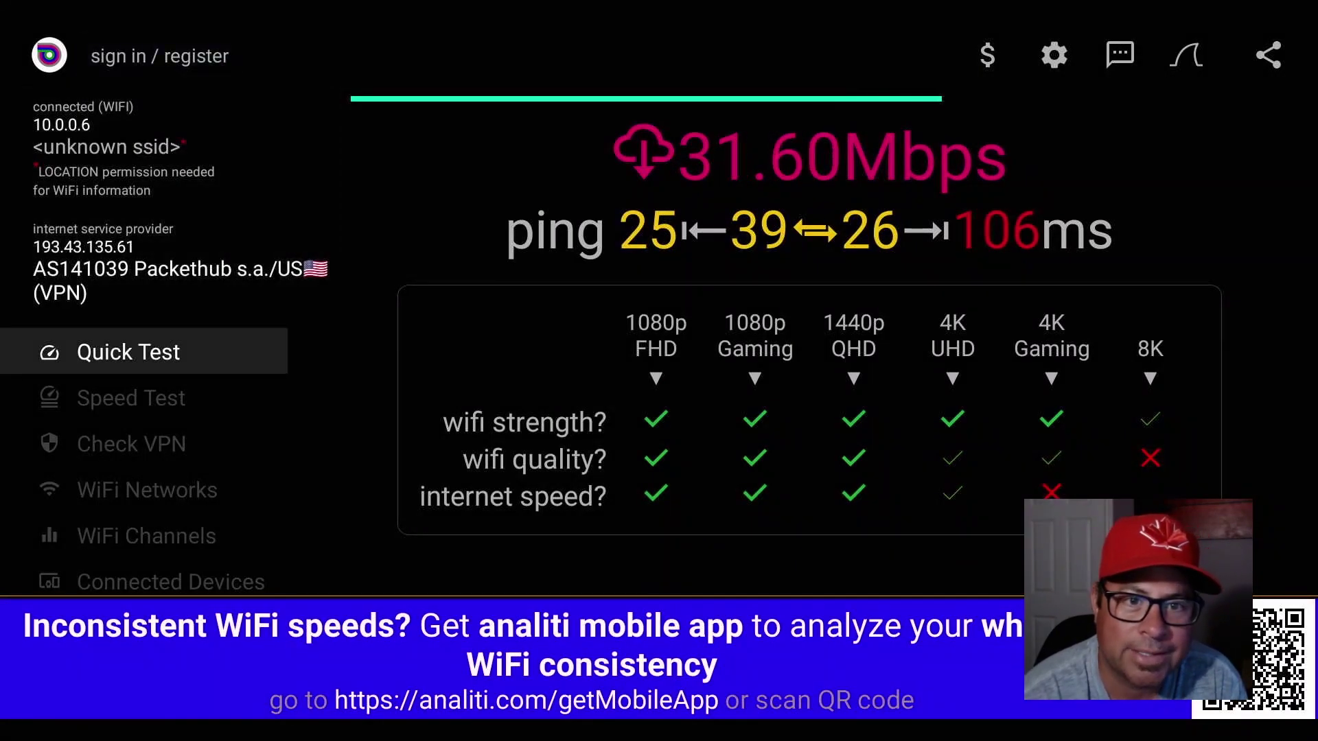
key(Return)
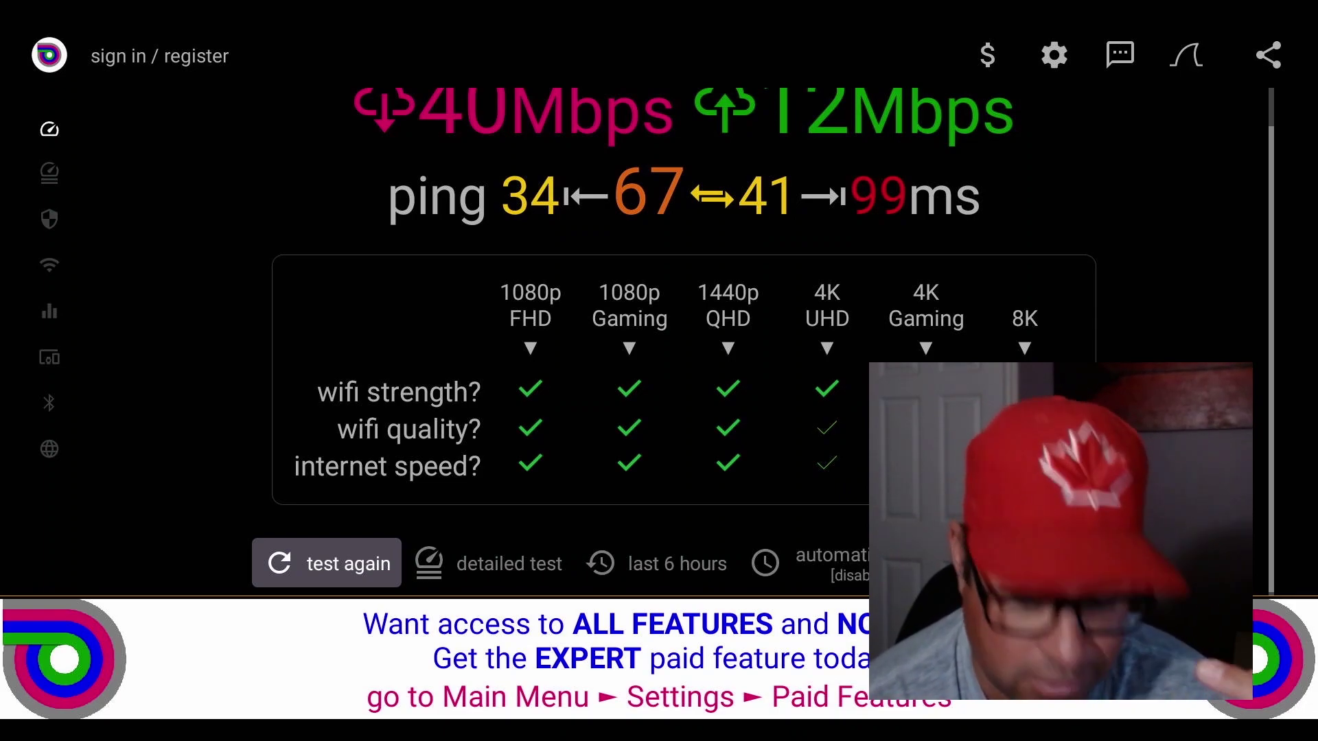
key(Escape)
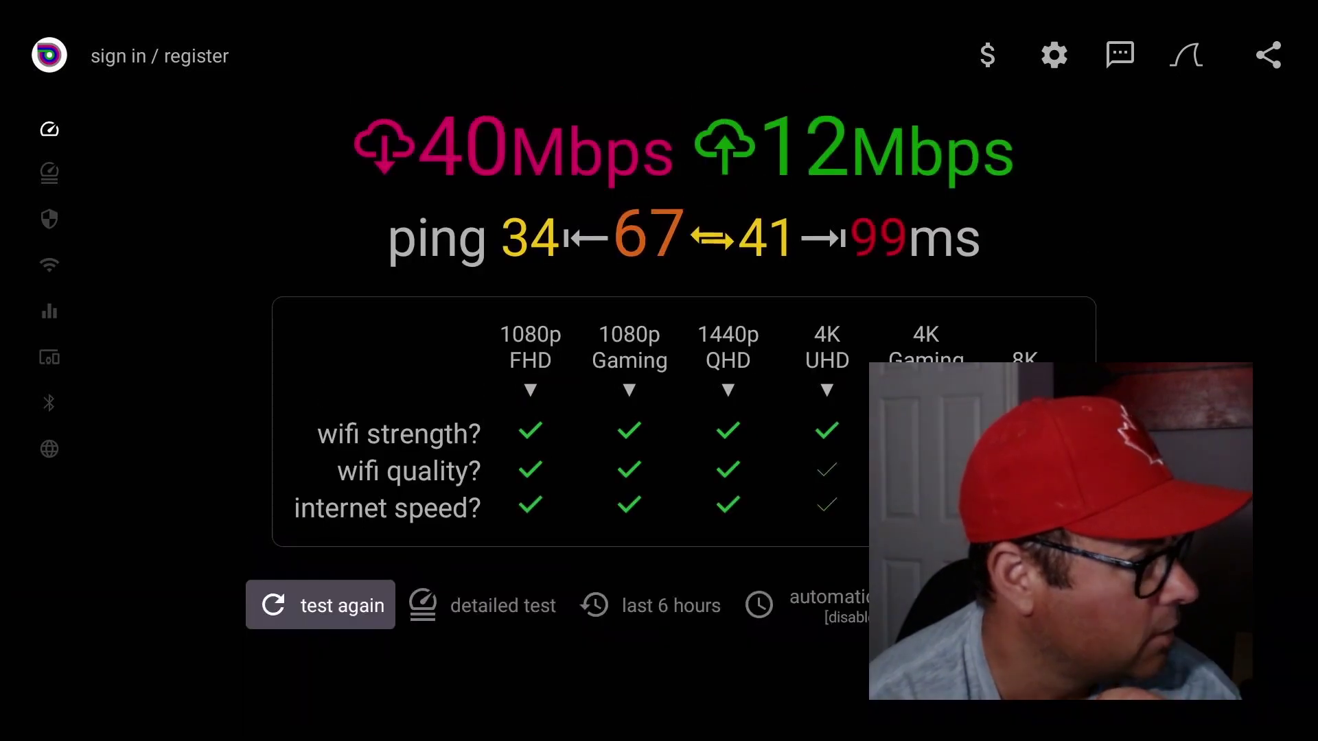
key(Home)
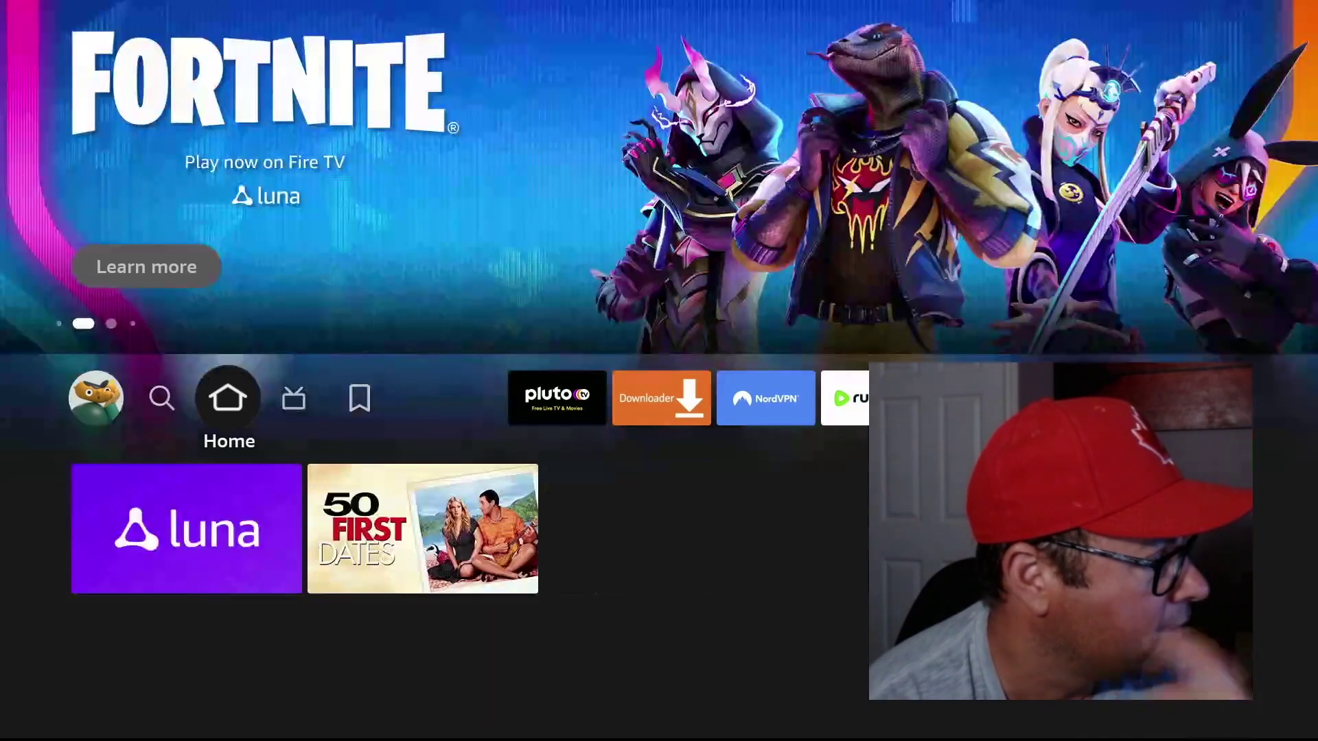
- Open the Search field on the Find page again for a new search
key(Right)
key(Left)
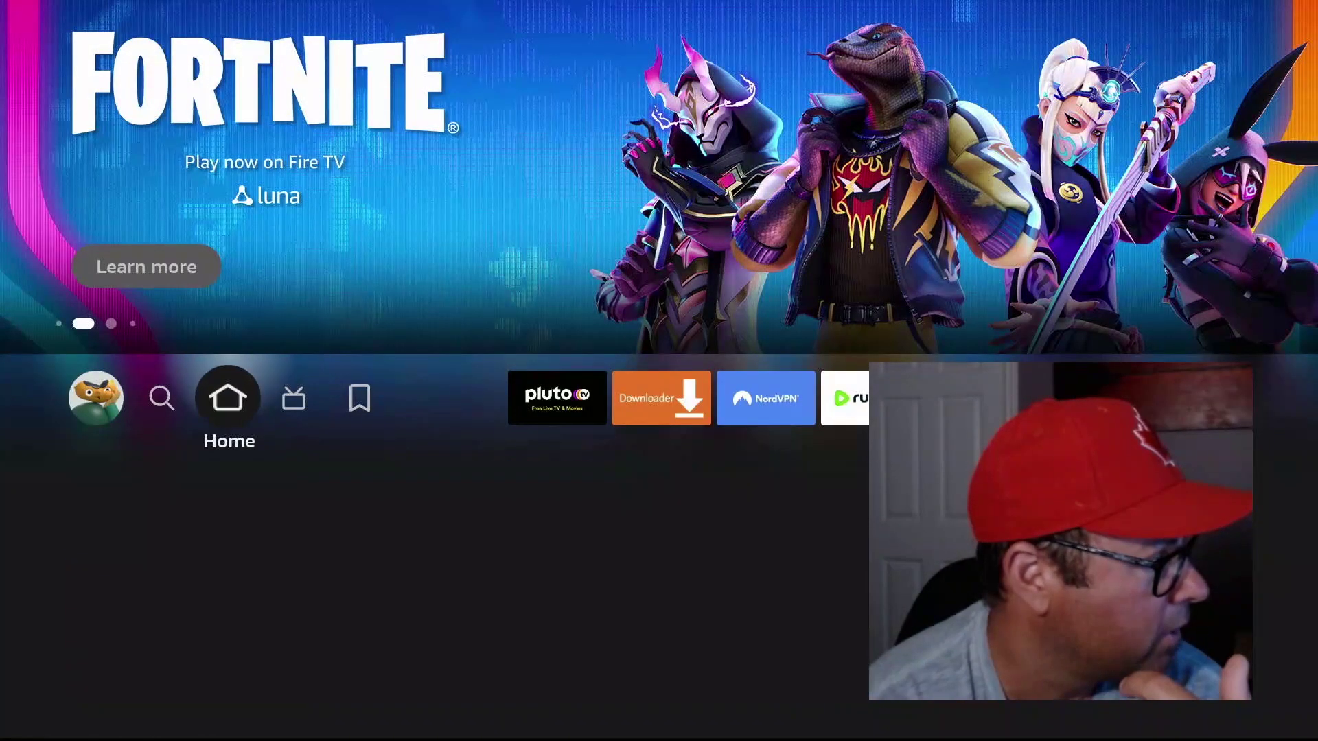
key(Left)
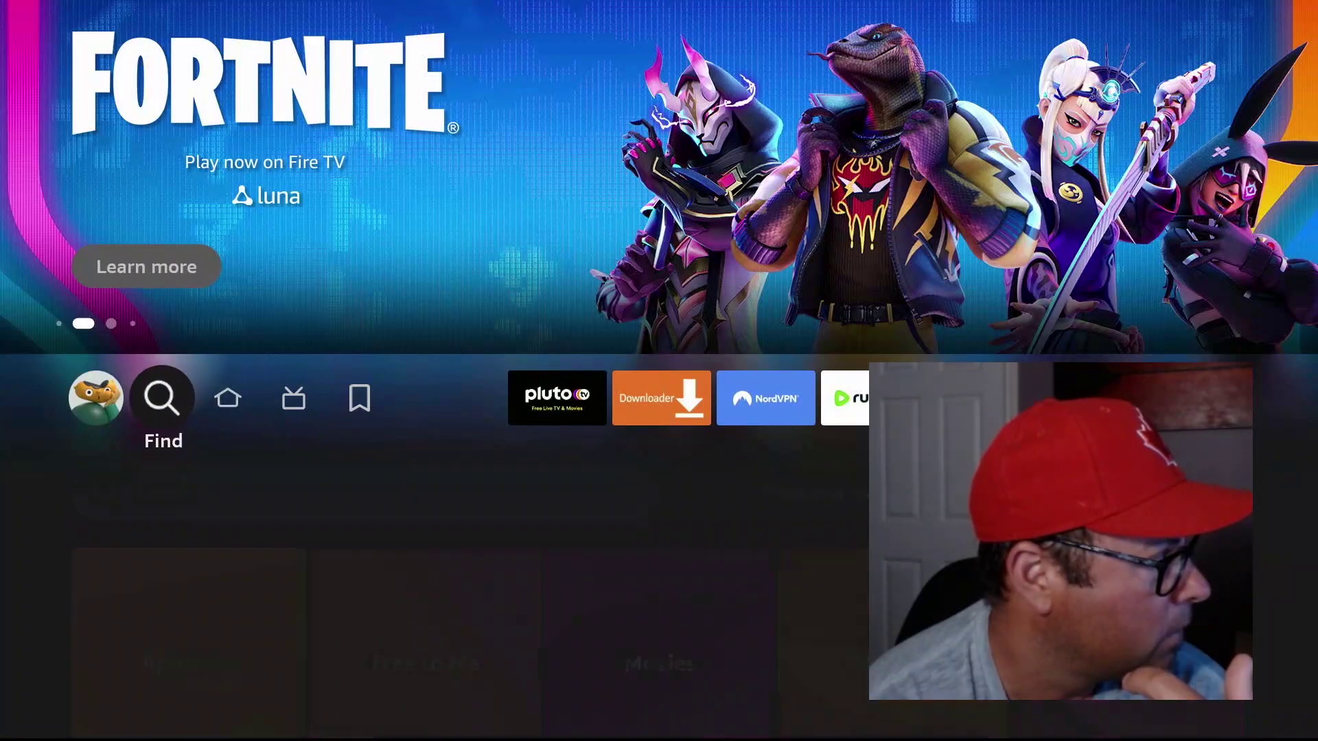
key(Return)
key(Down)
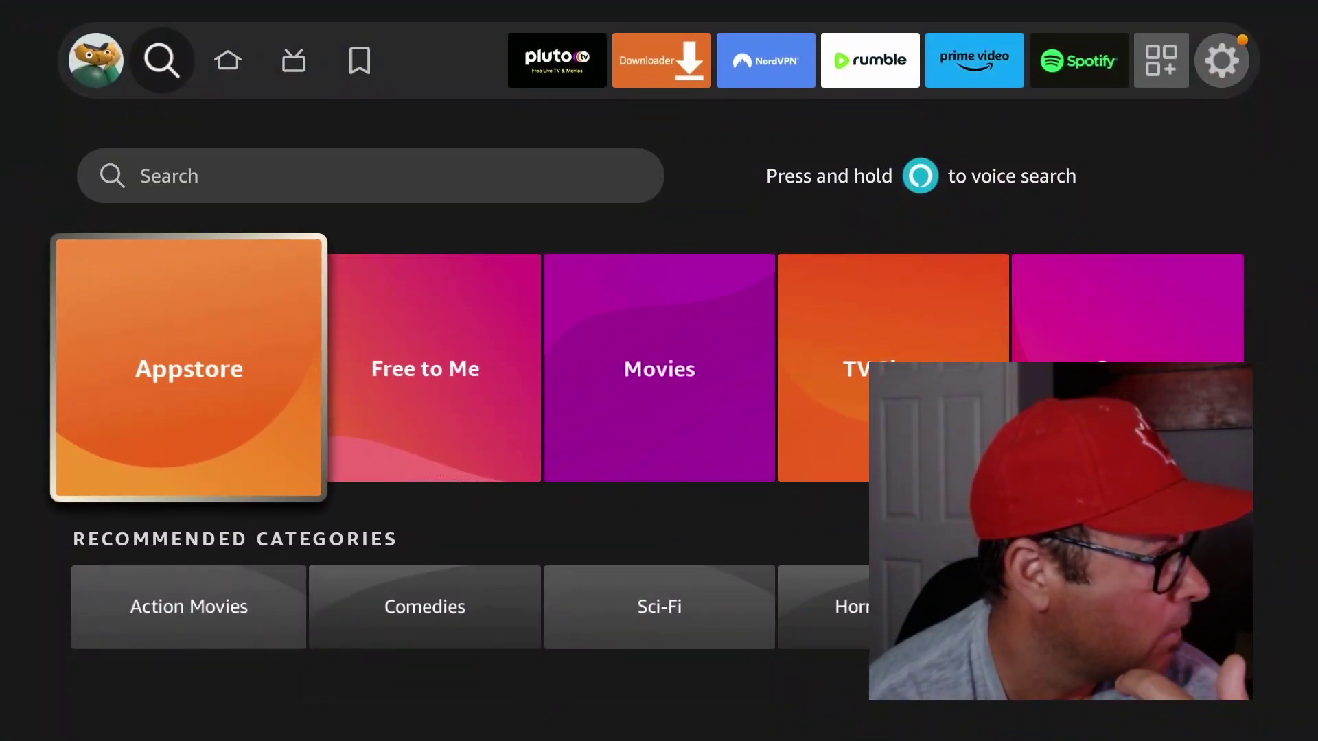
key(Up)
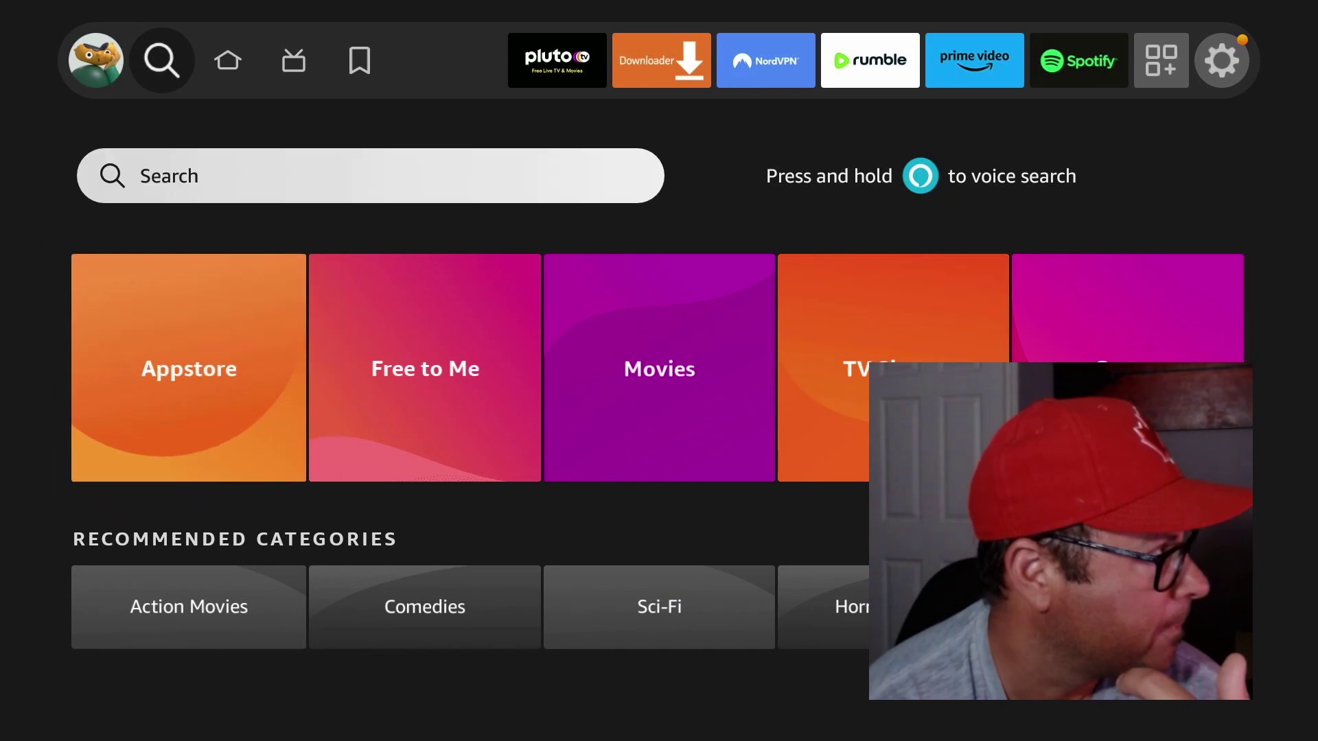
key(Return)
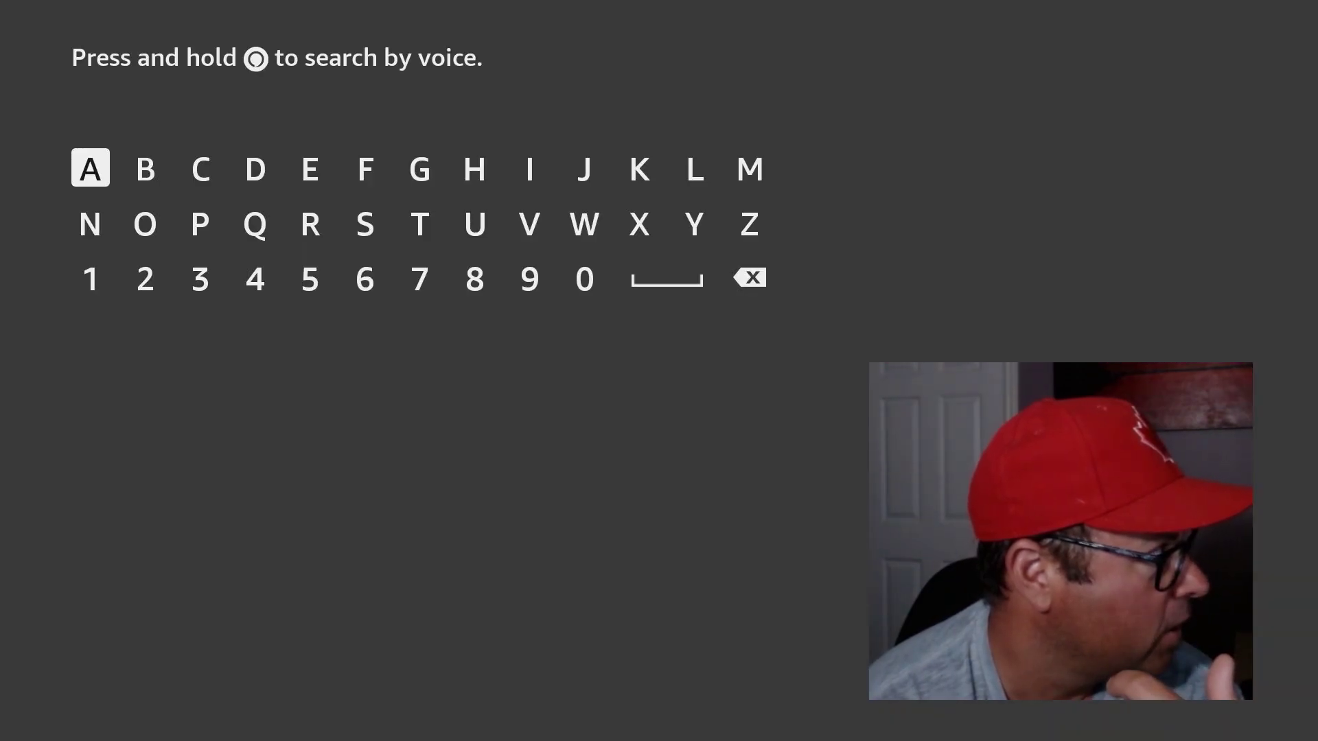
- Enter "Br" as the search term and choose the Browser suggestion
key(Right)
key(Return)
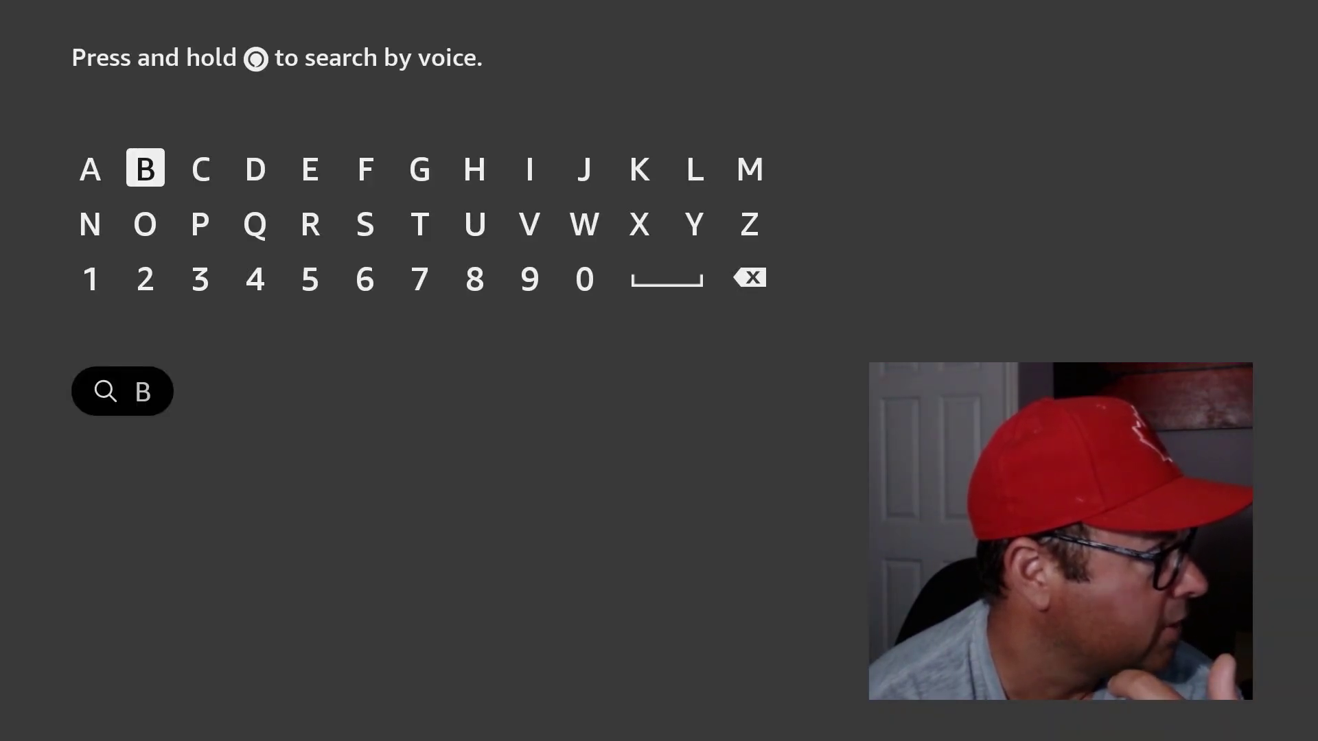
key(Right)
key(Right)
key(Right)
key(Down)
key(Return)
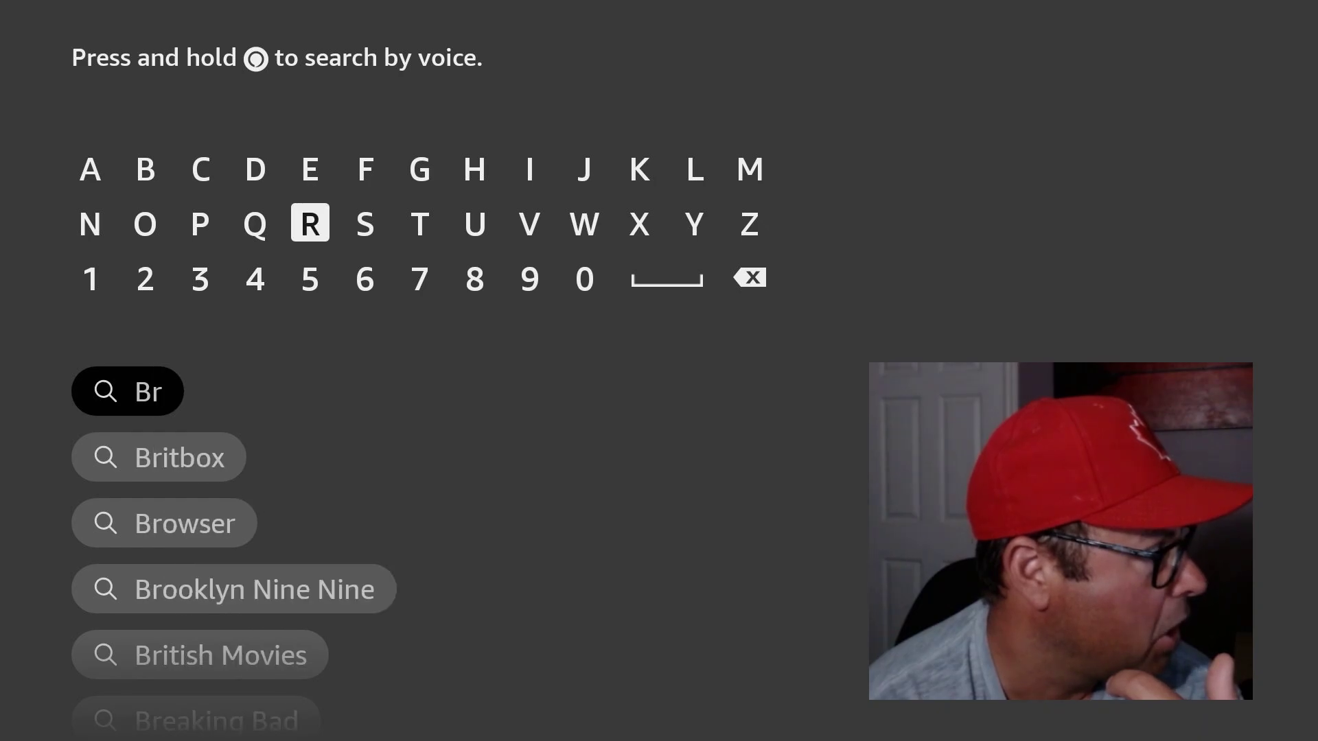
key(Down)
key(Down)
key(Down)
key(Down)
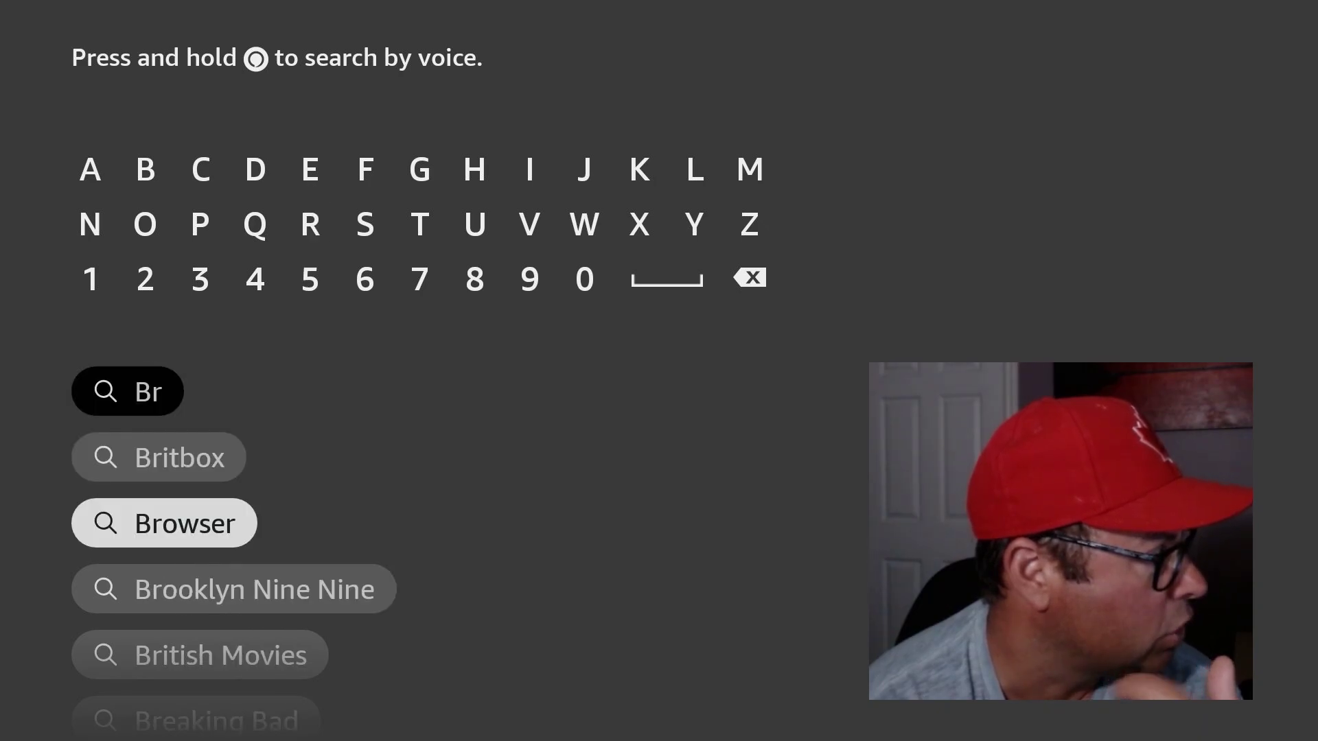
key(Return)
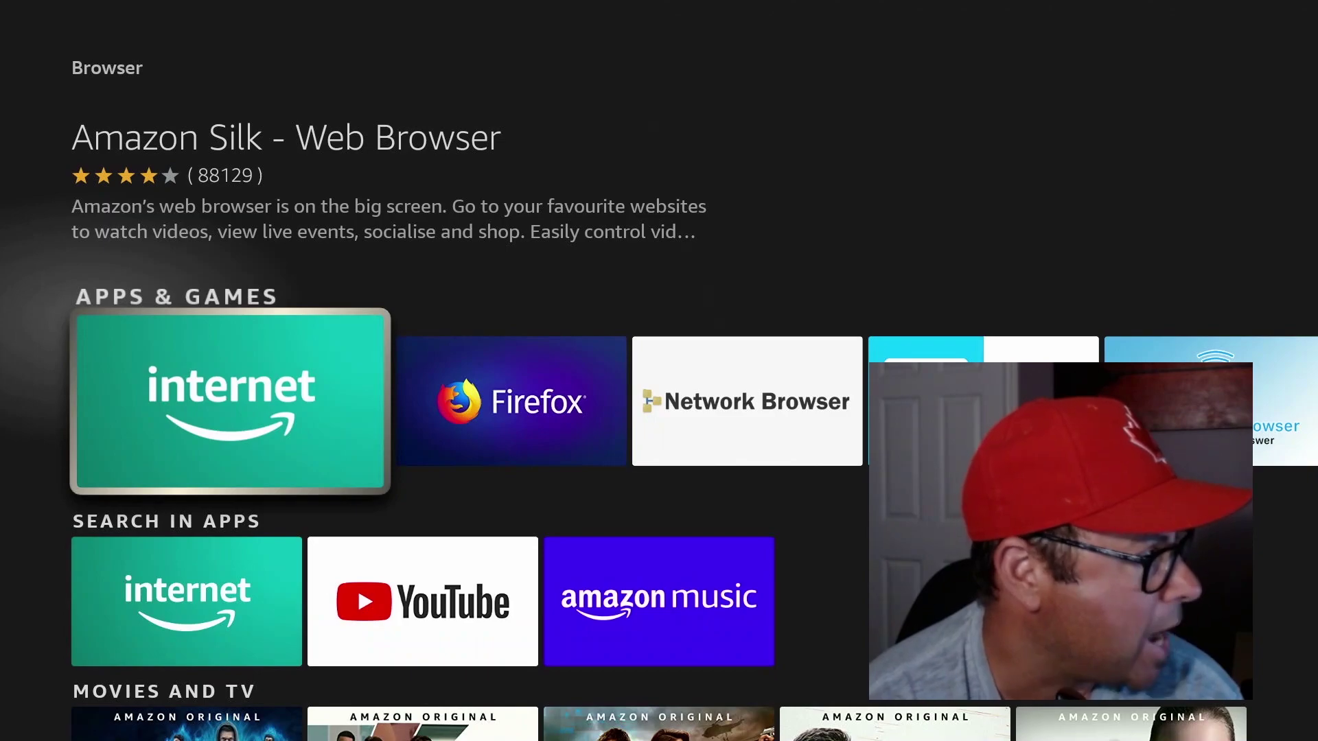
- Look through the Apps & Games results for Browser from Amazon Silk to AngelVPN, ending on the Search in Apps row
key(Right)
key(Right)
key(Right)
key(Right)
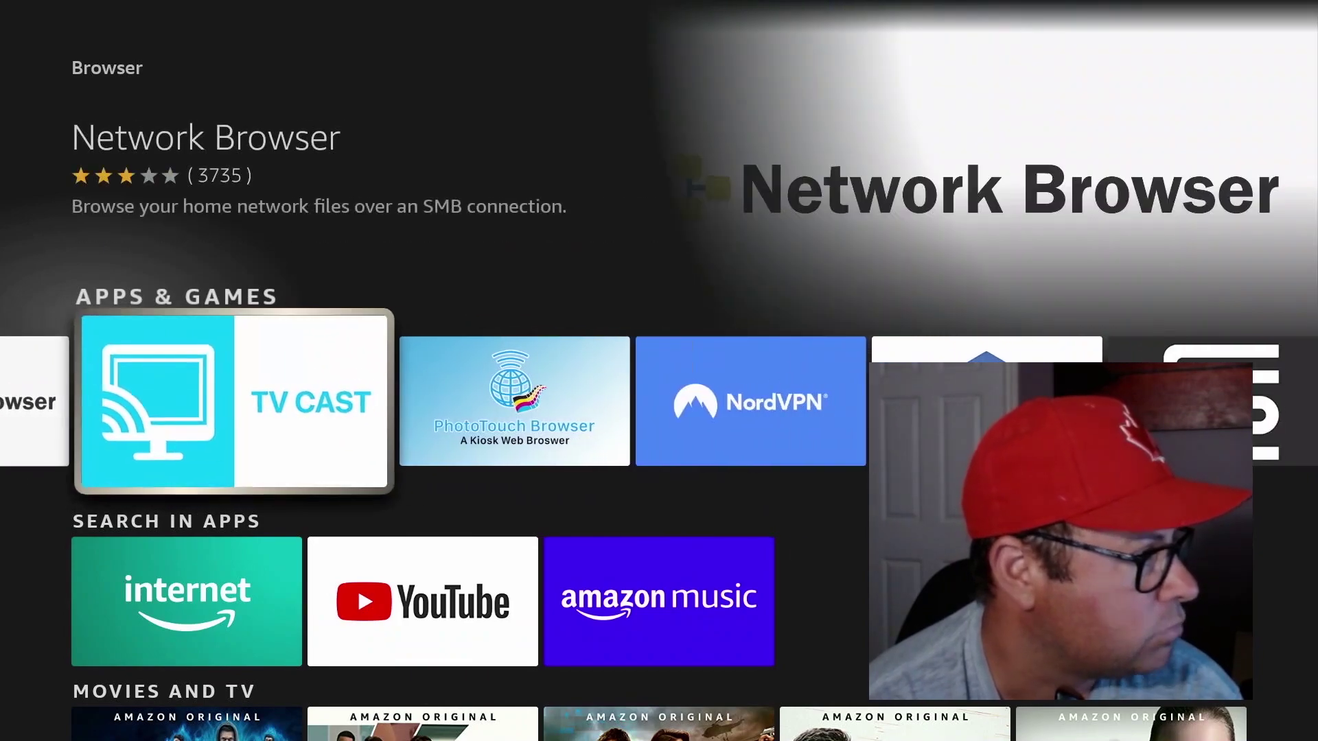
key(Right)
key(Right)
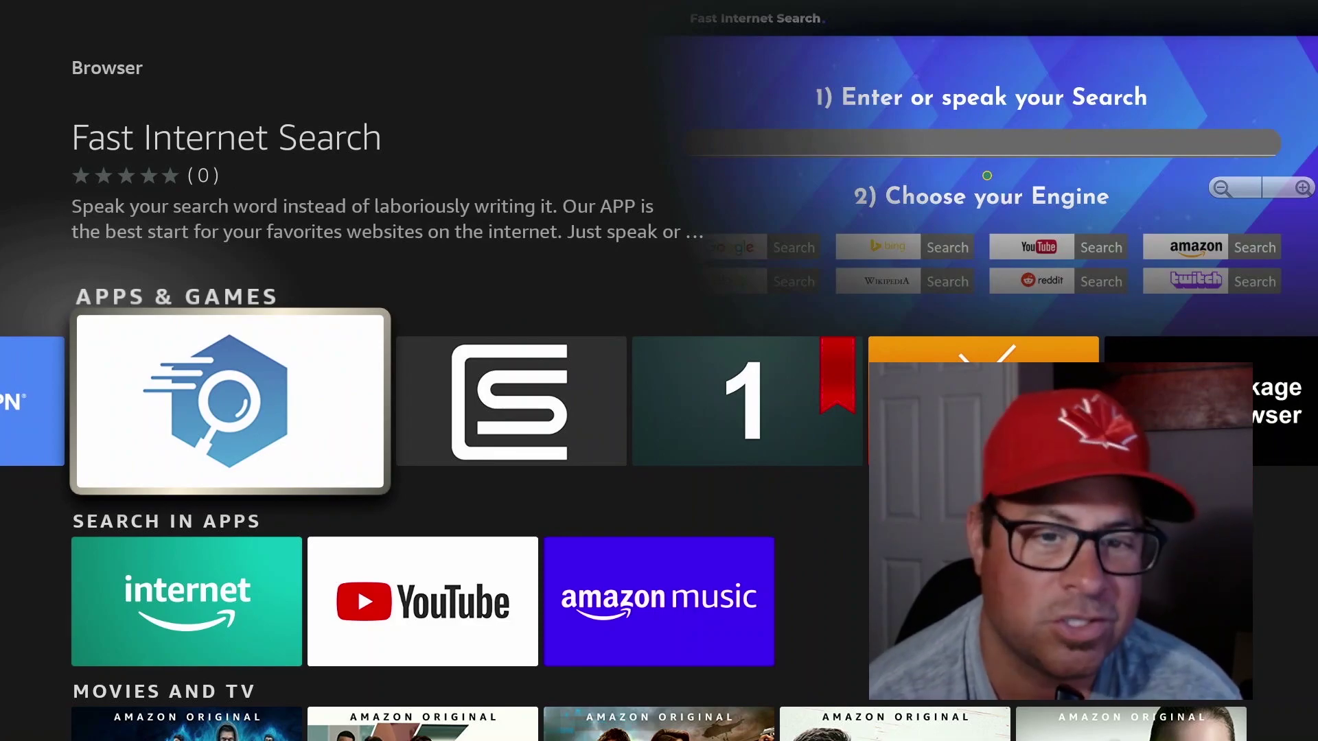
key(Right)
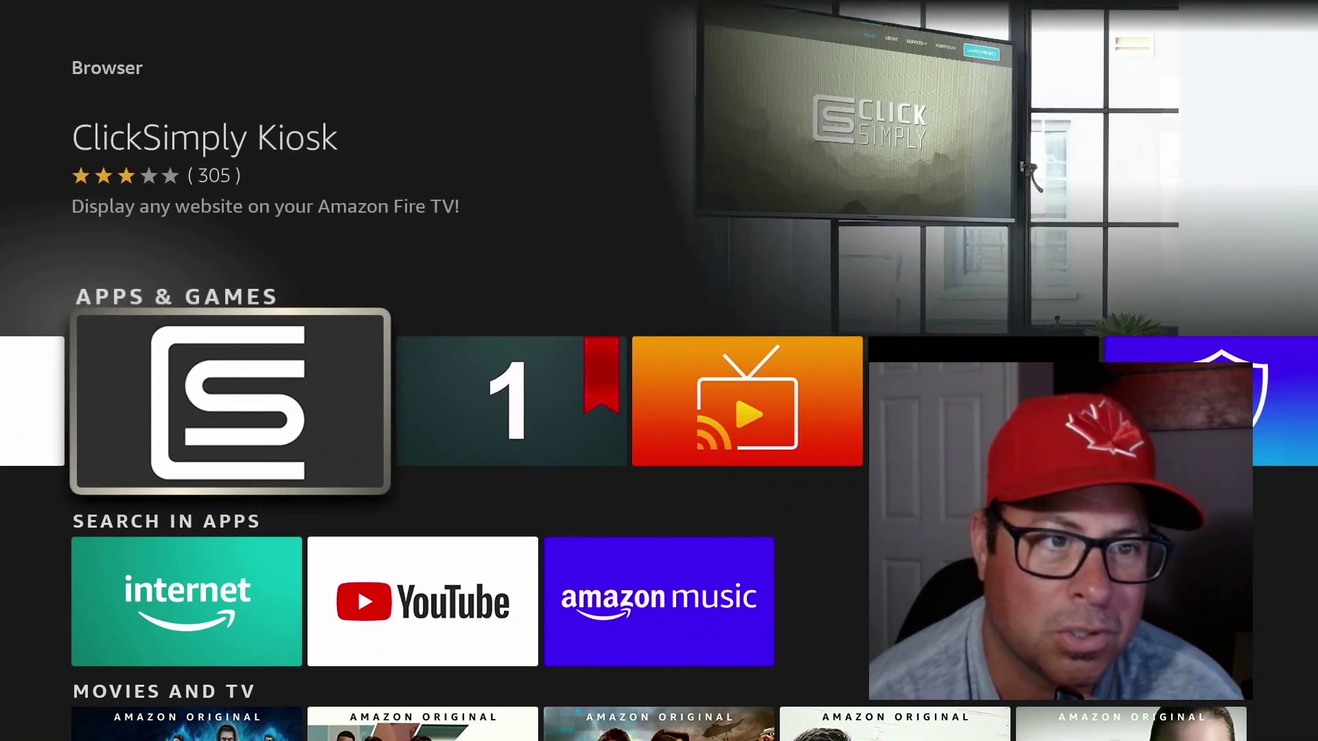
key(Right)
key(Right)
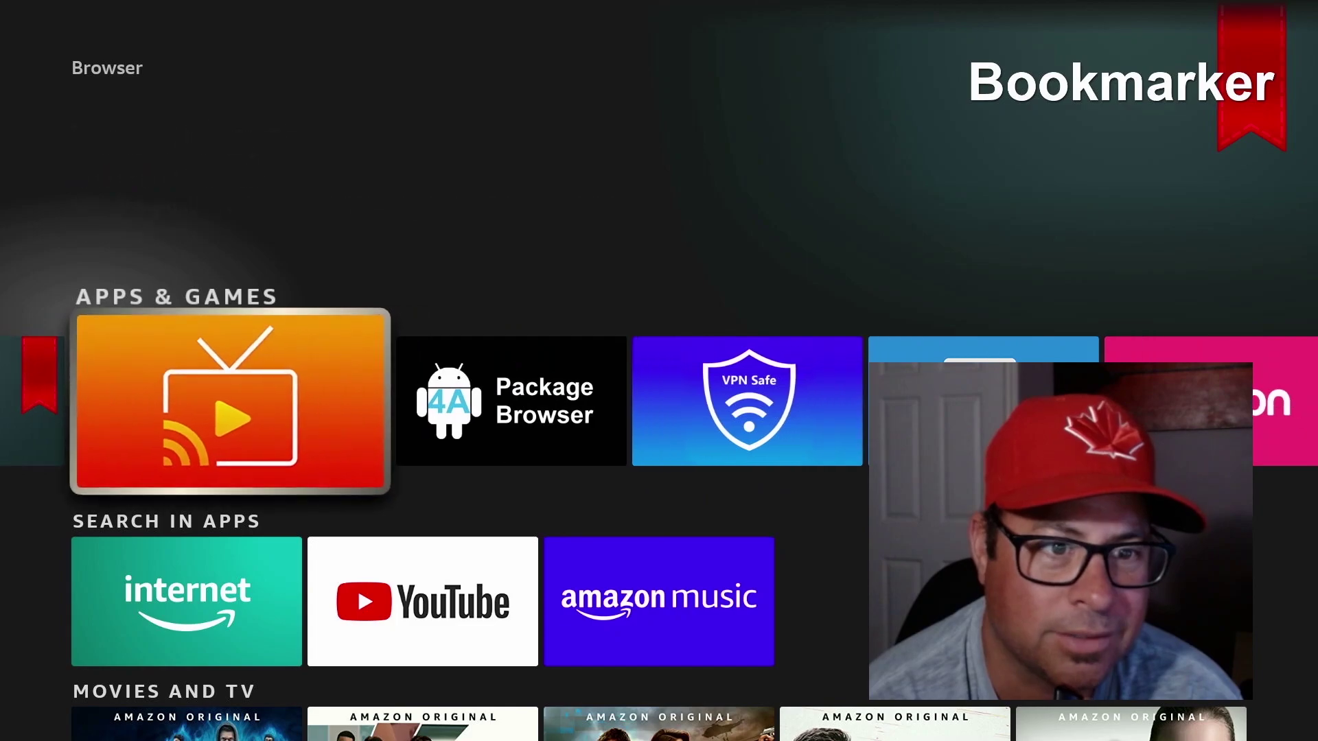
key(Right)
key(Right)
key(Right)
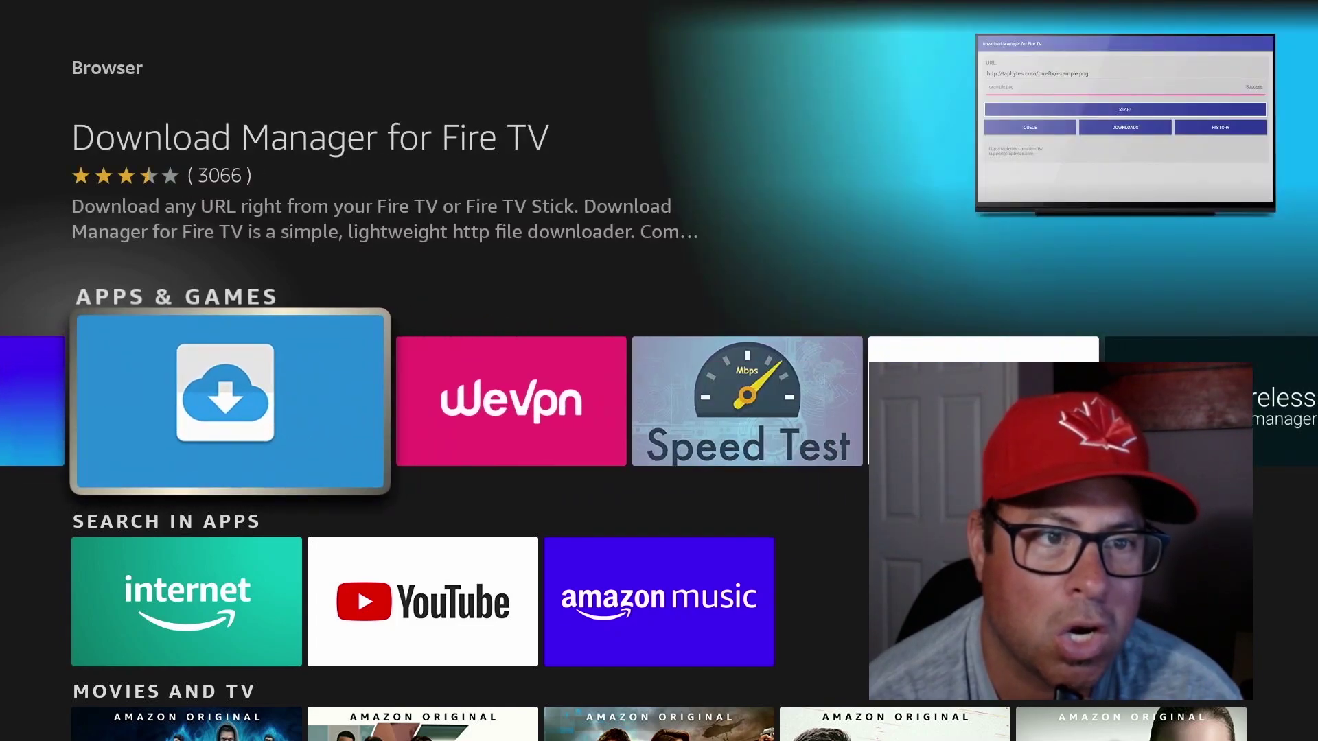
key(Right)
key(Right)
key(Right)
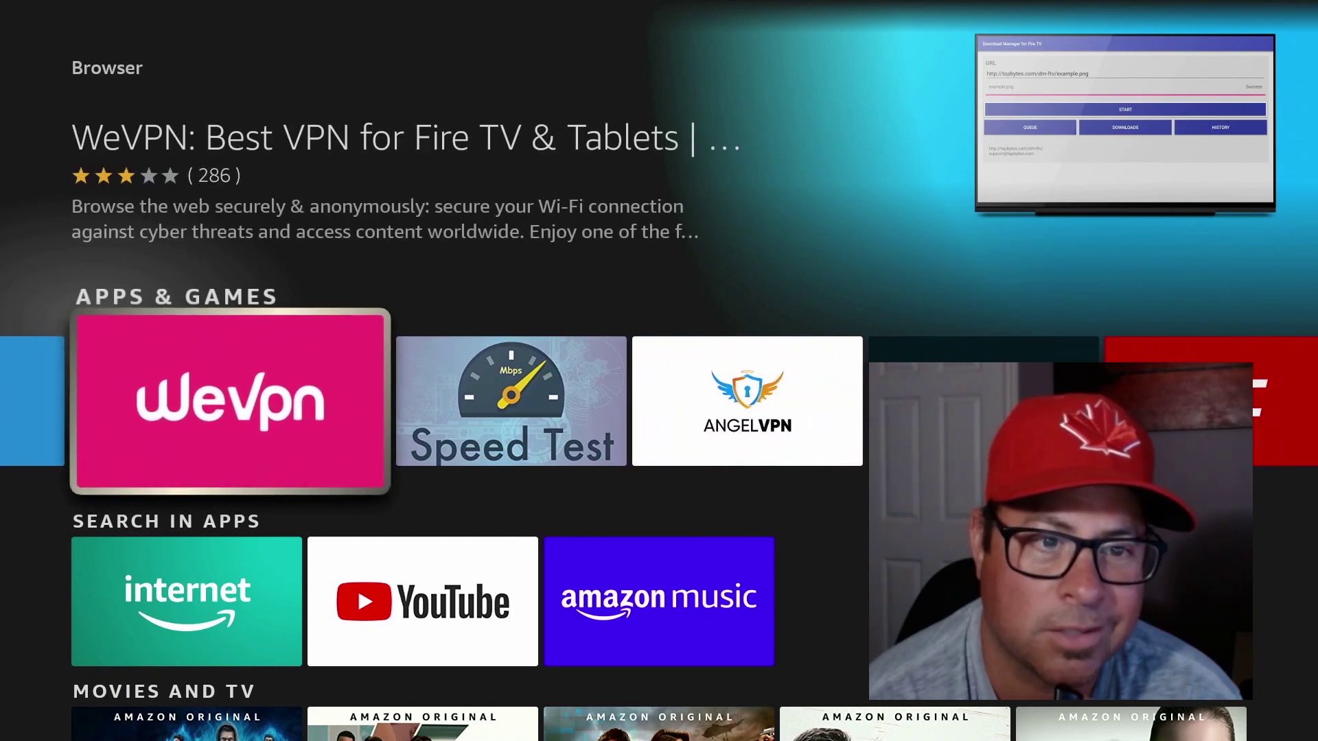
key(Down)
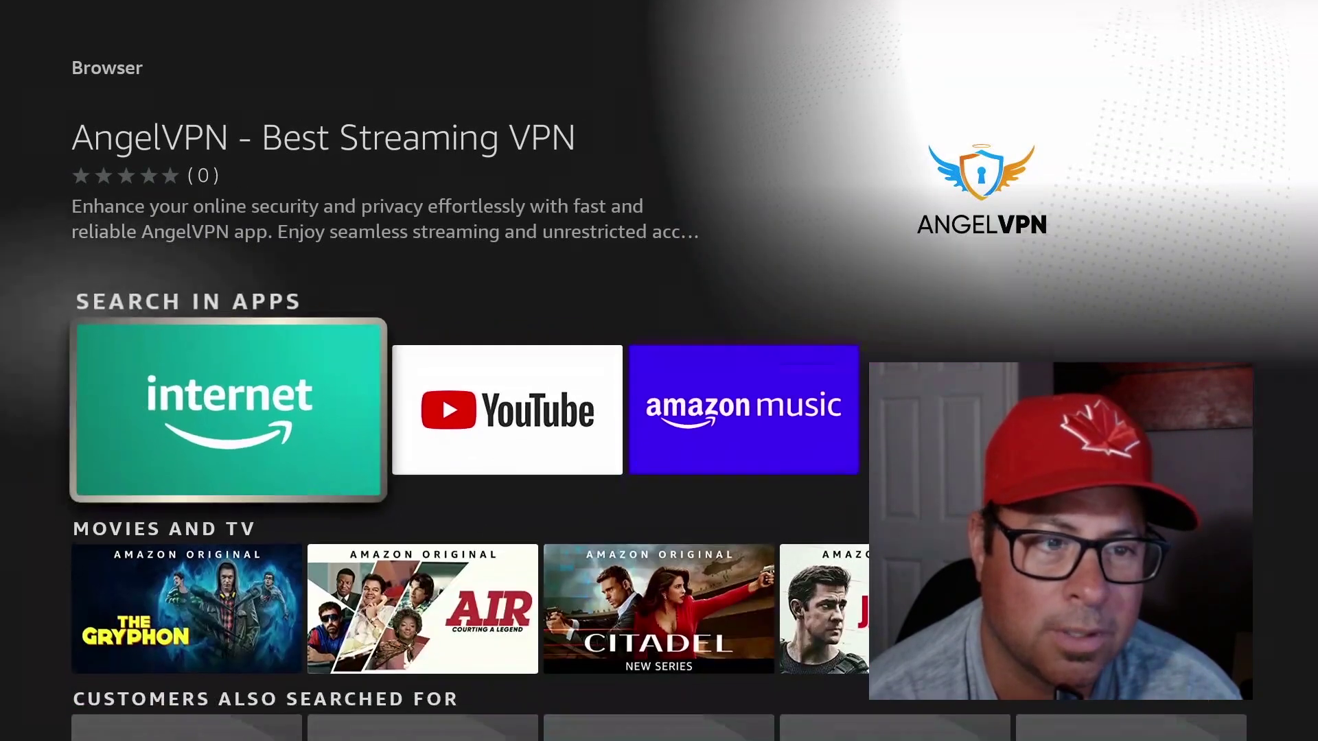